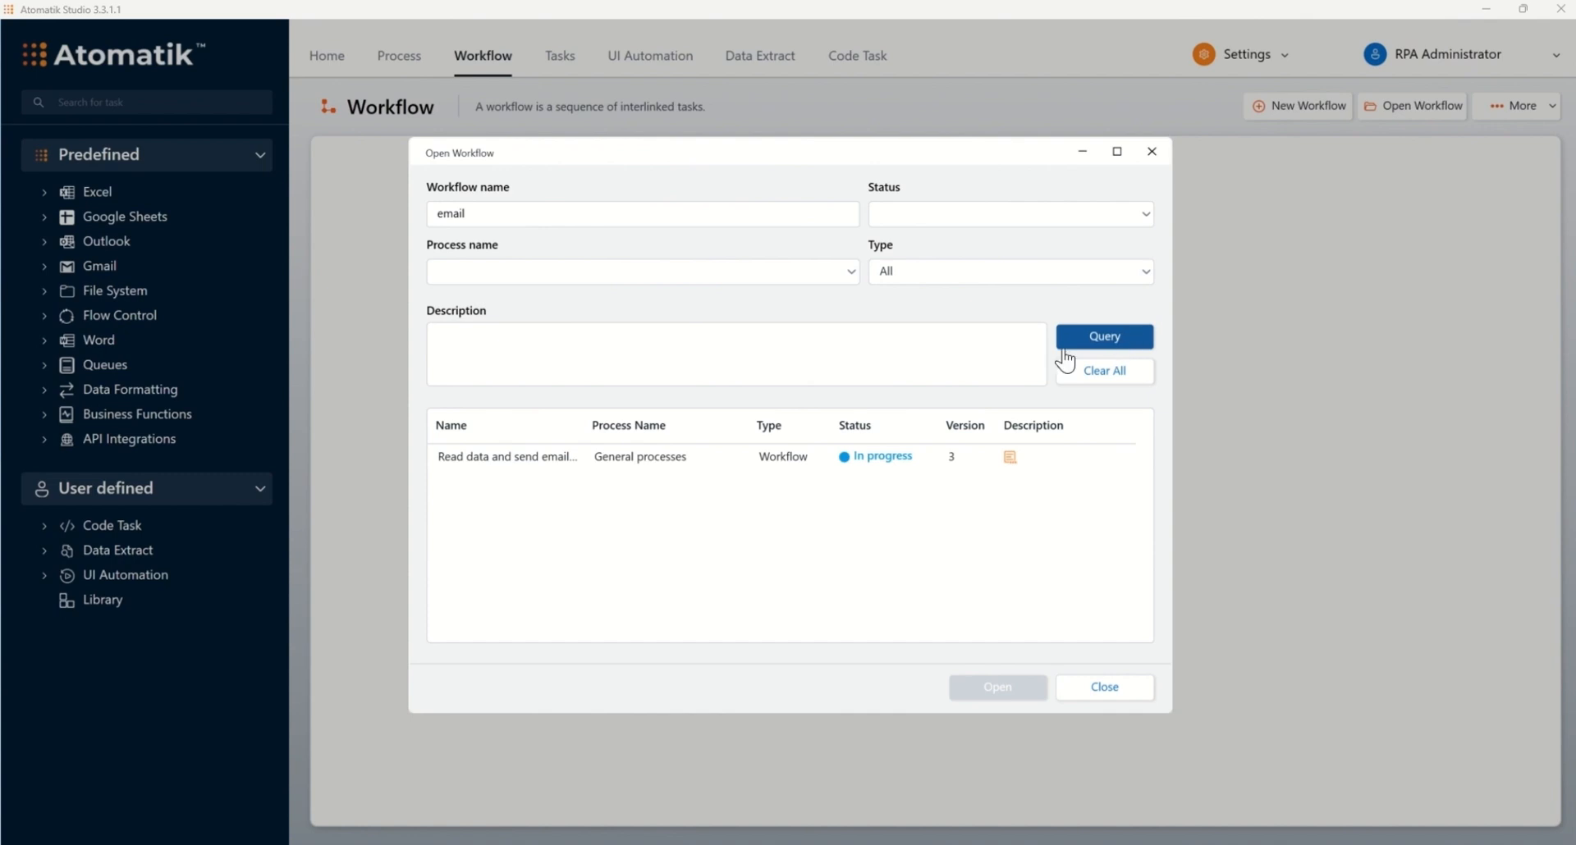
Step: Open the 'Read data and send email using Outlook' workflow from the search results
{"action": "left_click", "coordinate": [547, 462]}
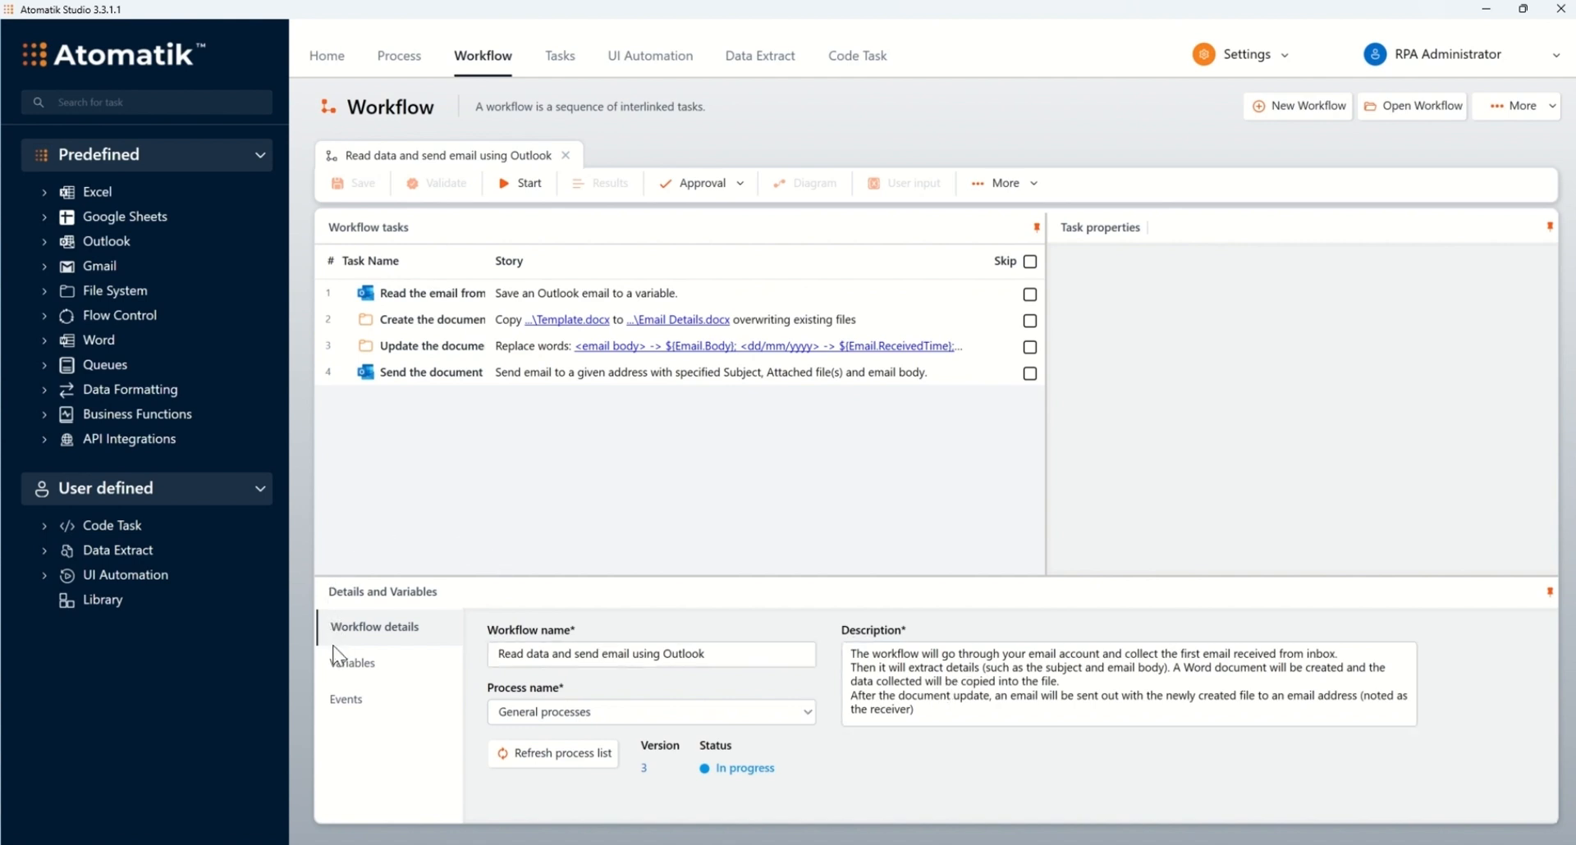
Step: Set both Email_account and Receiver variables to your own e-mail address, then save as version 4
{"action": "left_click", "coordinate": [341, 671]}
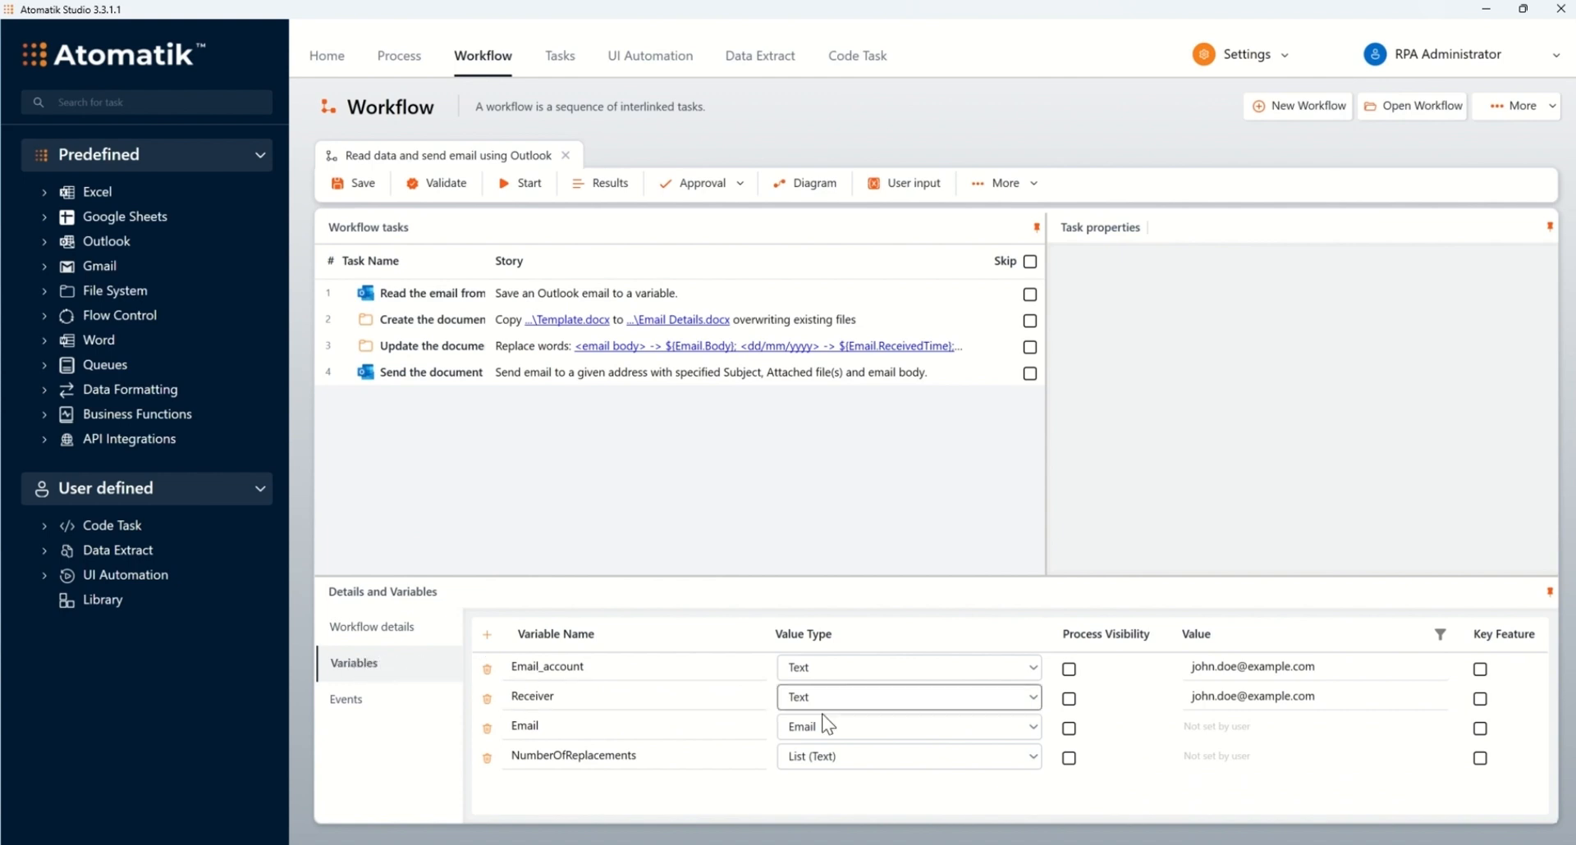
{"action": "left_click", "coordinate": [1316, 667]}
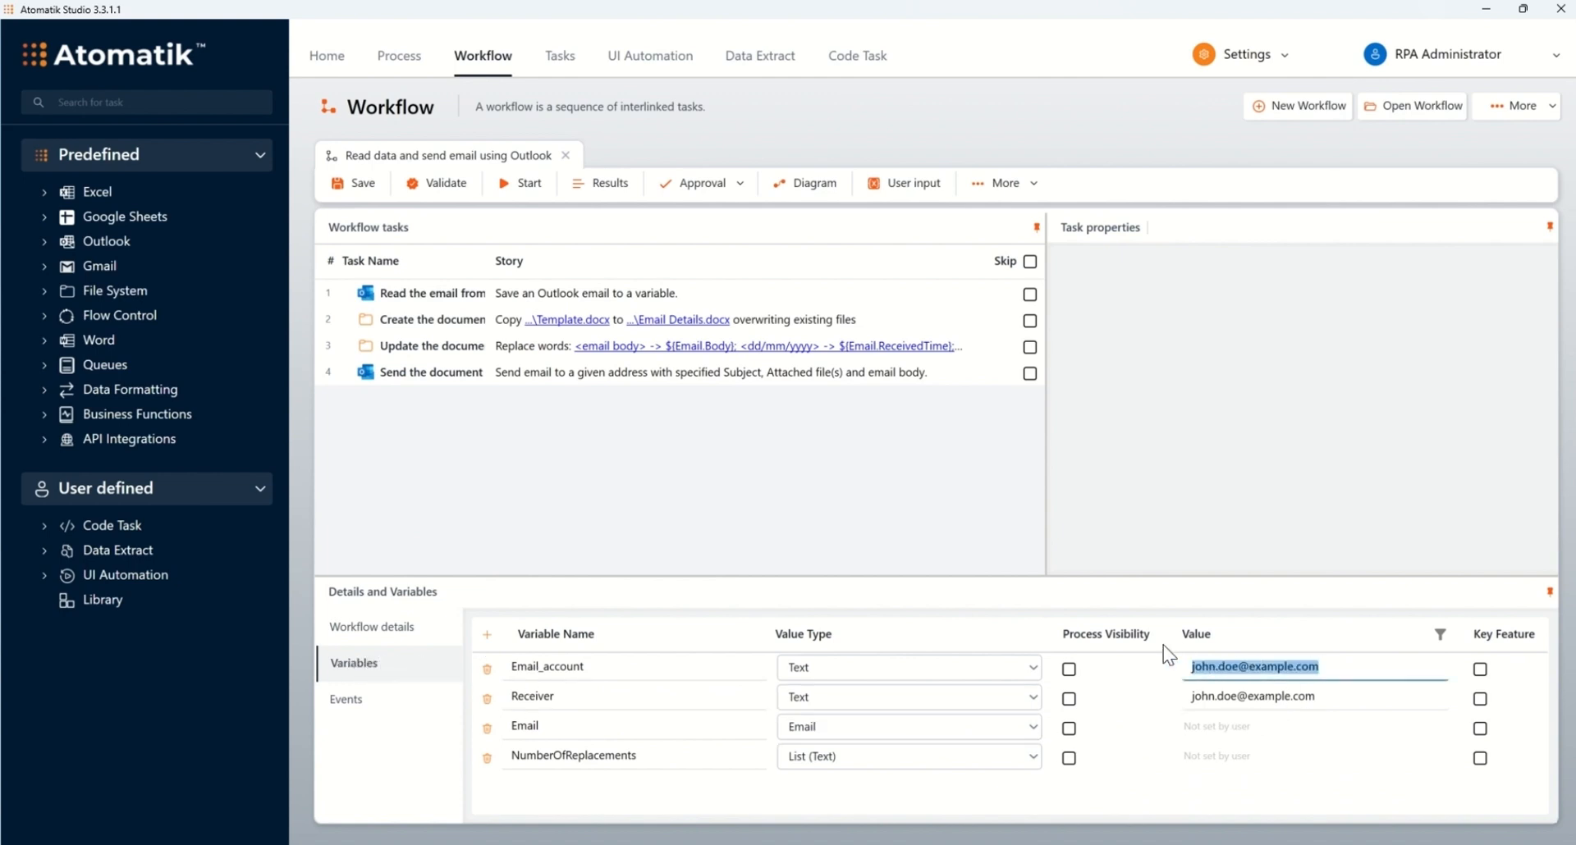
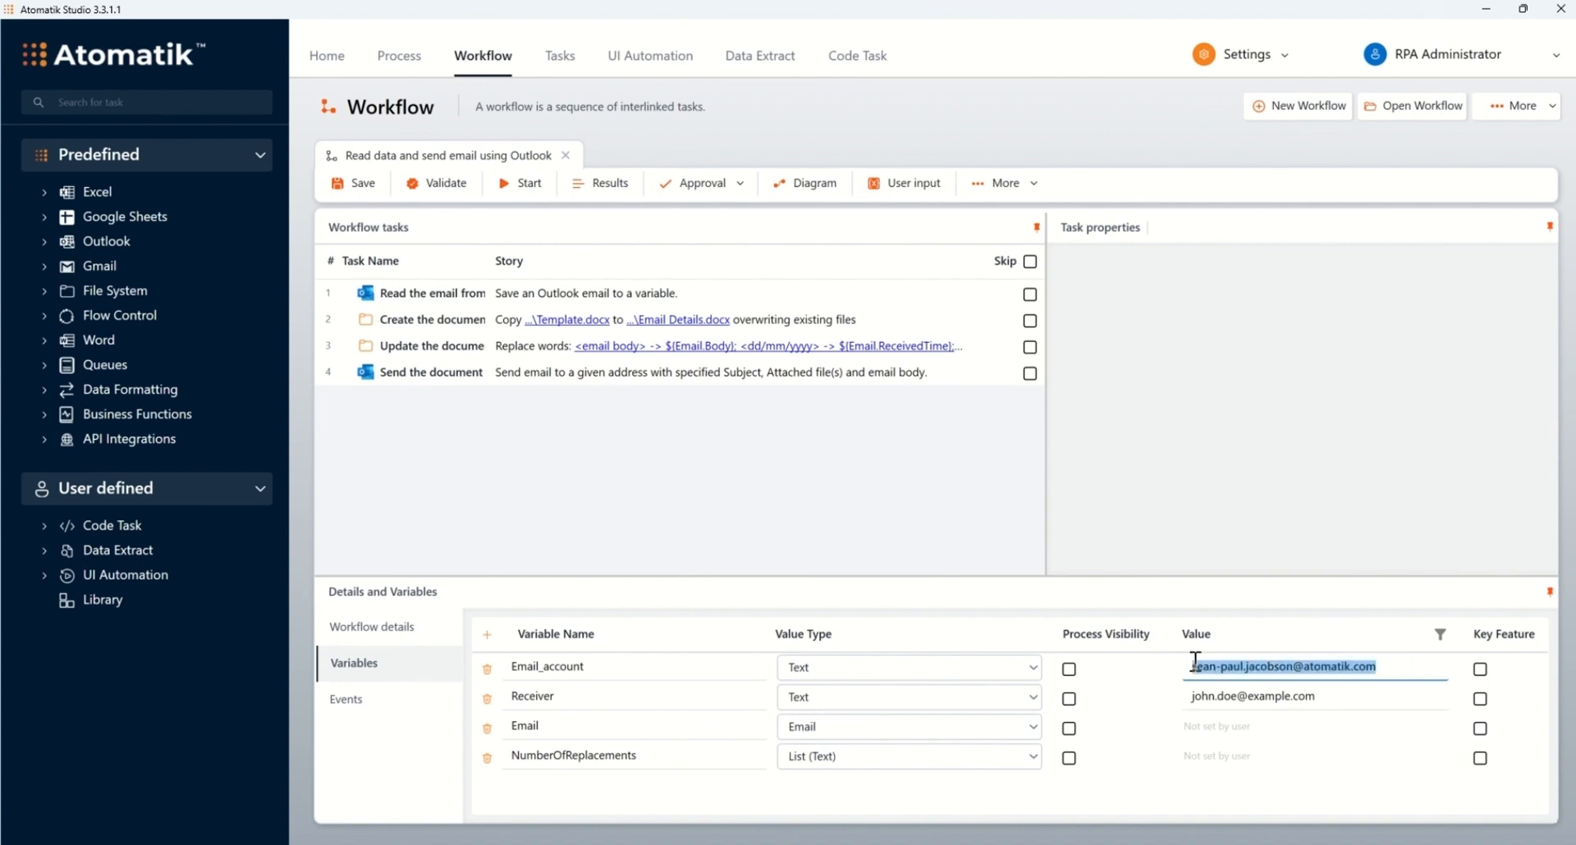
{"action": "left_click", "coordinate": [1317, 697]}
{"action": "key", "text": "ctrl+v"}
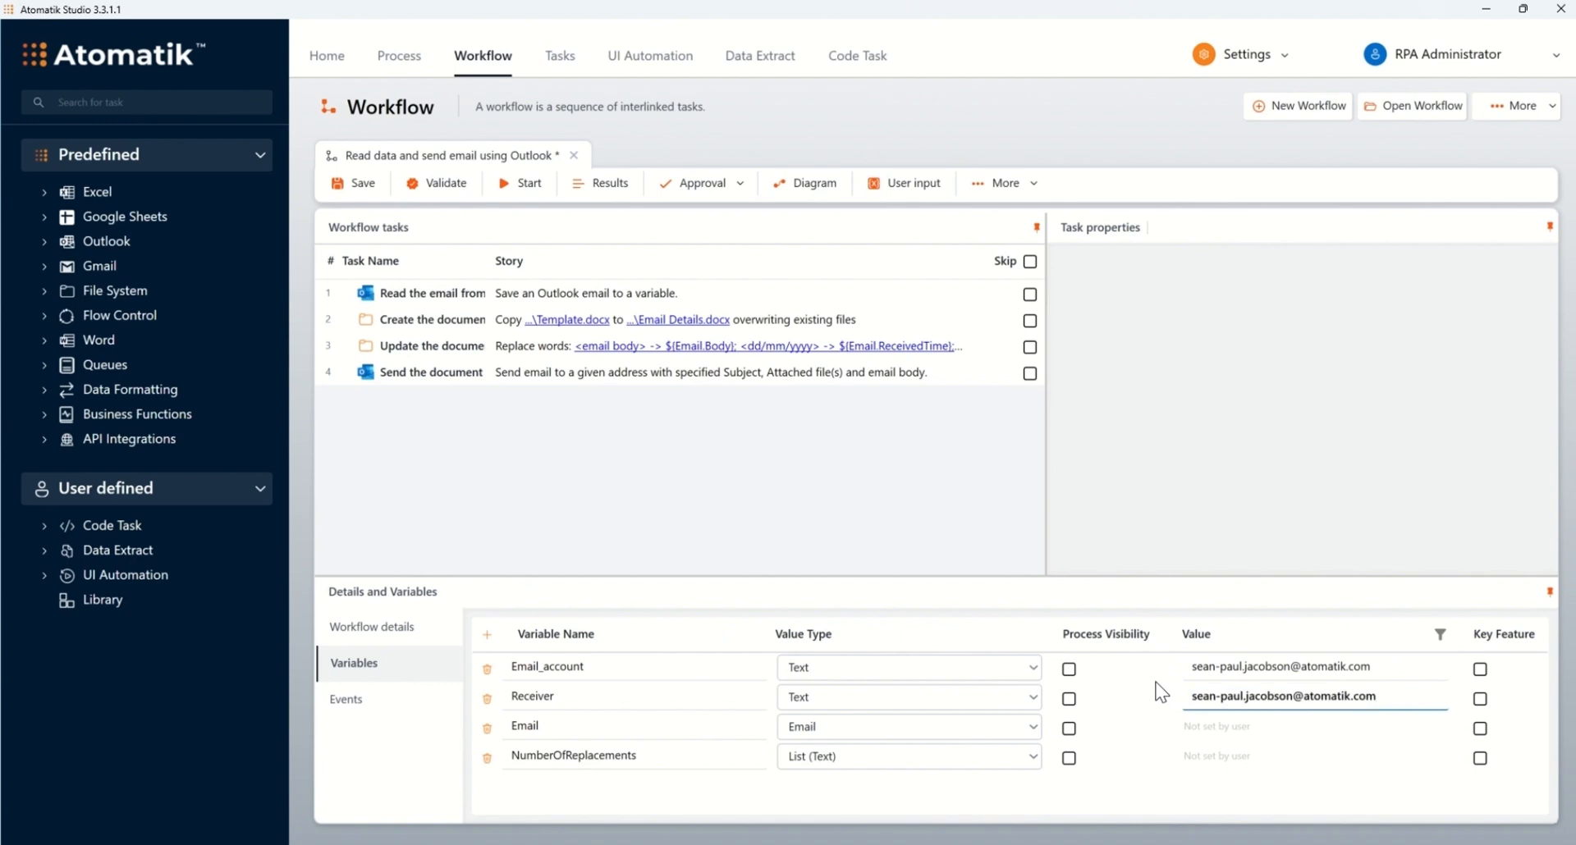
{"action": "left_click", "coordinate": [358, 183]}
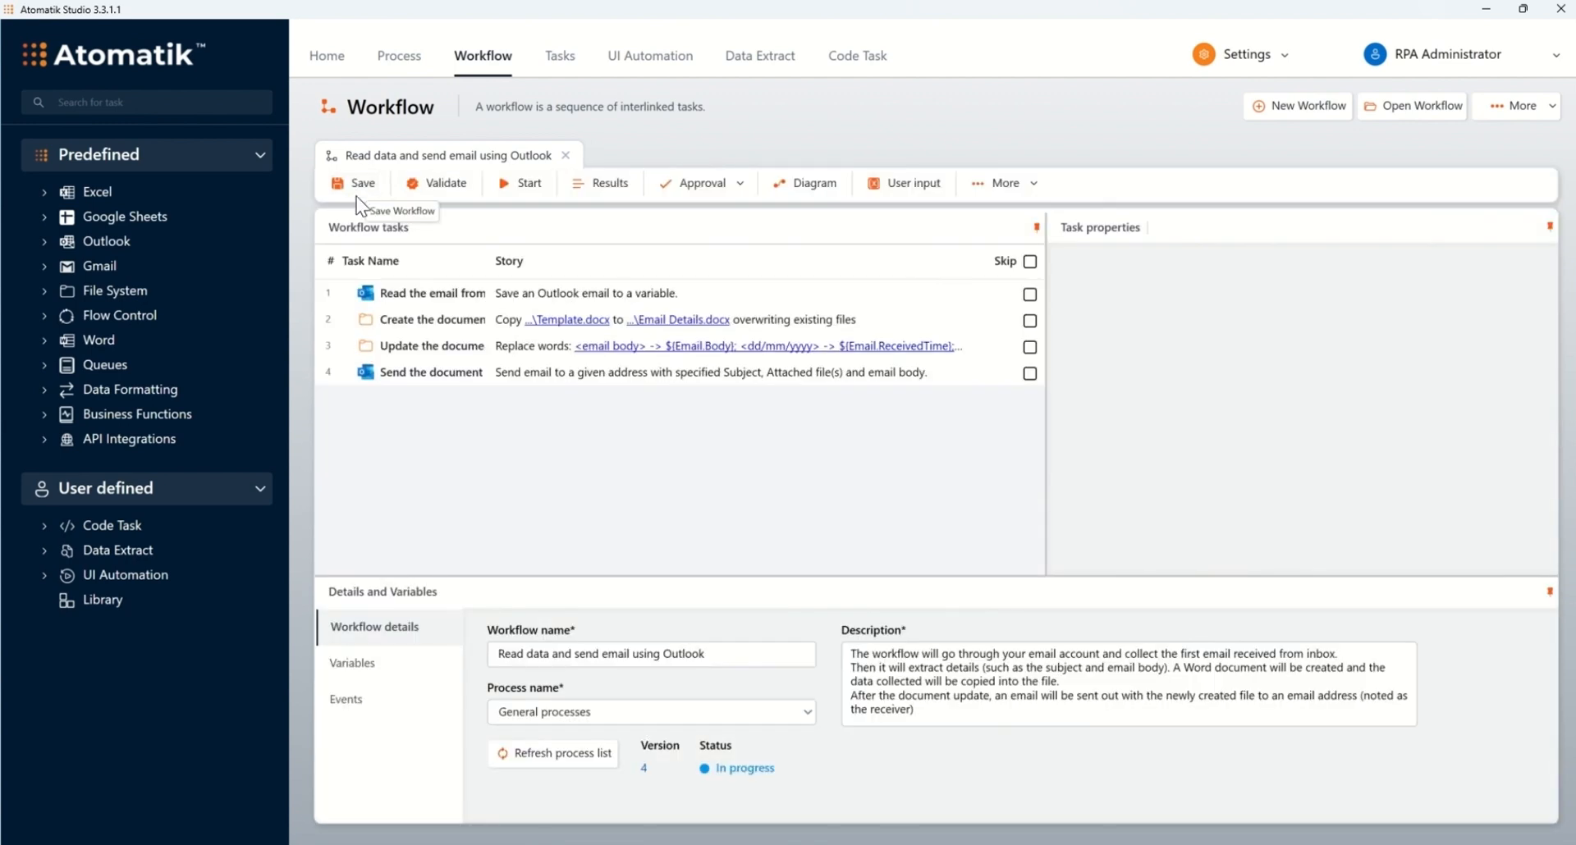
Step: Run the workflow and acknowledge the 'Workflow run ended.' message after all four tasks succeed
{"action": "left_click", "coordinate": [529, 185]}
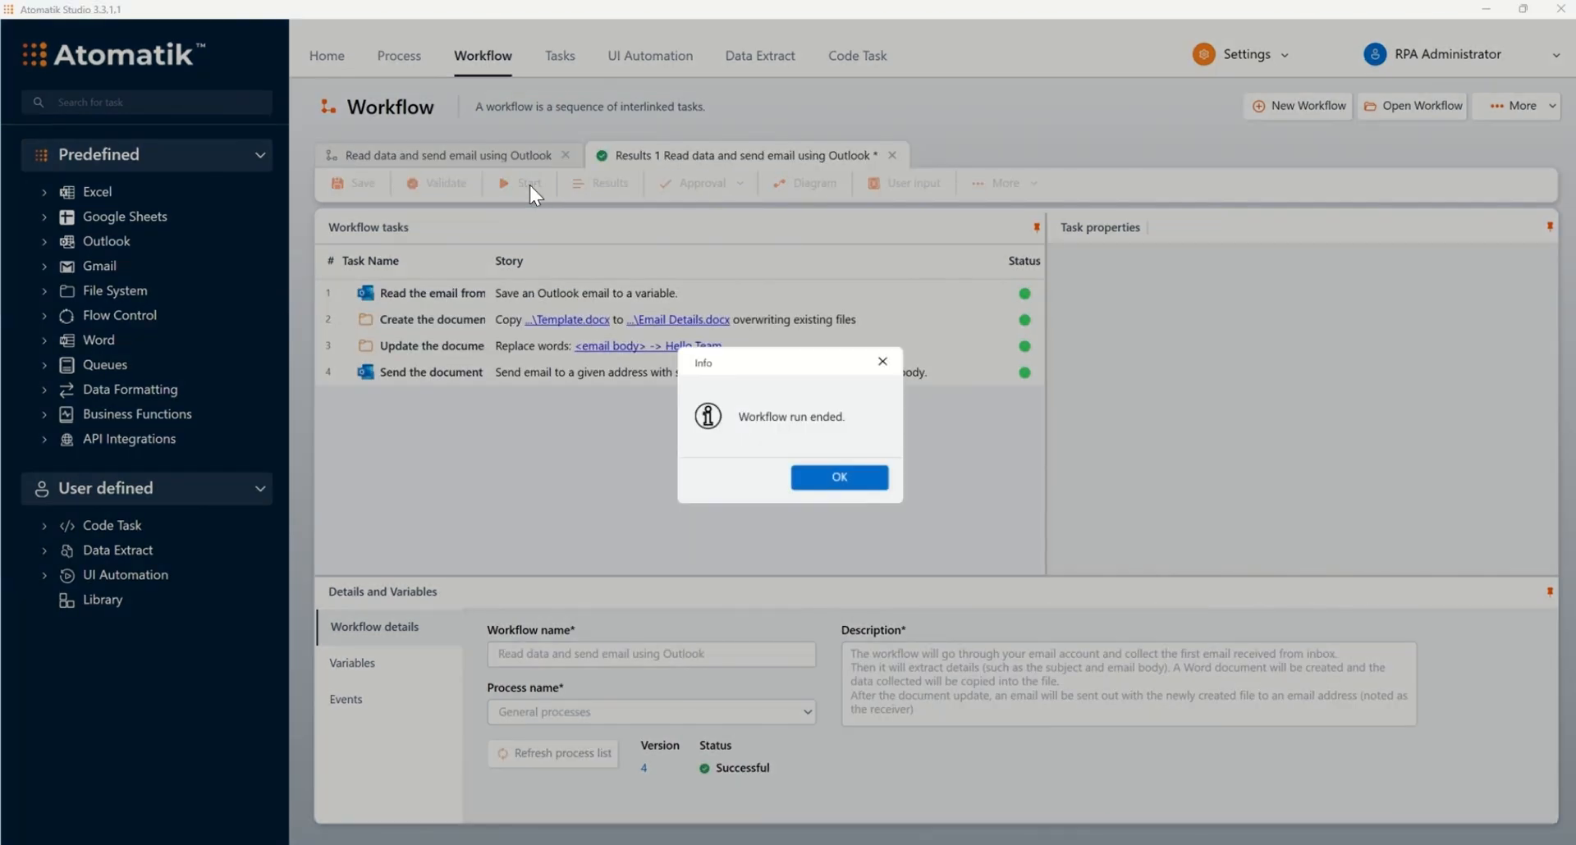
{"action": "left_click", "coordinate": [835, 491]}
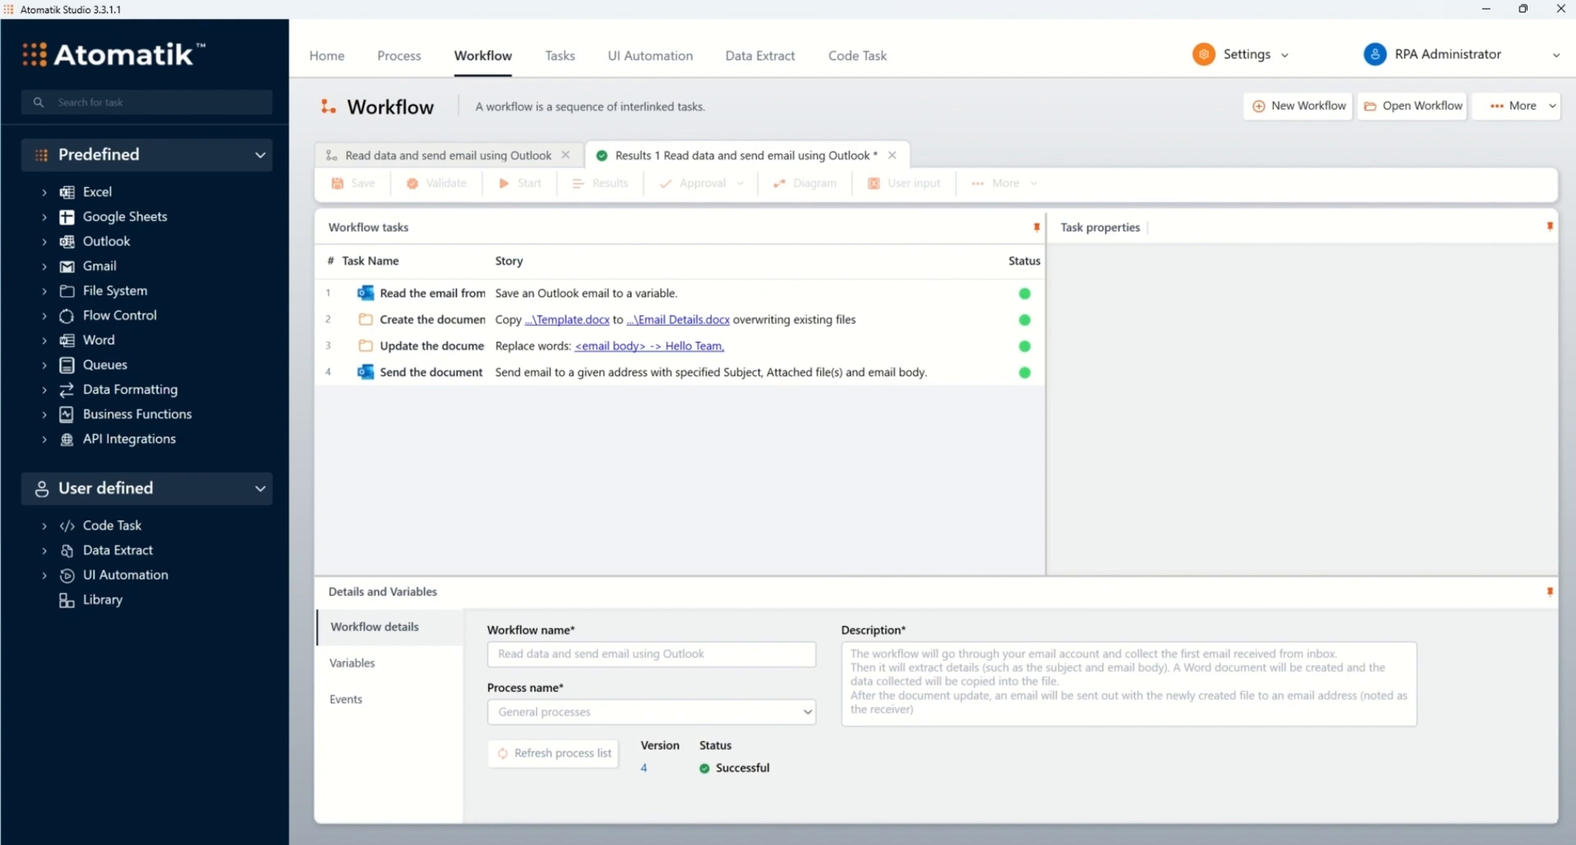
{"action": "mouse_move", "coordinate": [901, 844]}
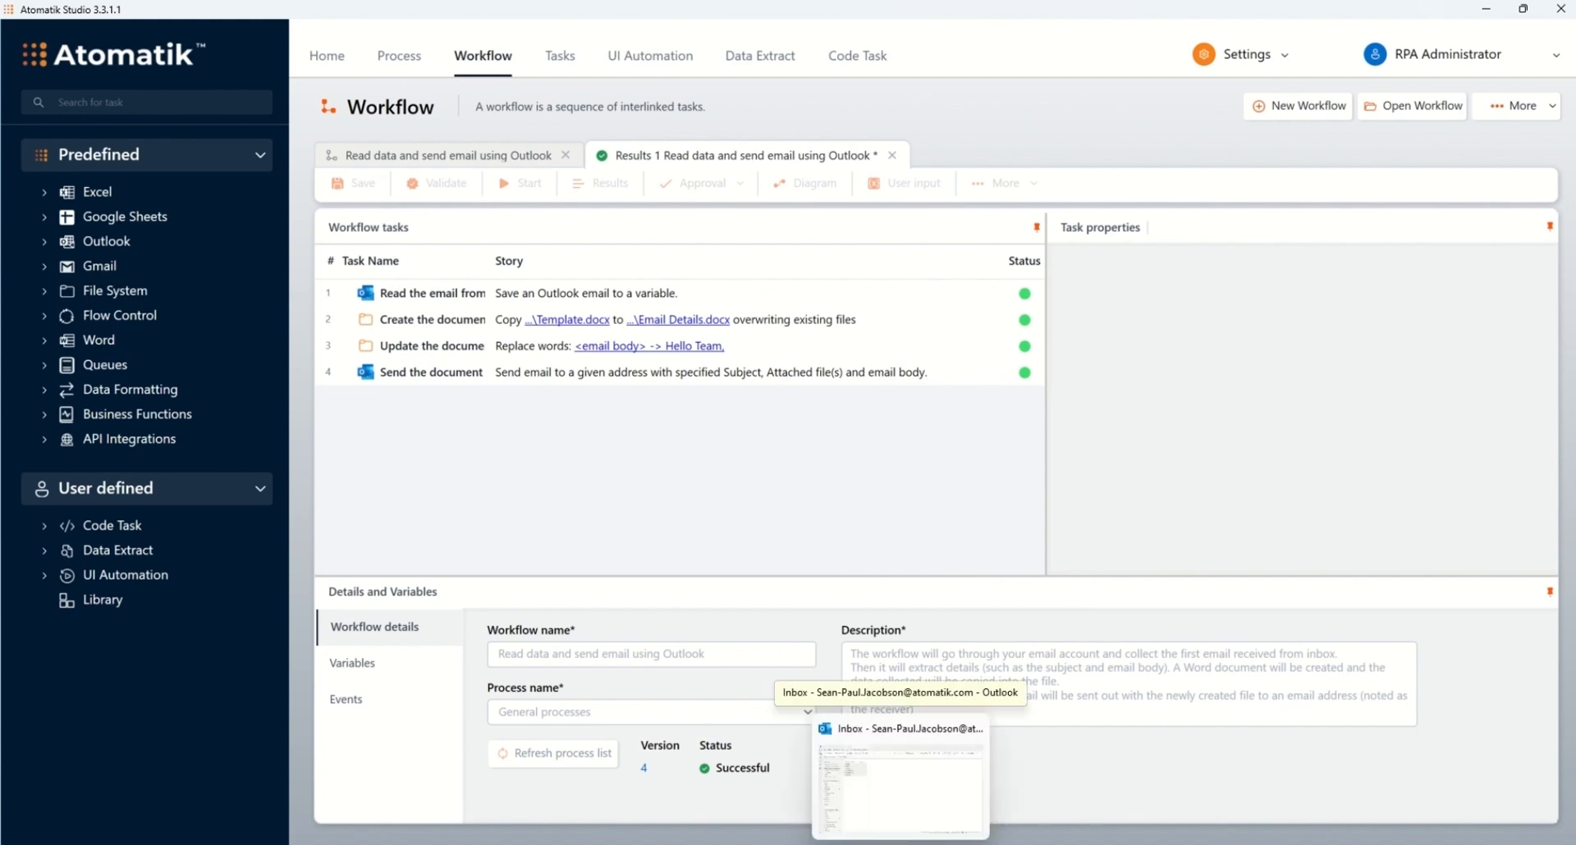
Step: In Outlook, open the 'My first email read' message and check its Email Details.docx attachment
{"action": "left_click", "coordinate": [900, 764]}
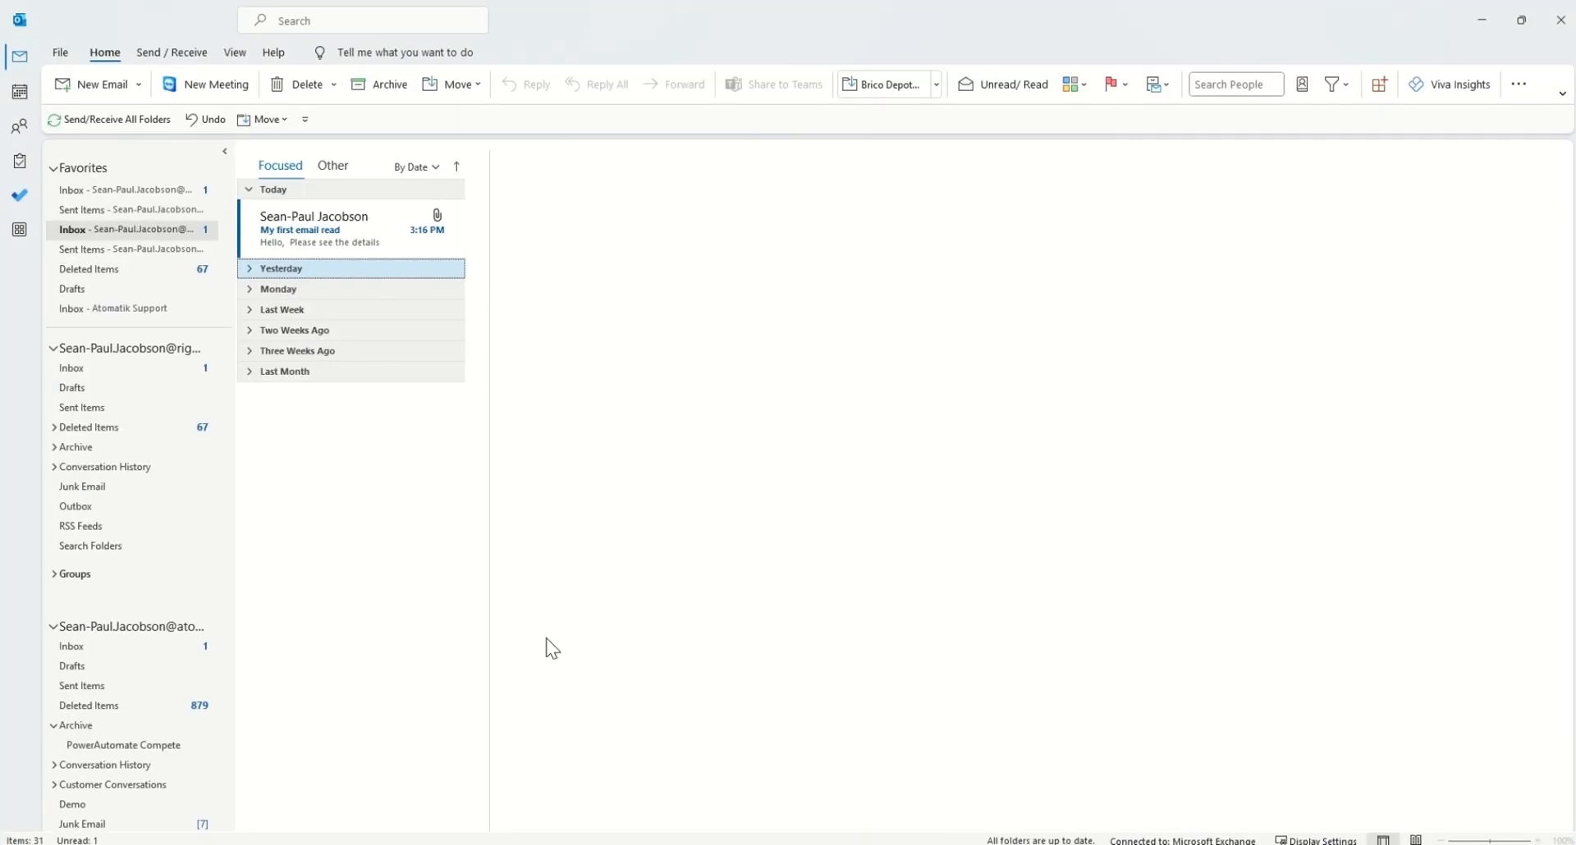
{"action": "left_click", "coordinate": [312, 223]}
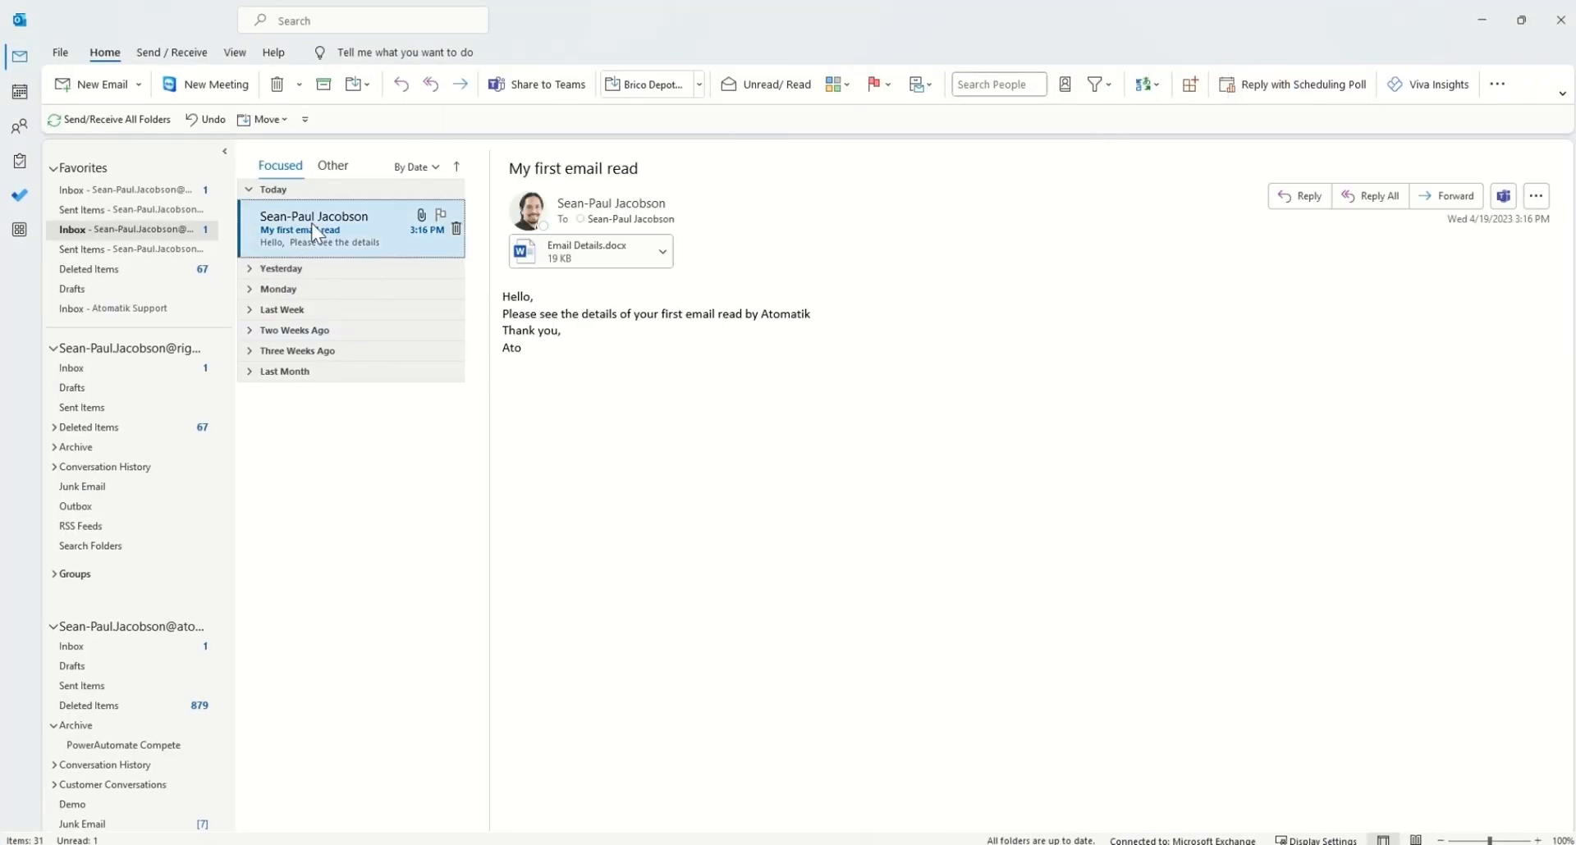
{"action": "left_click", "coordinate": [663, 253]}
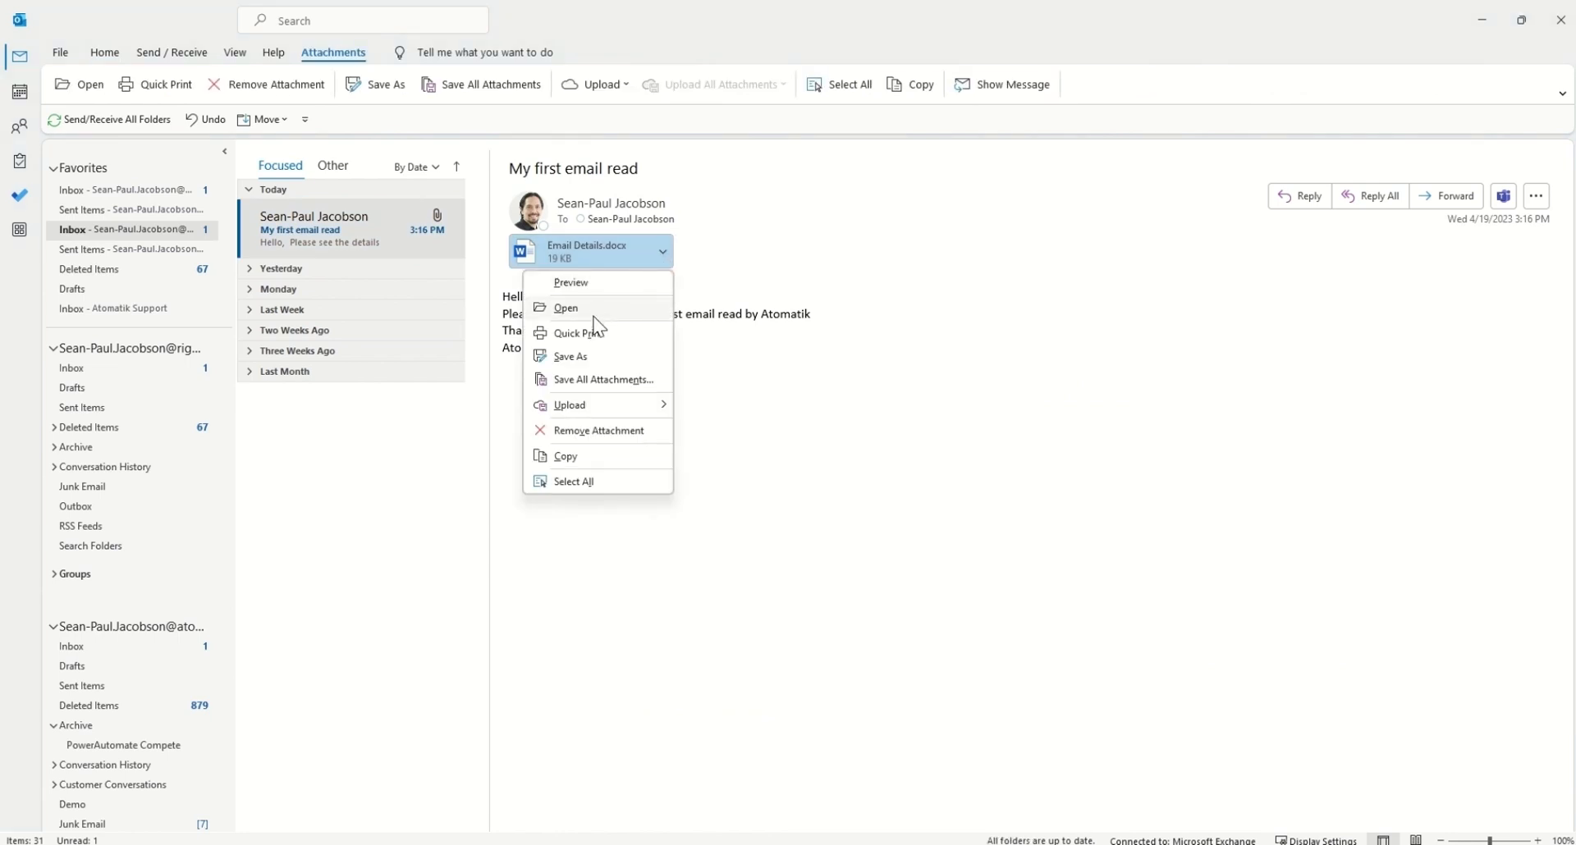
{"action": "left_click", "coordinate": [783, 269]}
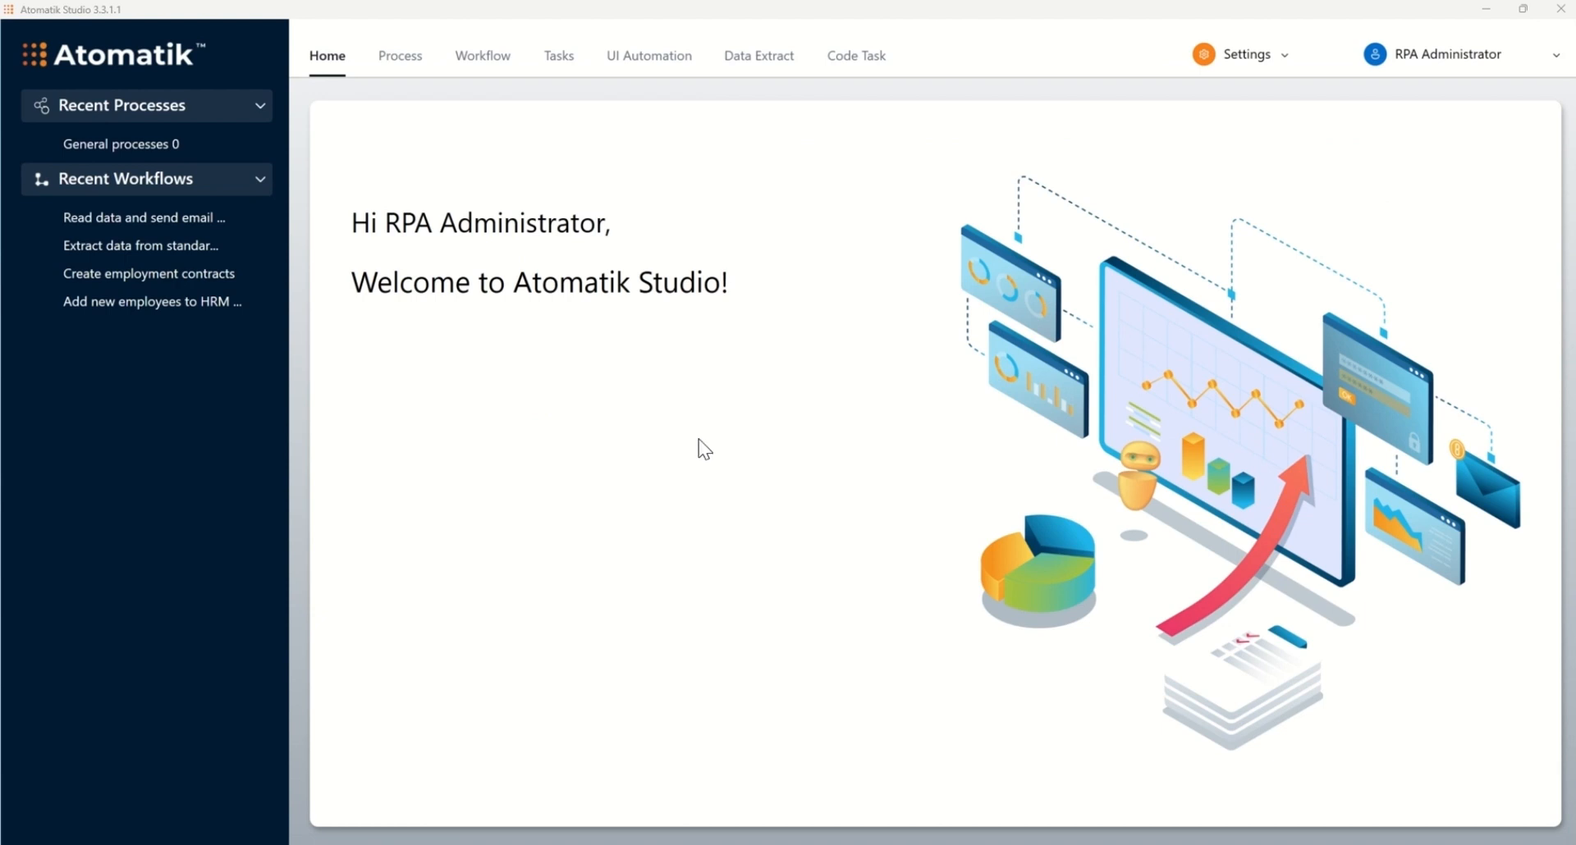
Step: Go to the Process page from the top navigation
{"action": "left_click", "coordinate": [389, 59]}
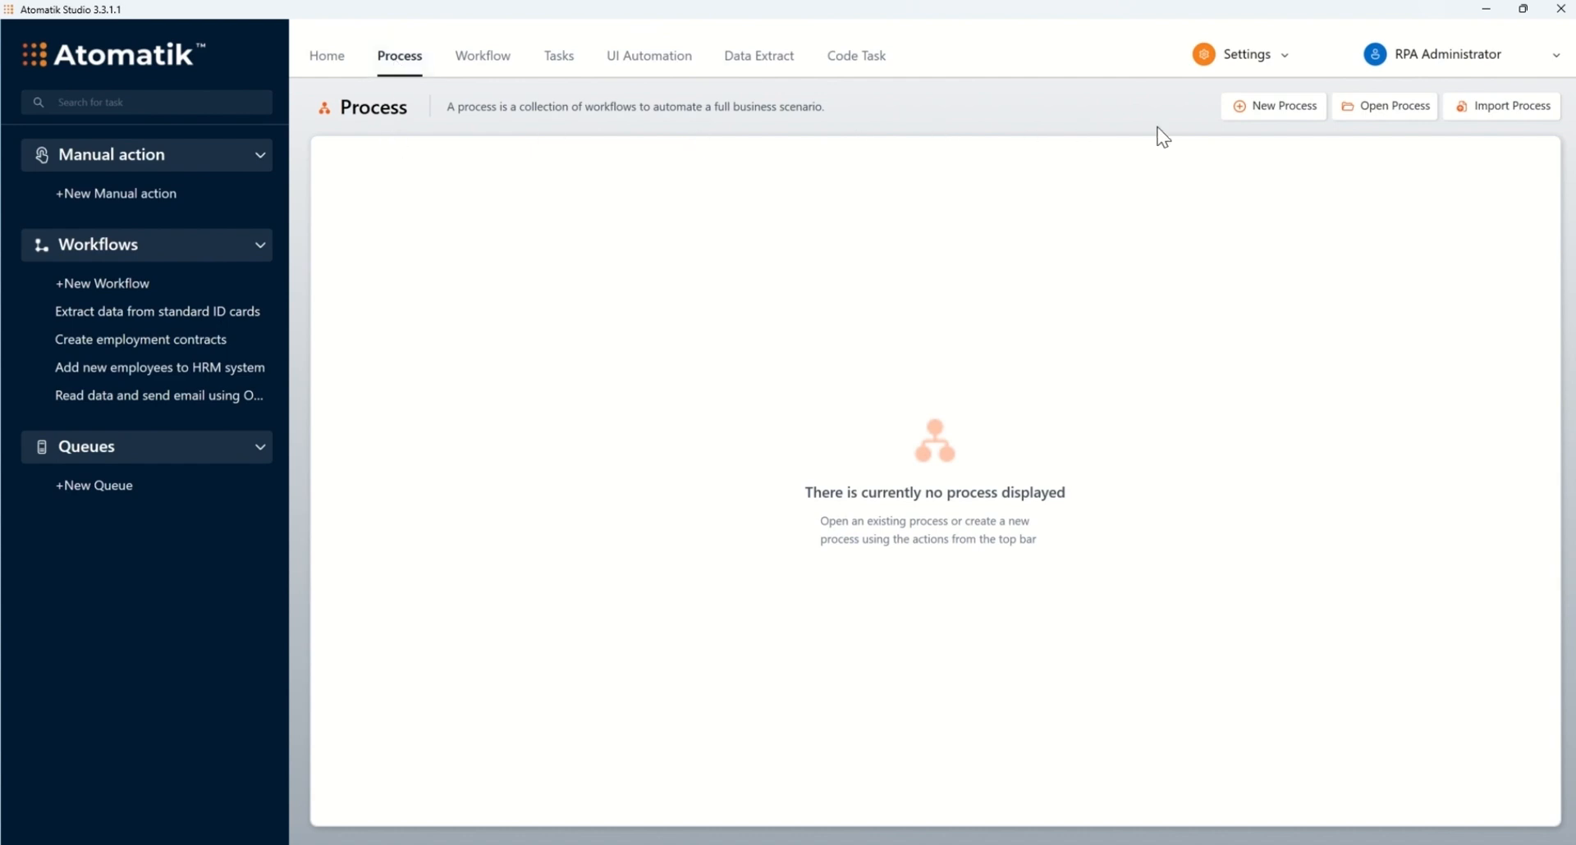
Step: Create a new process named 'General processes', owned by RPA Administrator and shared with Organization
{"action": "left_click", "coordinate": [1269, 107]}
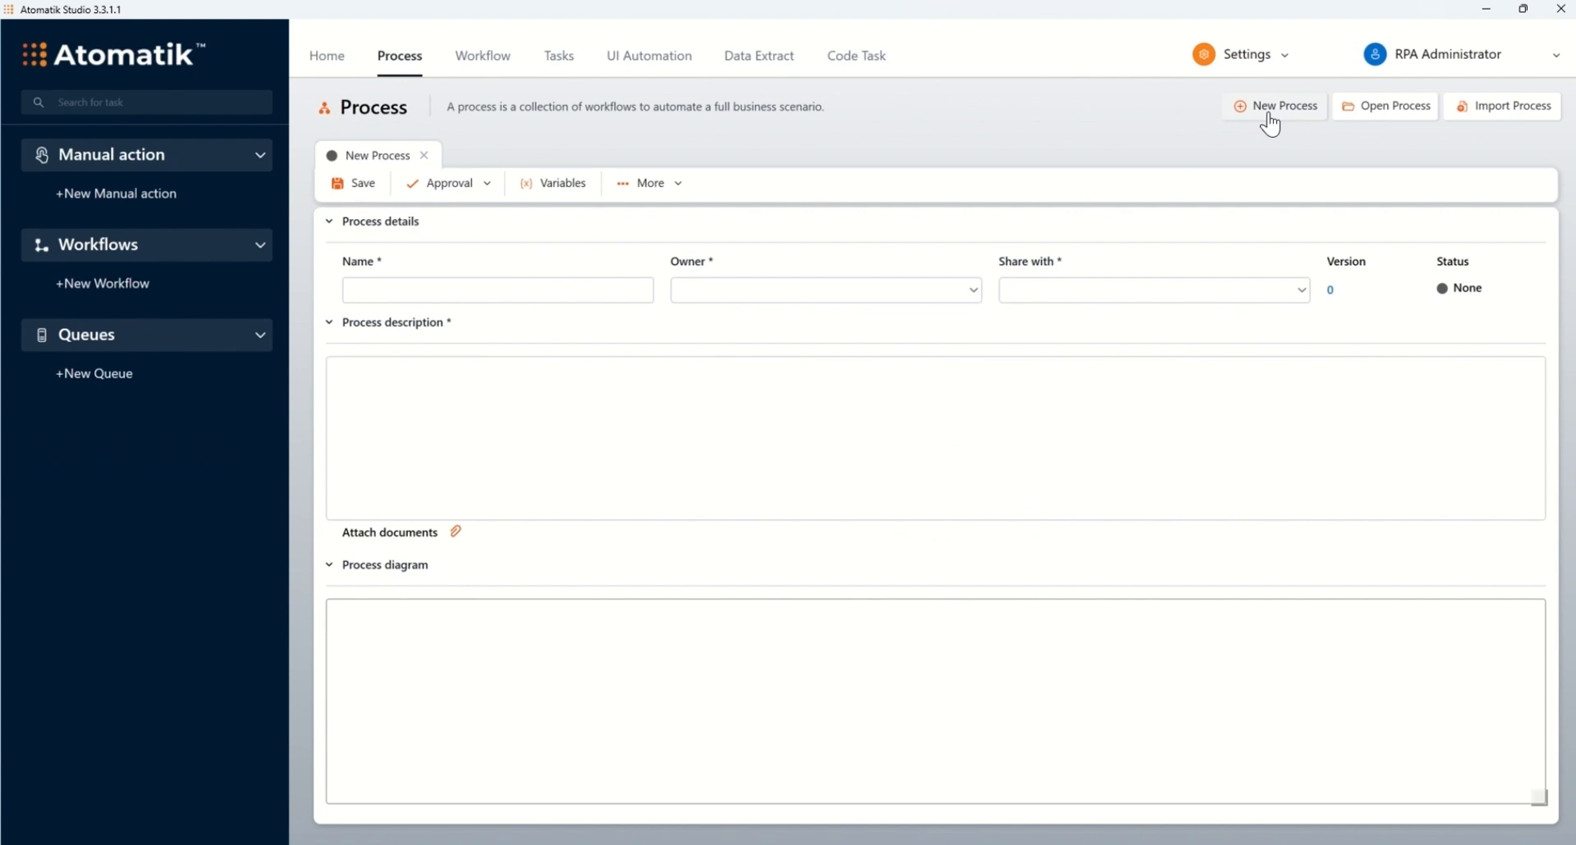
{"action": "left_click", "coordinate": [517, 295]}
{"action": "type", "text": "G"}
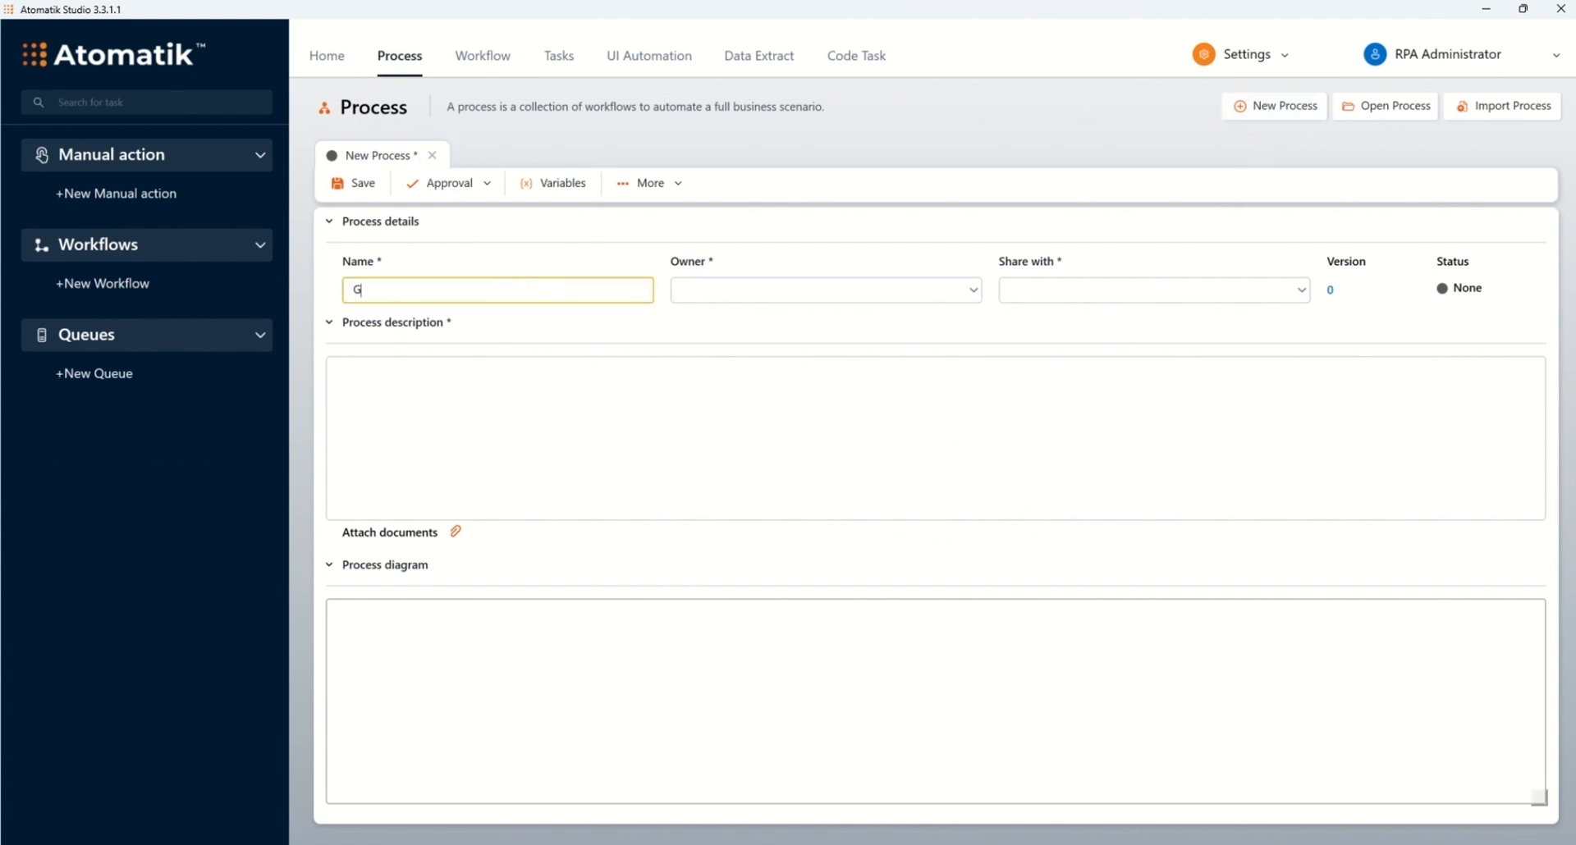
{"action": "type", "text": "eneral processes"}
{"action": "left_click", "coordinate": [960, 294]}
{"action": "left_click", "coordinate": [860, 329]}
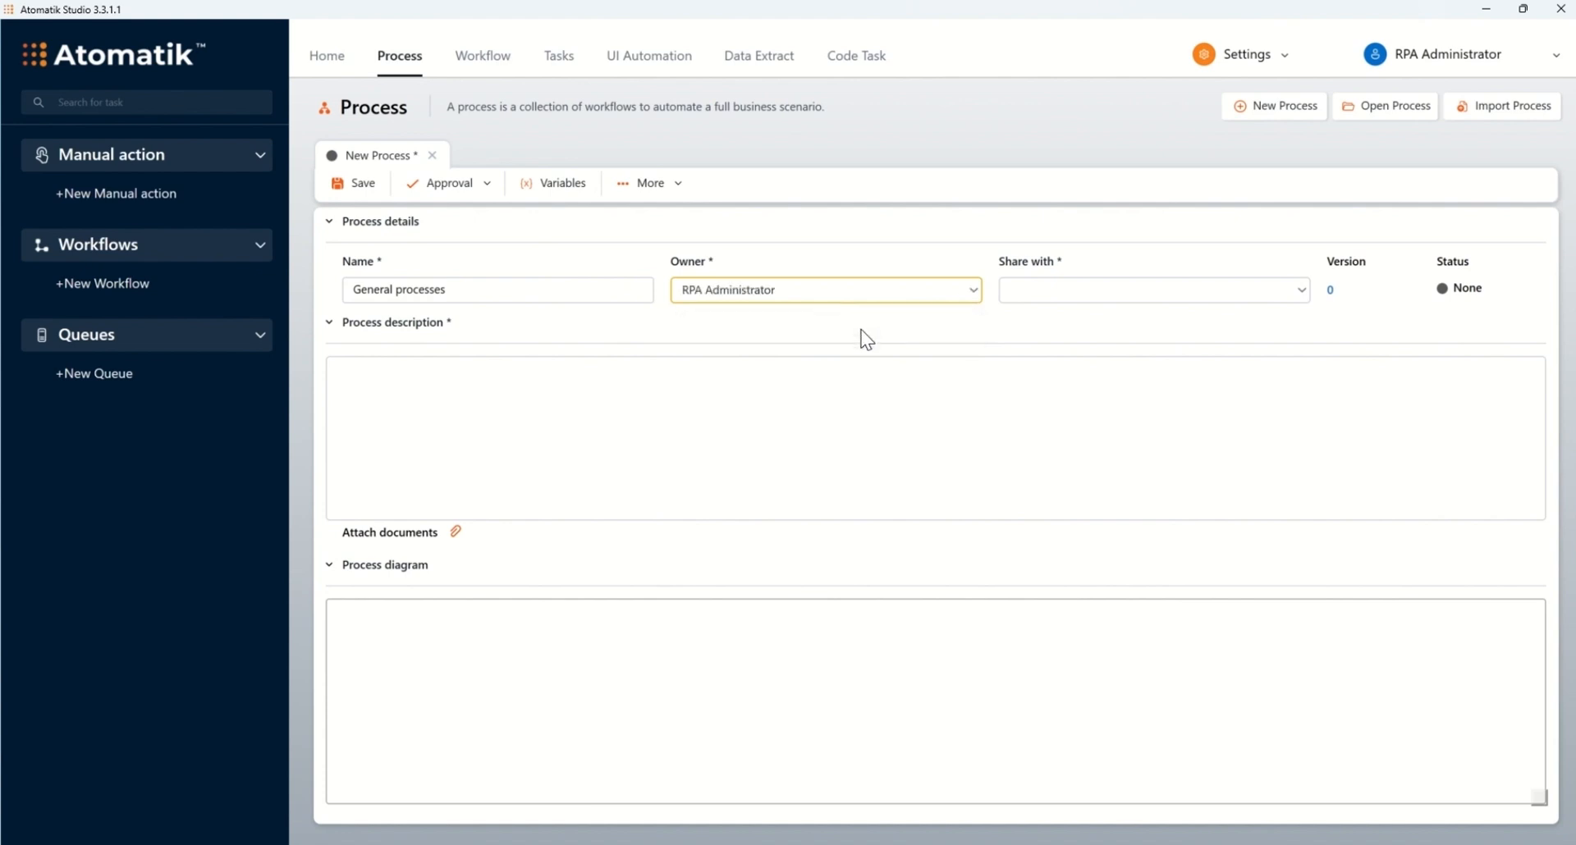
{"action": "left_click", "coordinate": [1302, 292]}
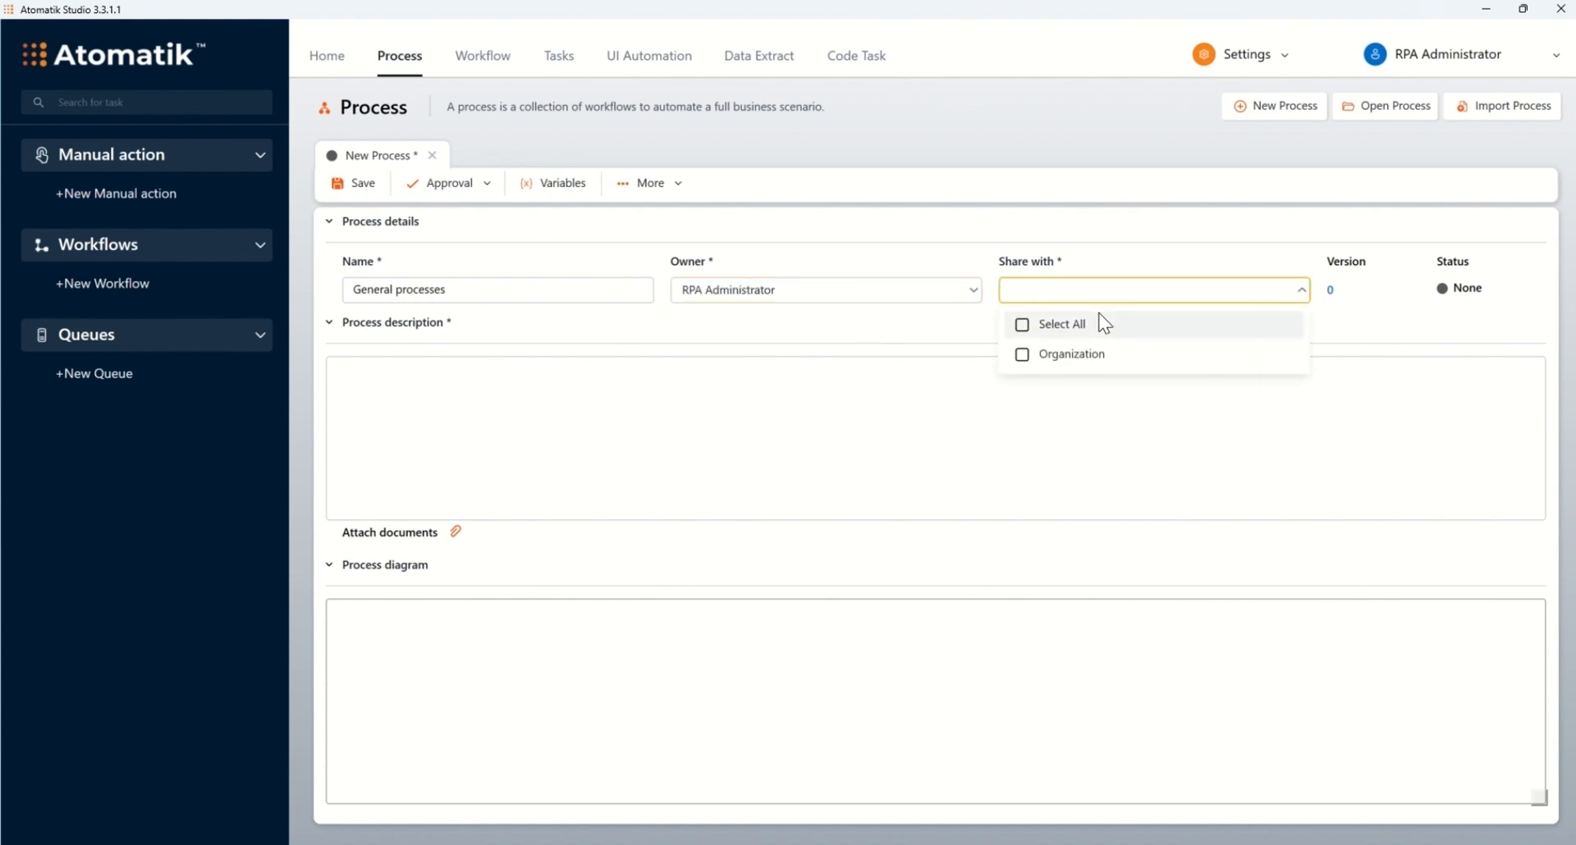
{"action": "left_click", "coordinate": [1020, 327]}
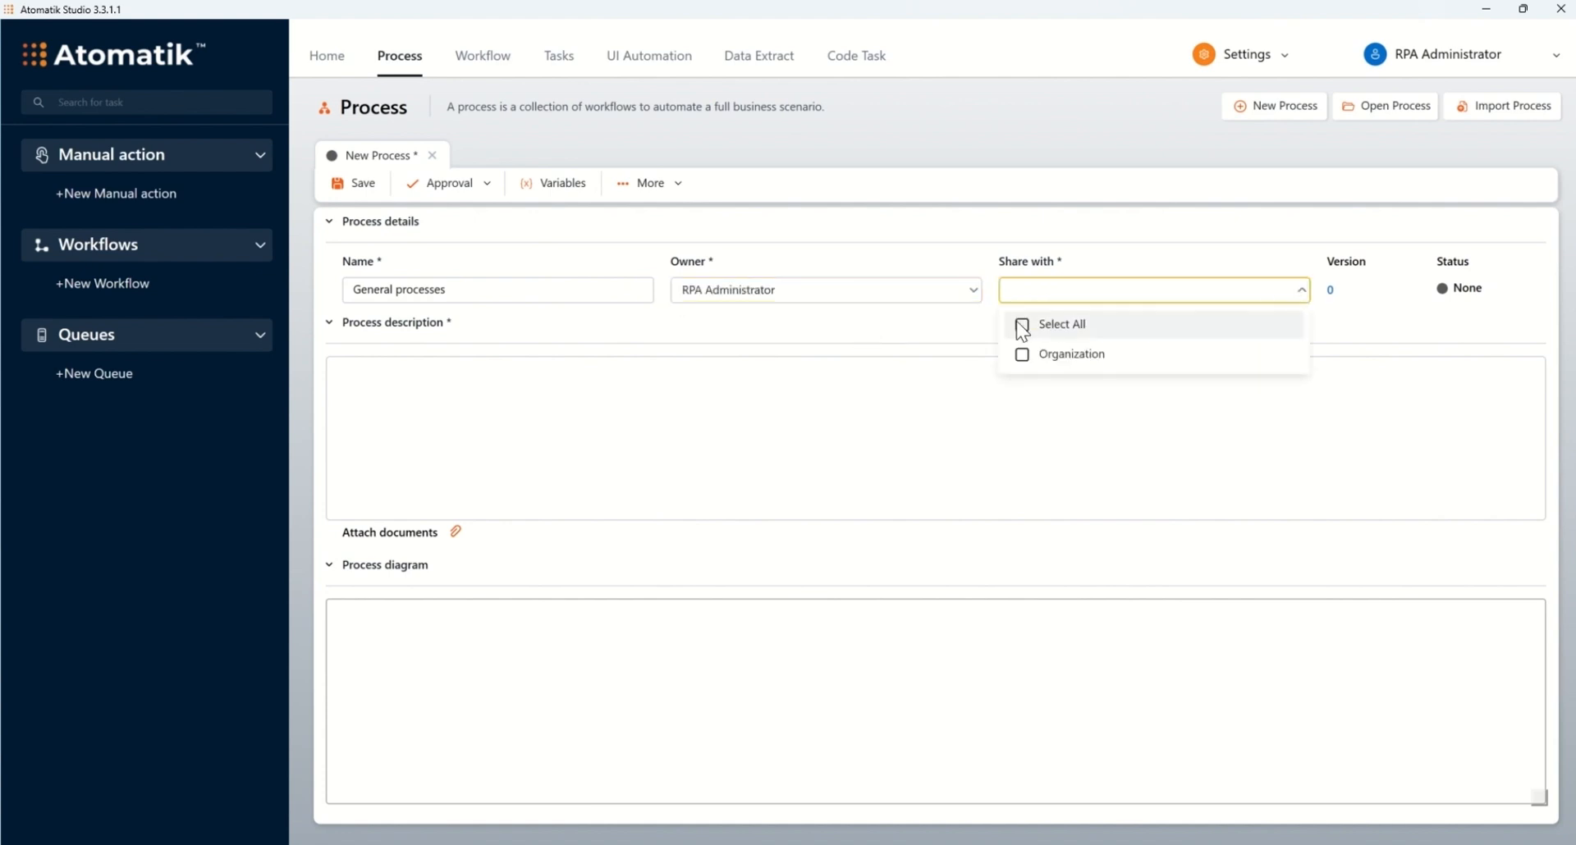
{"action": "left_click", "coordinate": [958, 330]}
Step: Paste the process description and save the process as version 1
{"action": "left_click", "coordinate": [772, 381]}
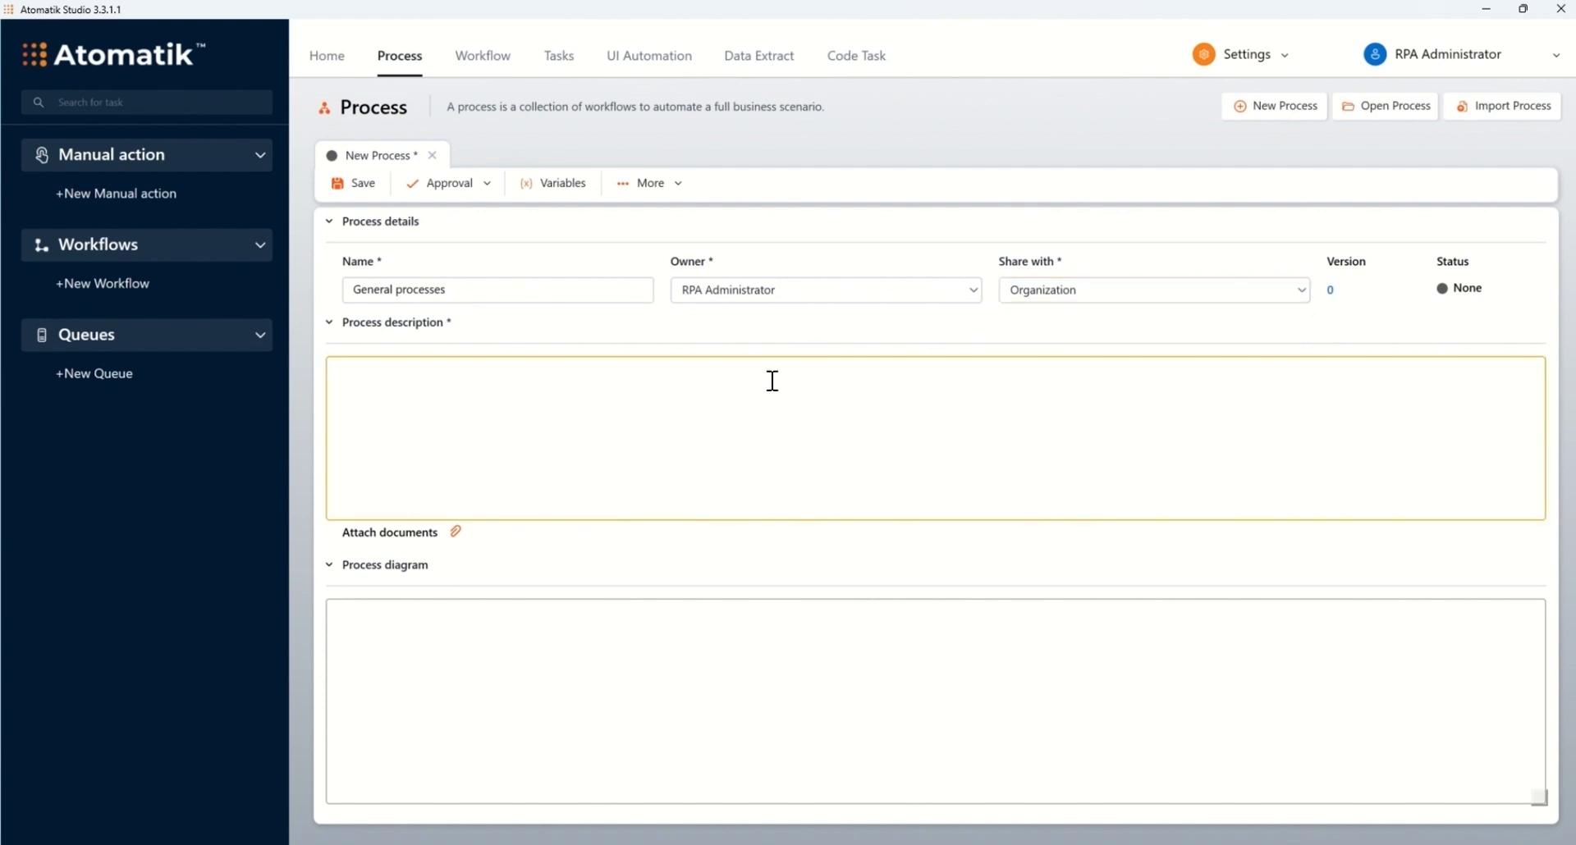
{"action": "type", "text": "General processes include the 4 predefined workflows that are meant to show a glimpse of what Atomatik can do and how you can include it in your daily business."}
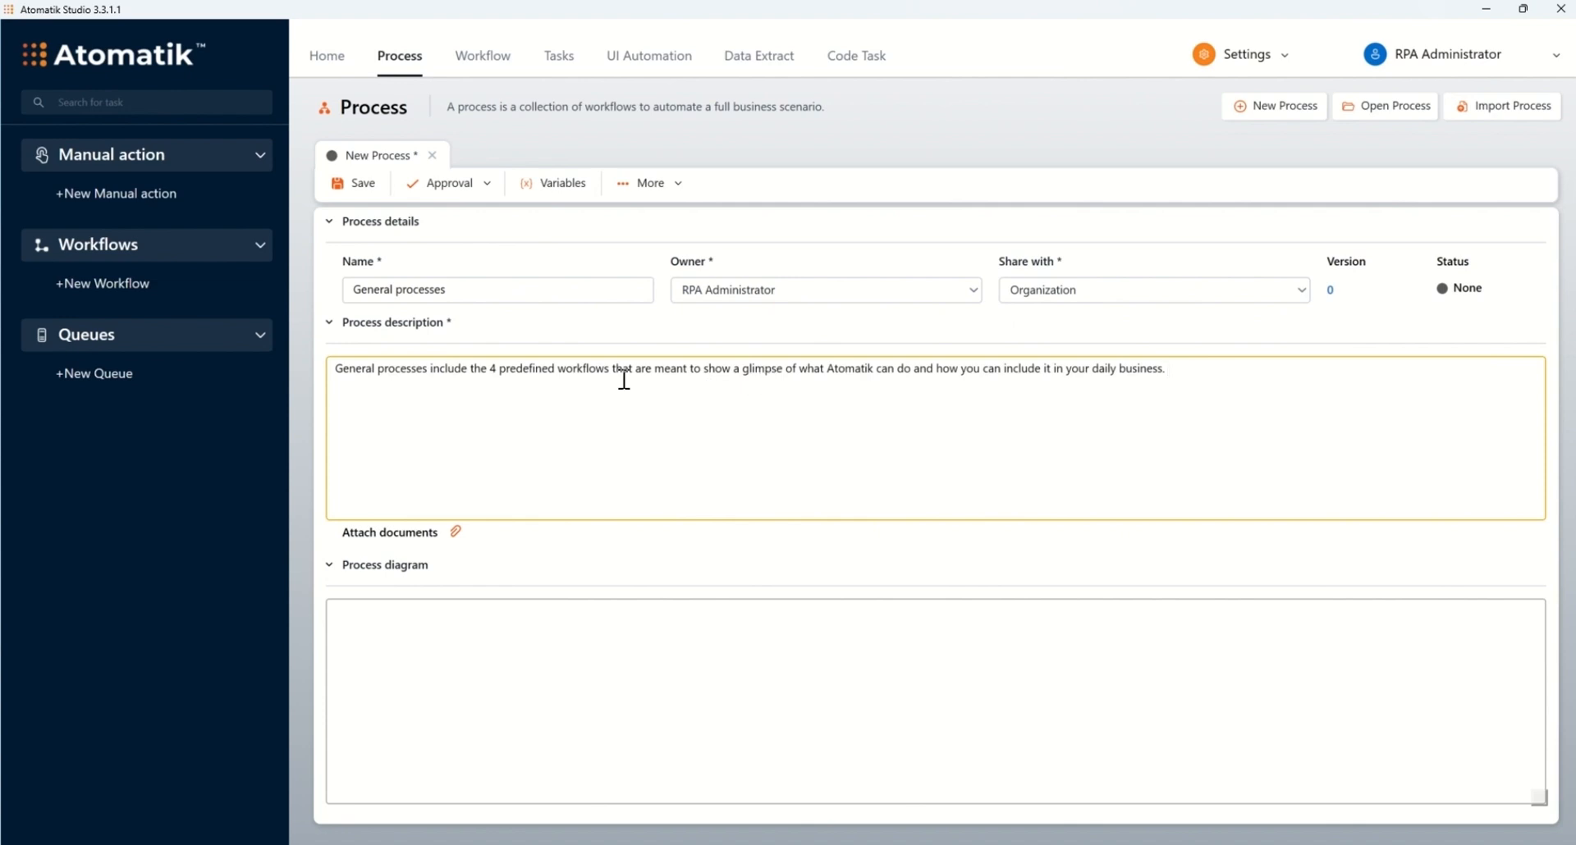
{"action": "left_click", "coordinate": [359, 188]}
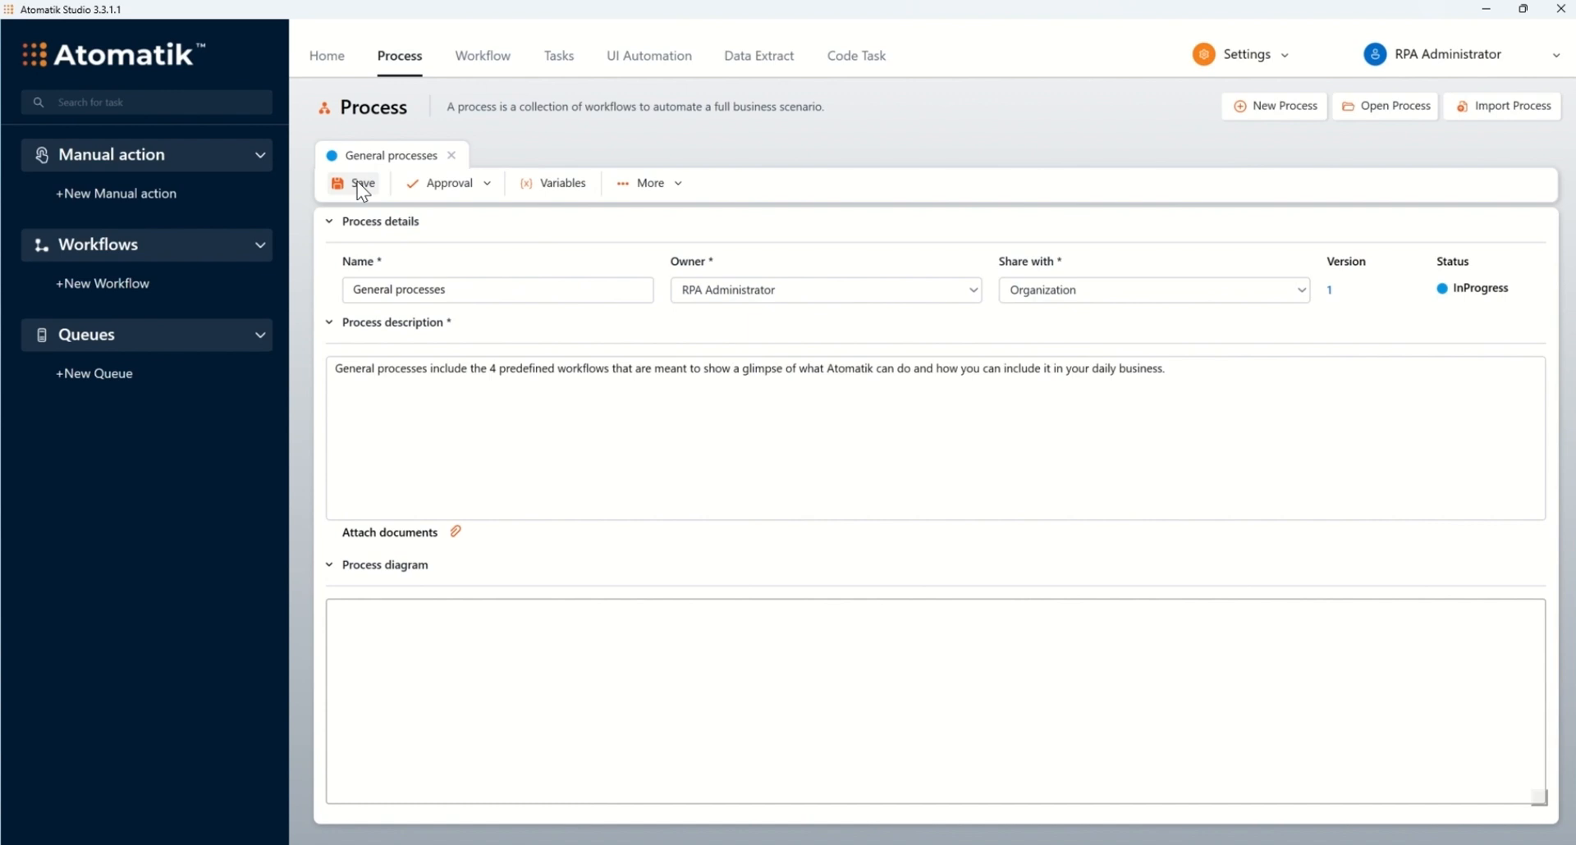
{"action": "left_click", "coordinate": [482, 55]}
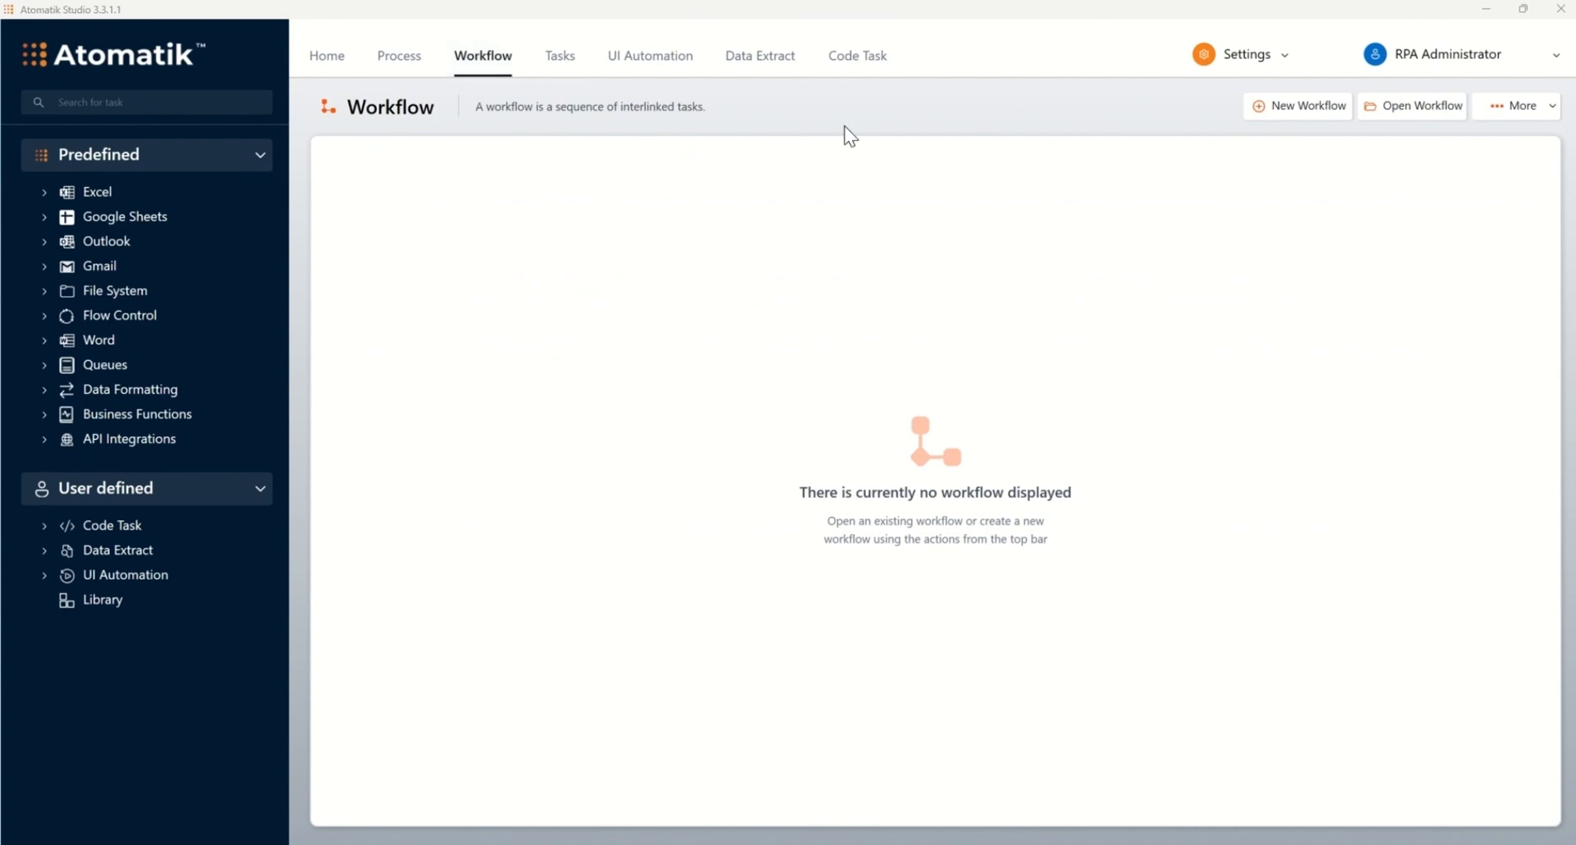
Step: Create workflow 'Read data and send email using Outlook' with a description under General processes and save it
{"action": "left_click", "coordinate": [1278, 109]}
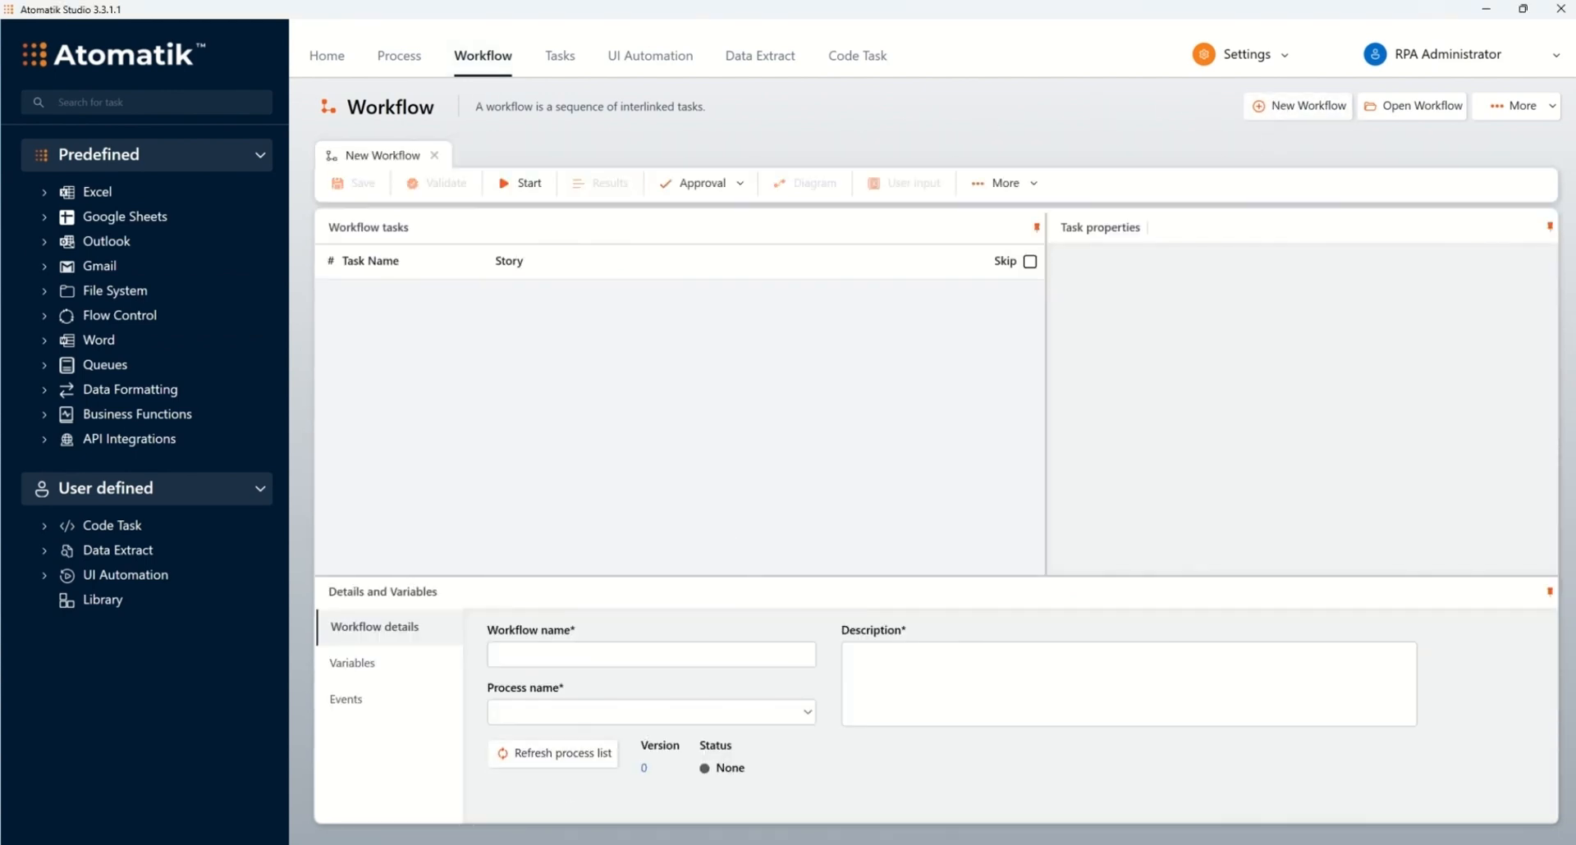
{"action": "left_click", "coordinate": [591, 656]}
{"action": "type", "text": "Read data and send email using Outlook"}
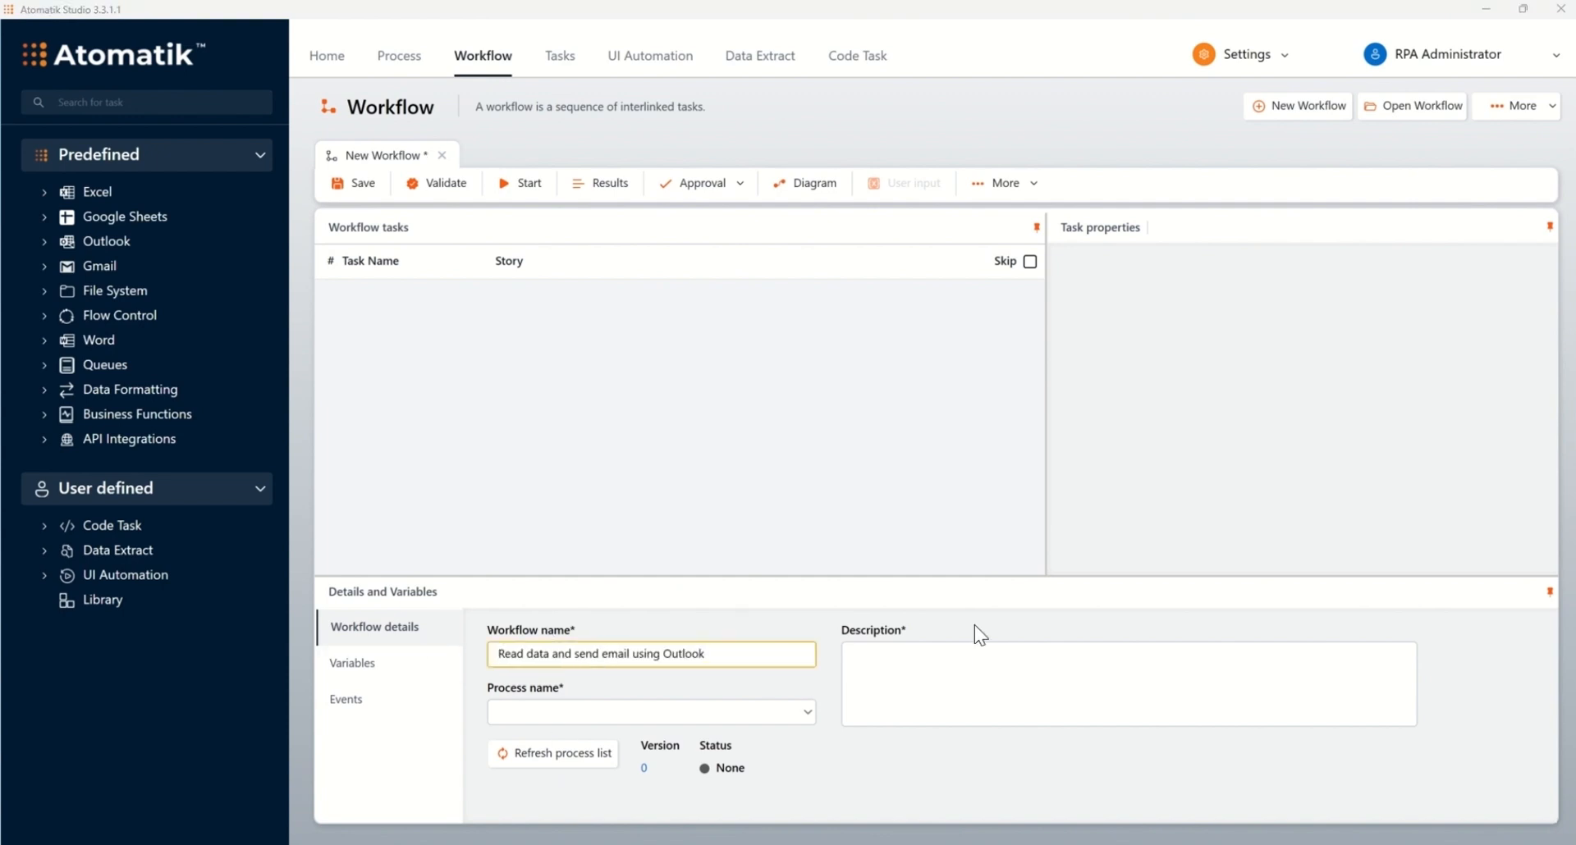
{"action": "left_click", "coordinate": [974, 675]}
{"action": "type", "text": "The workflow will go through your email account and collect the first email received from inbox. Then it will extract details (such as the subject and email body). A Word document will be created and the data collected will be copied into the file. After the document update, an email will be sent out with the newly created file to an email address (noted as the receiver)"}
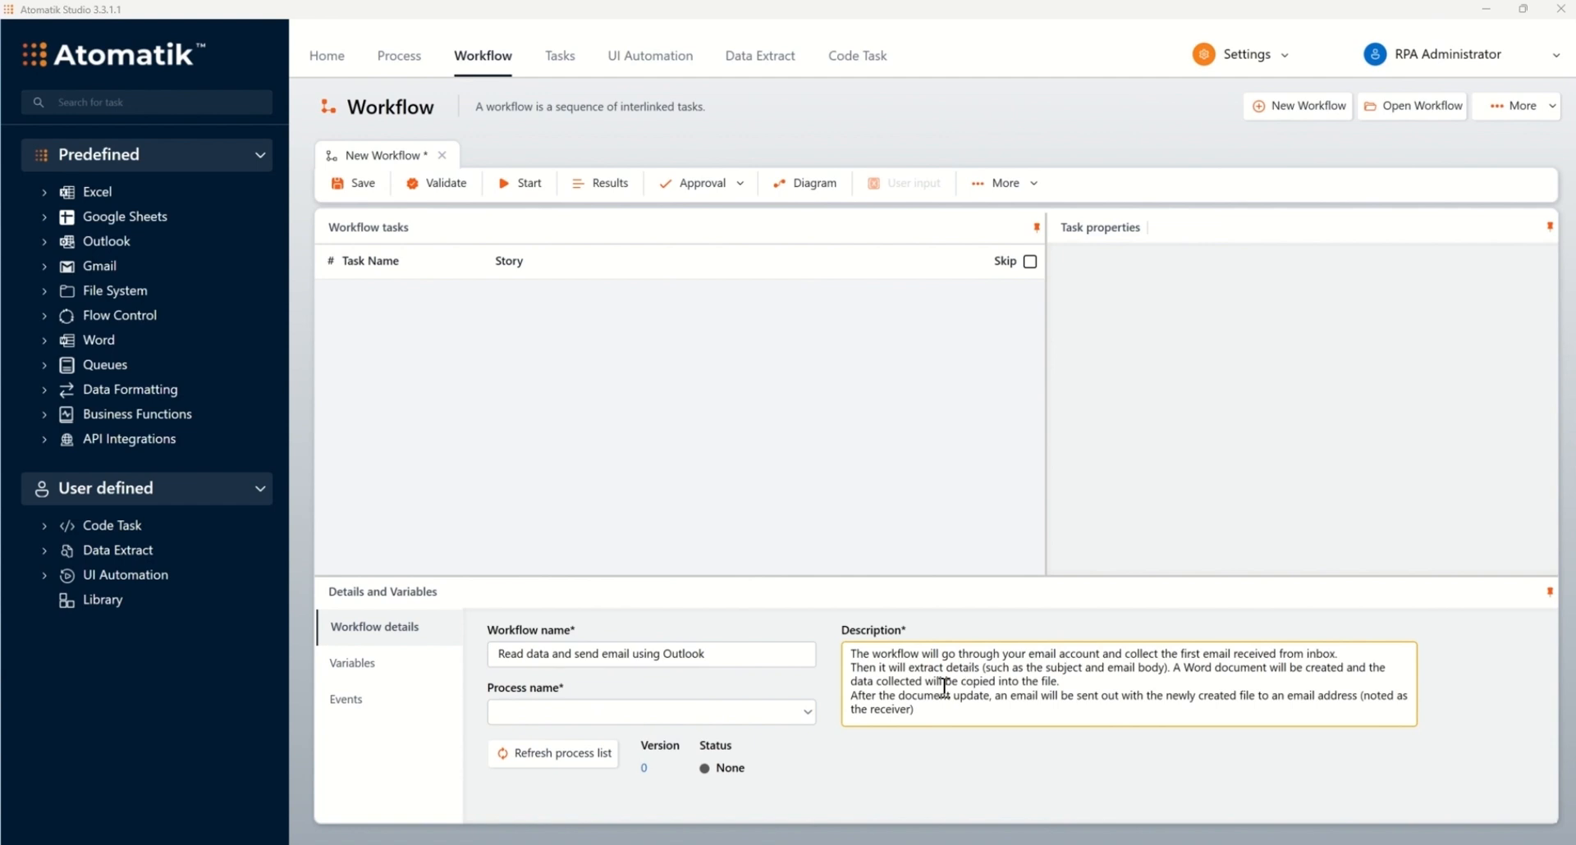
{"action": "left_click", "coordinate": [807, 713]}
{"action": "left_click", "coordinate": [649, 755]}
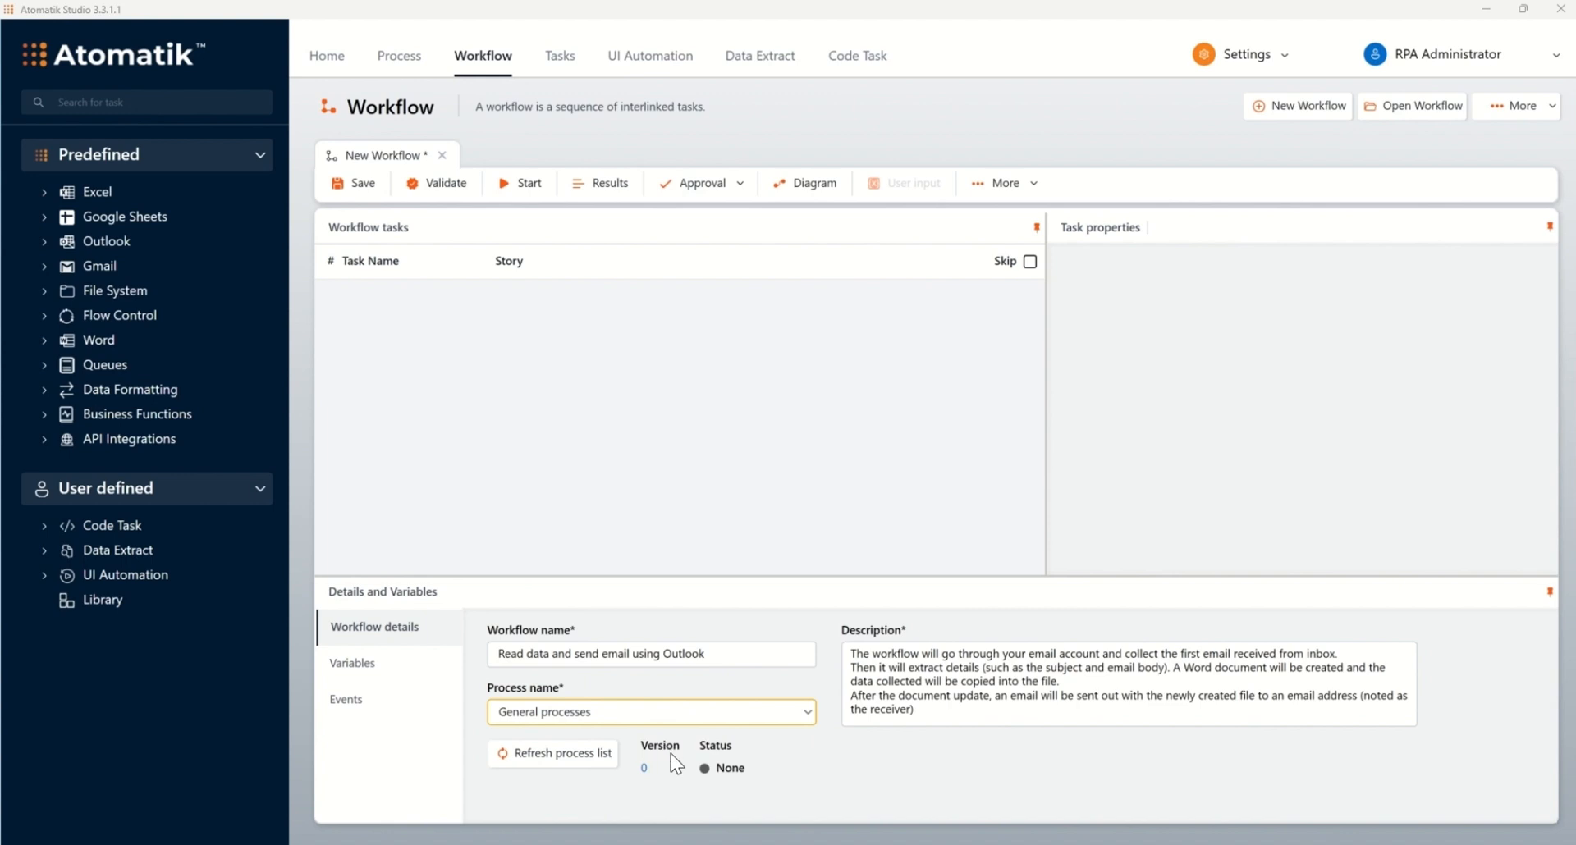
{"action": "left_click", "coordinate": [357, 184]}
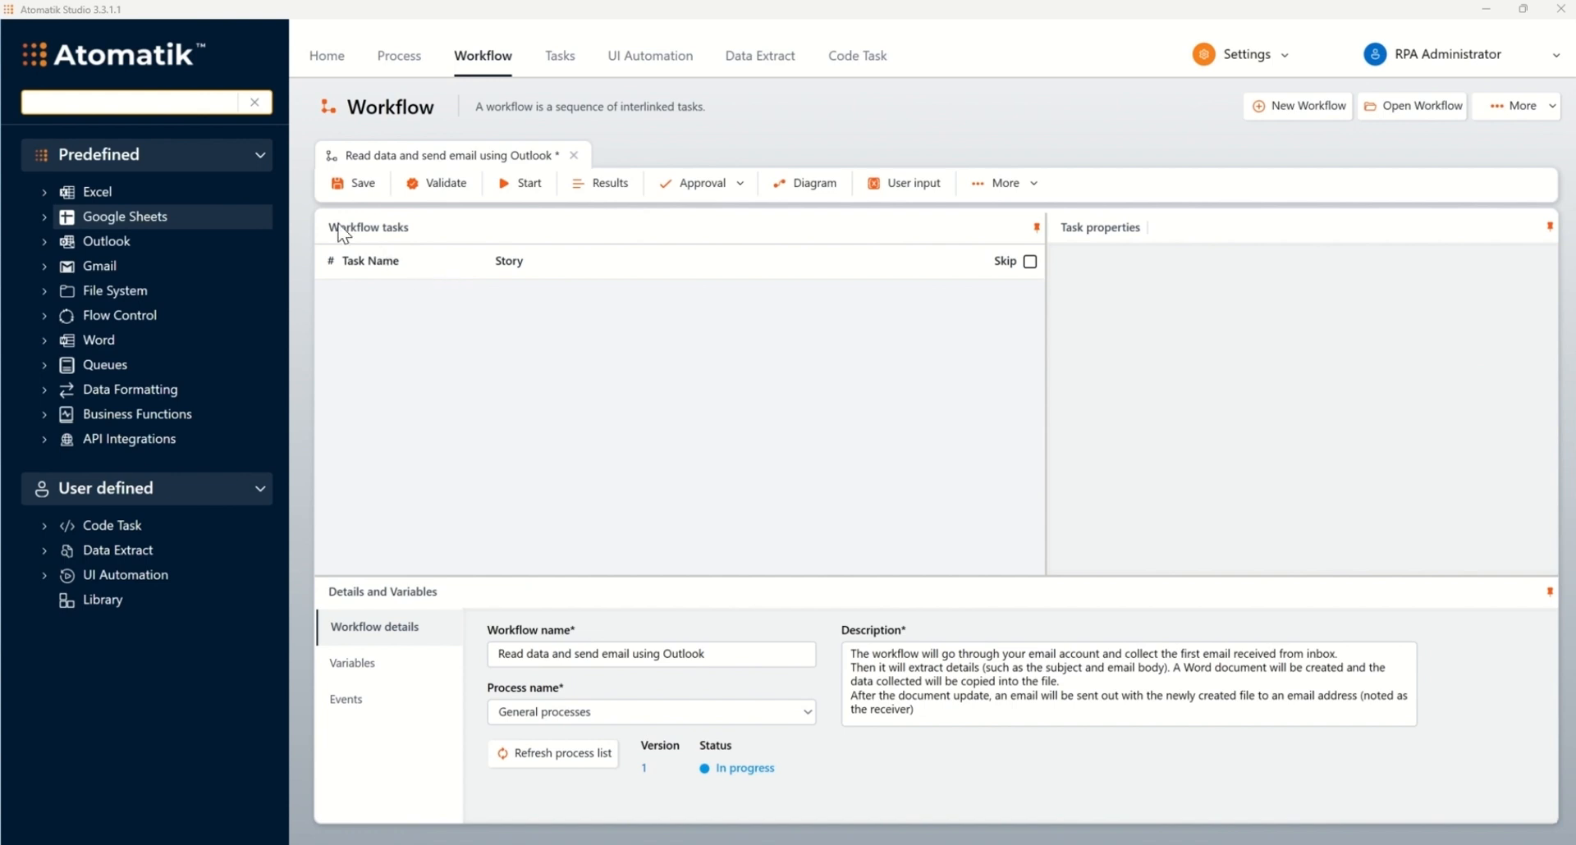
Step: Search the task library for 'email' and add Outlook's Read Email task as the first workflow step
{"action": "left_click", "coordinate": [156, 100]}
{"action": "type", "text": "email"}
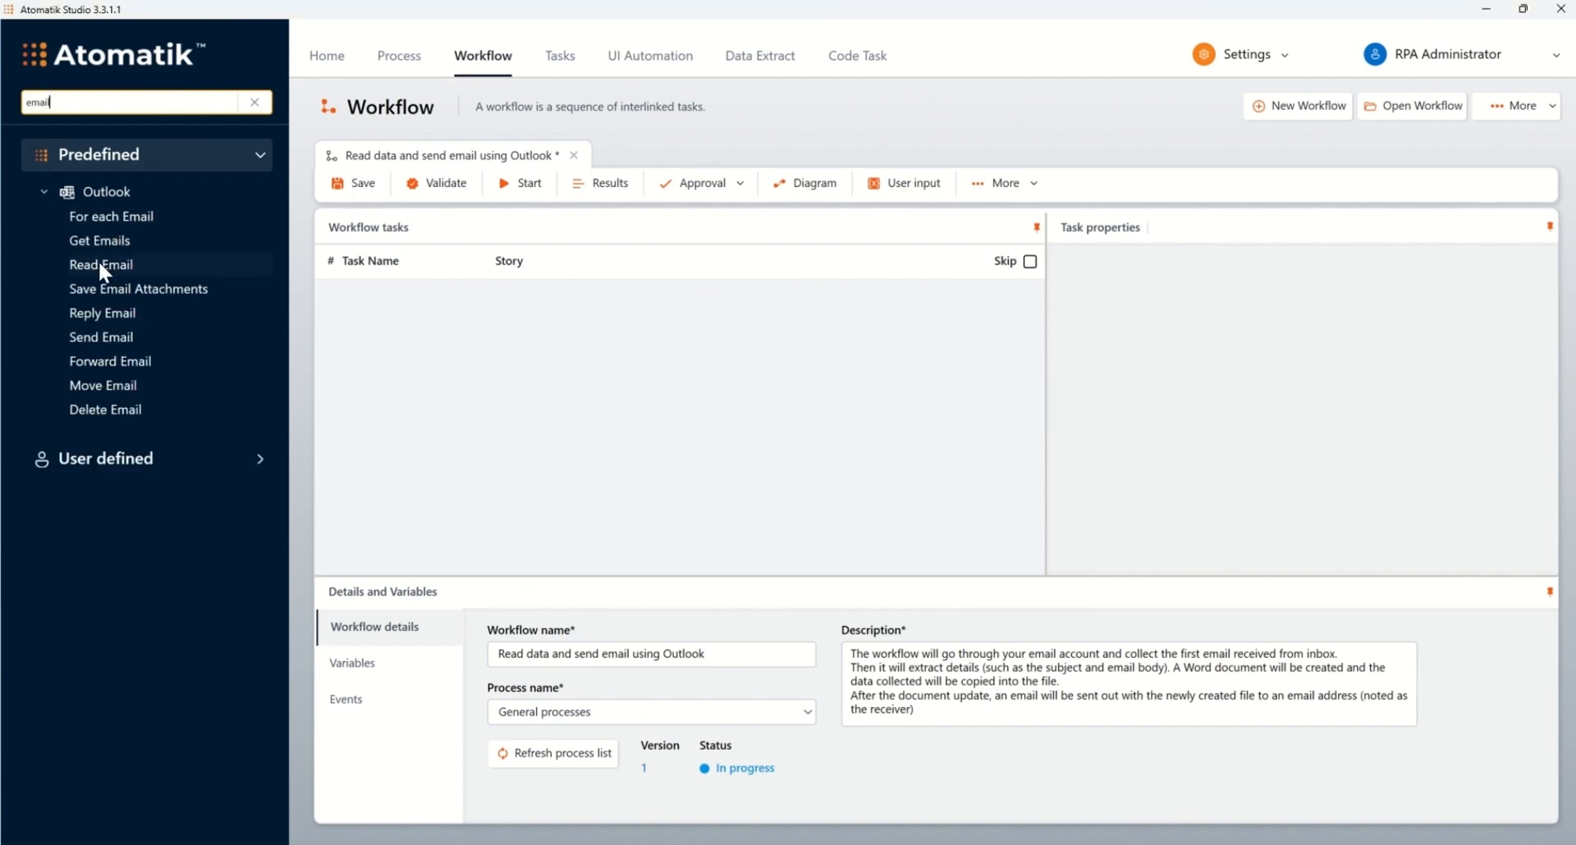
{"action": "left_click_drag", "start_coordinate": [98, 264], "coordinate": [428, 292]}
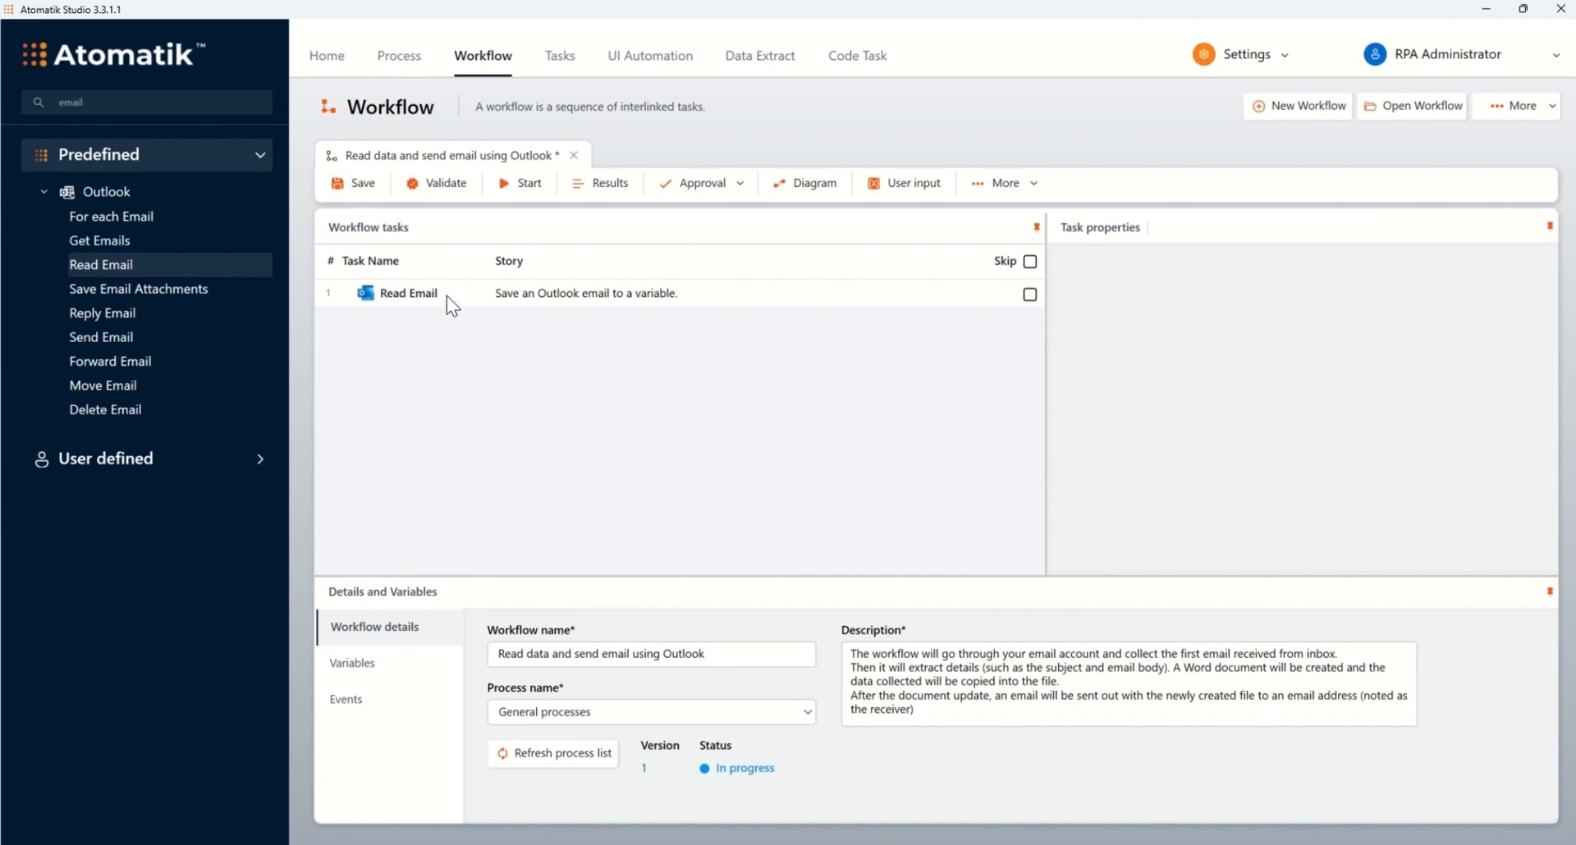
{"action": "left_click", "coordinate": [446, 295]}
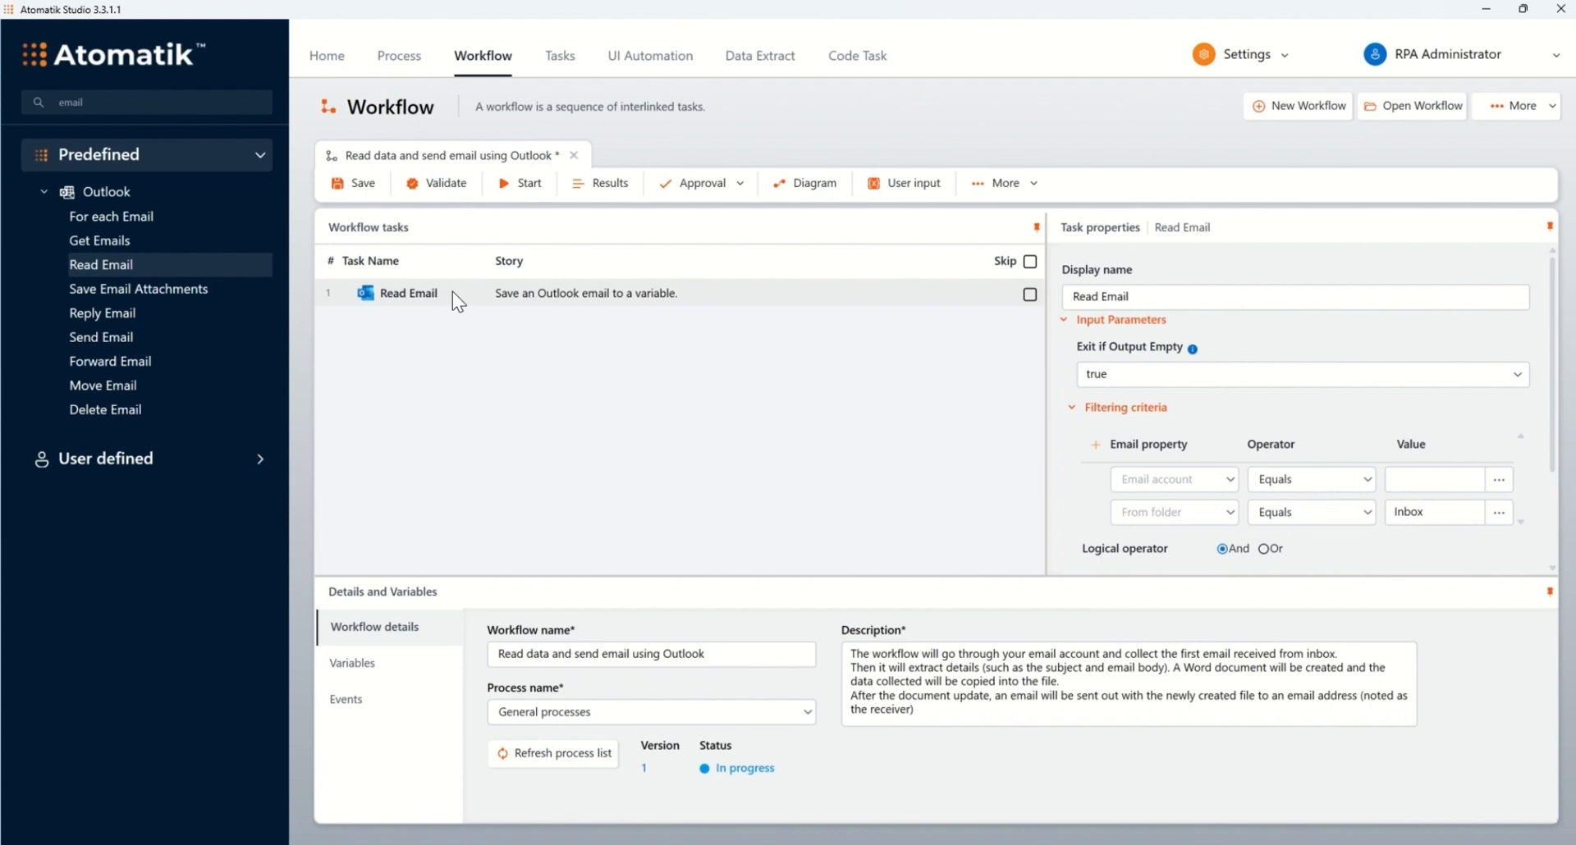
Step: Add a new Text variable named Email_Account to the workflow's variables
{"action": "left_click", "coordinate": [352, 666]}
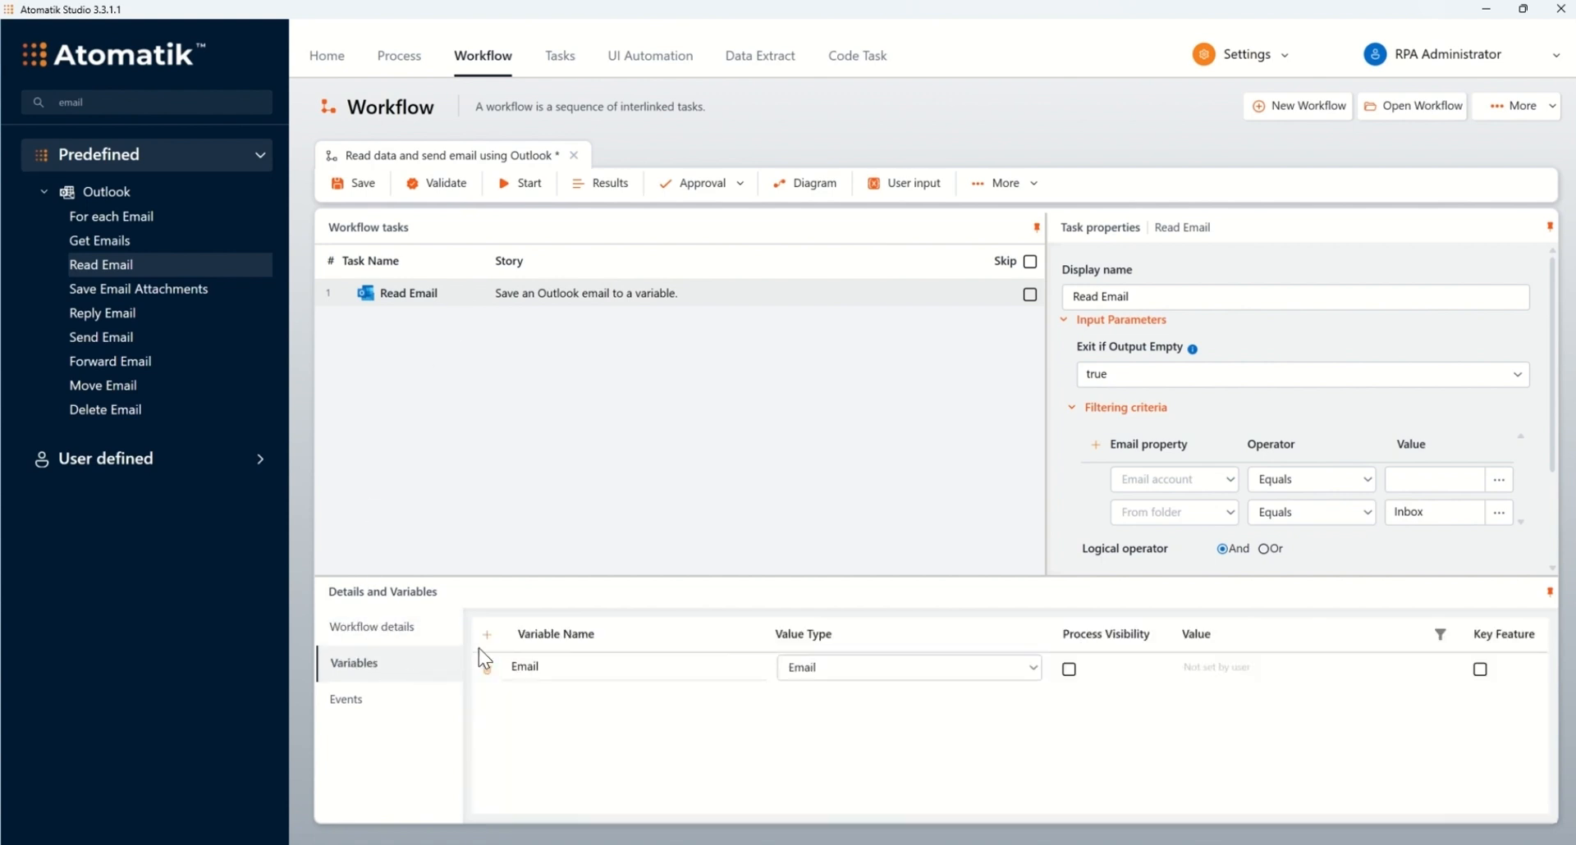
{"action": "double_click", "coordinate": [544, 666]}
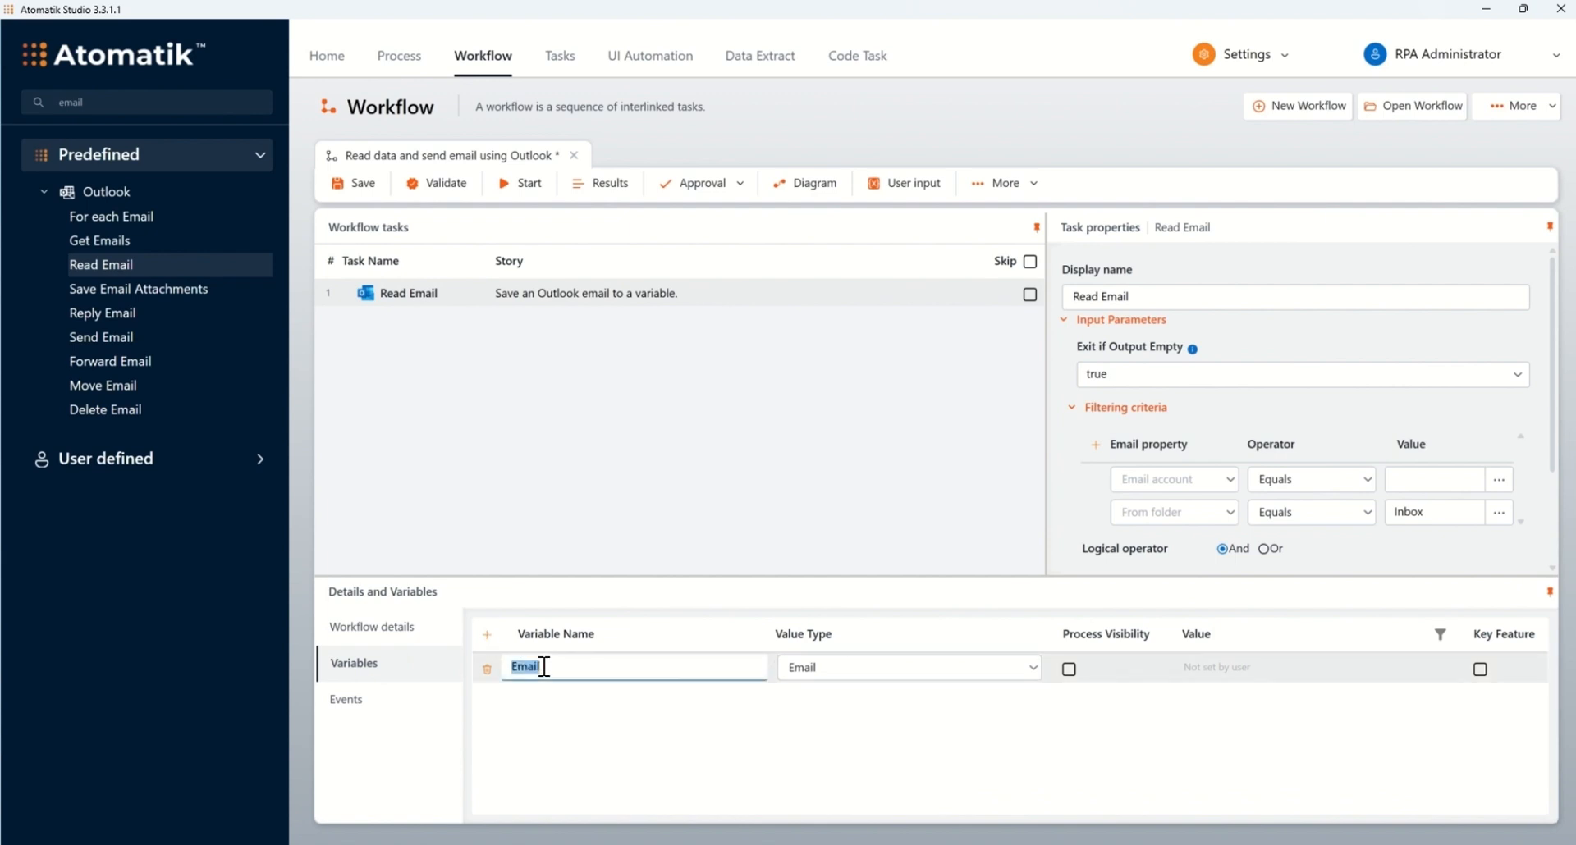
{"action": "left_click", "coordinate": [544, 666]}
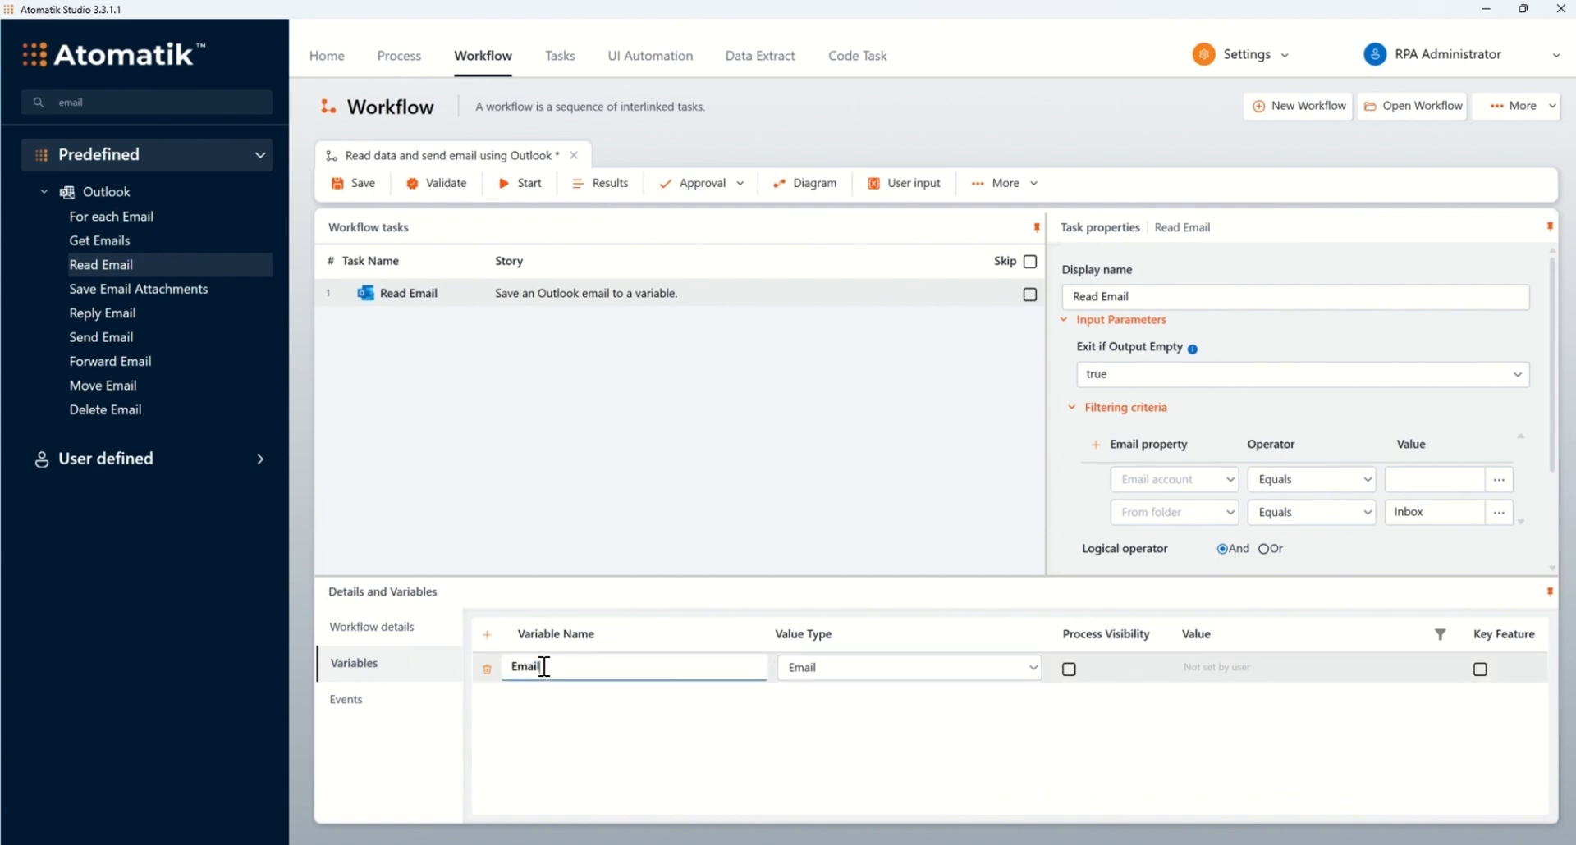
{"action": "left_click", "coordinate": [485, 635]}
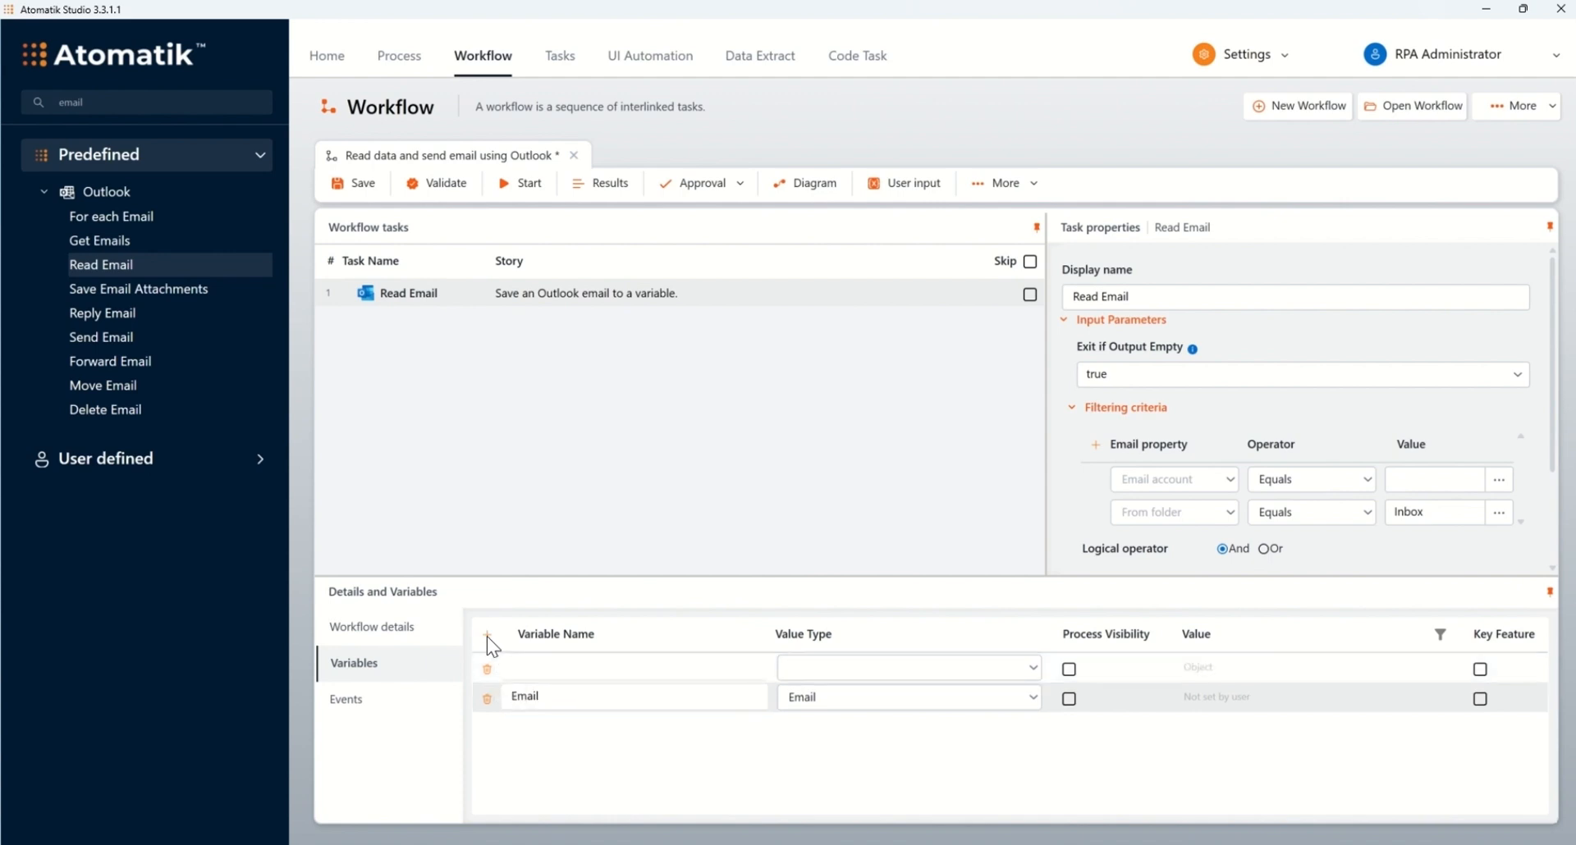
{"action": "left_click", "coordinate": [543, 663]}
{"action": "type", "text": "Em"}
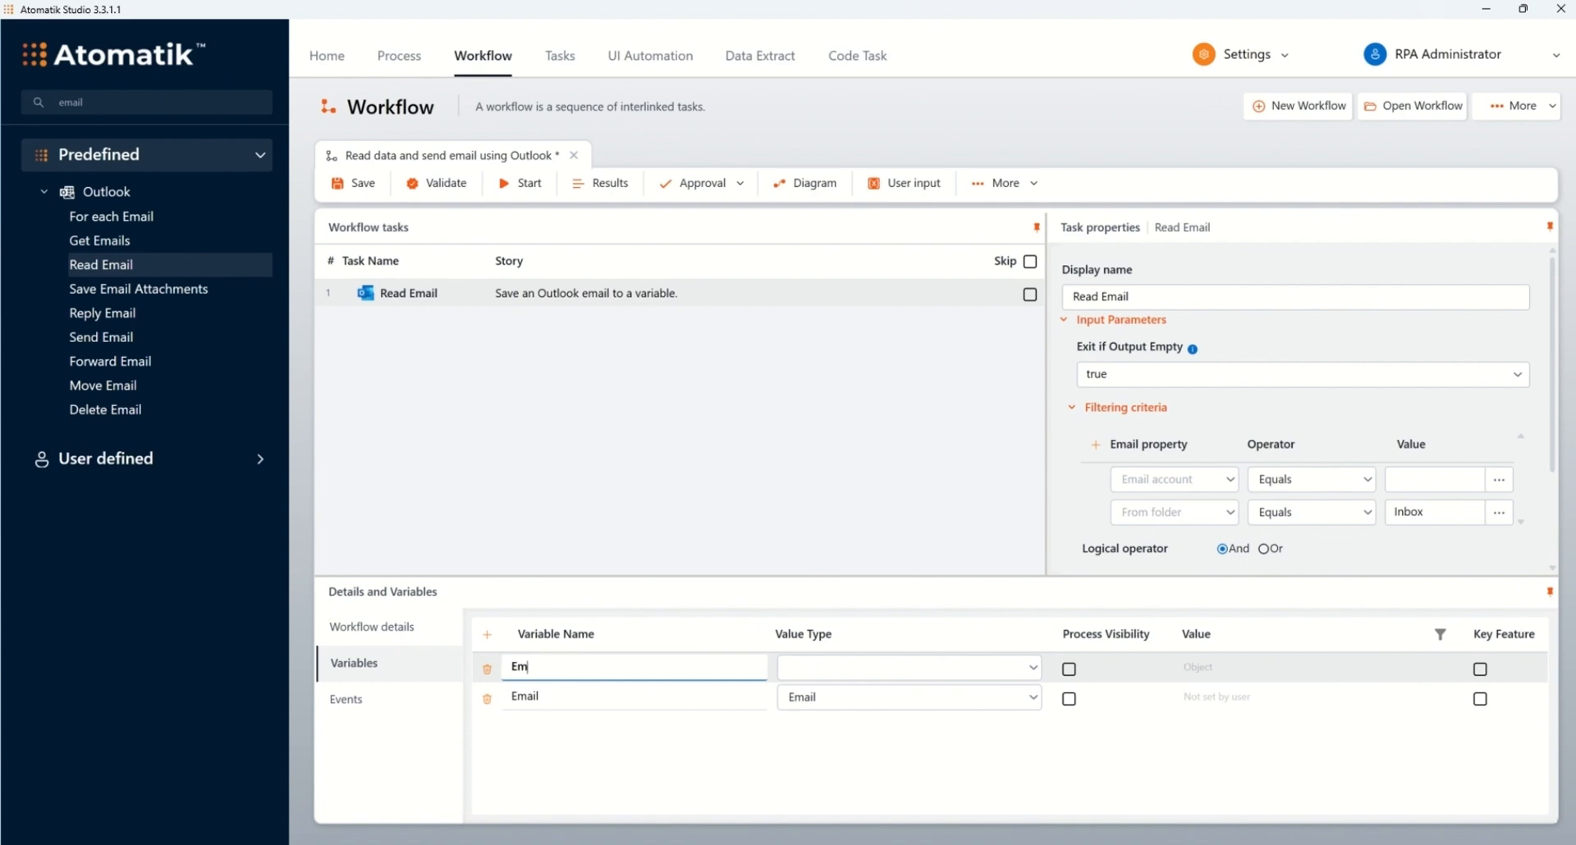
{"action": "type", "text": "ail_Account"}
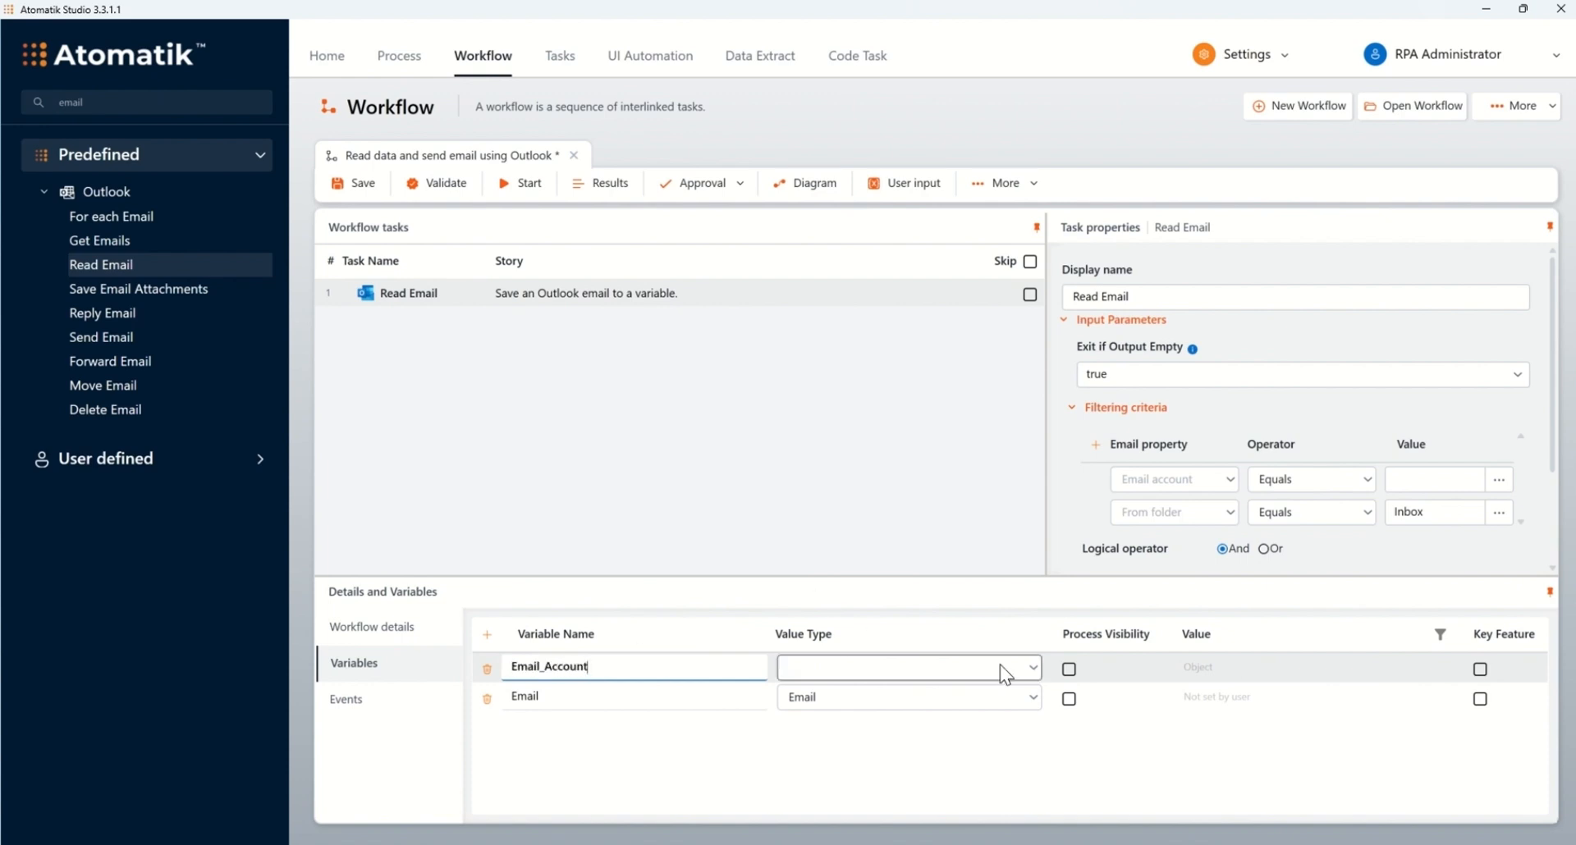
{"action": "left_click", "coordinate": [1031, 668]}
{"action": "scroll", "coordinate": [948, 713], "scroll_direction": "down", "scroll_amount": 3}
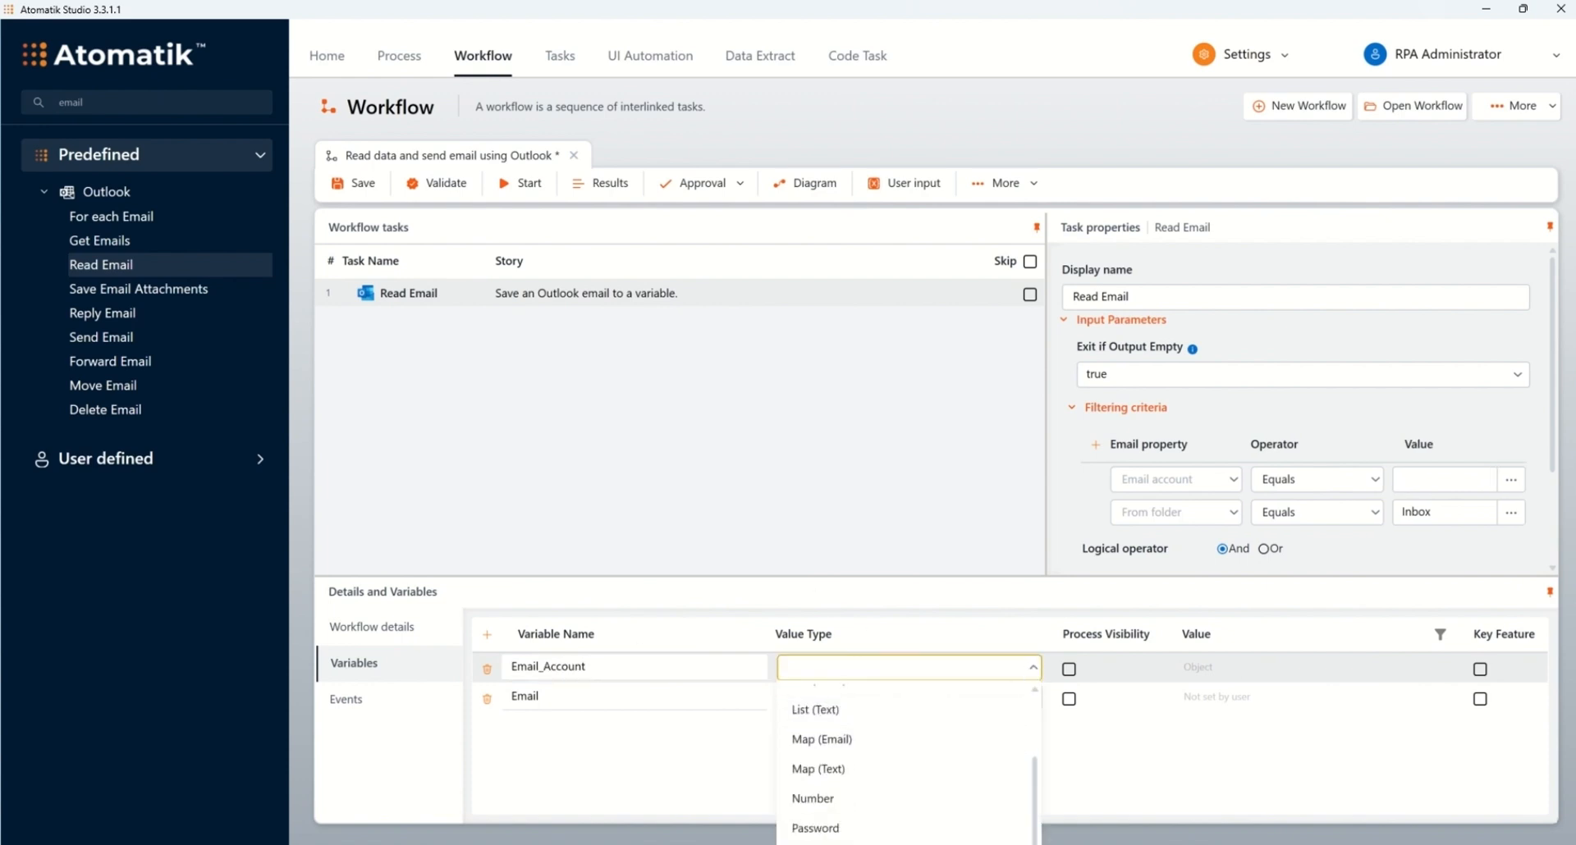
{"action": "left_click", "coordinate": [944, 843]}
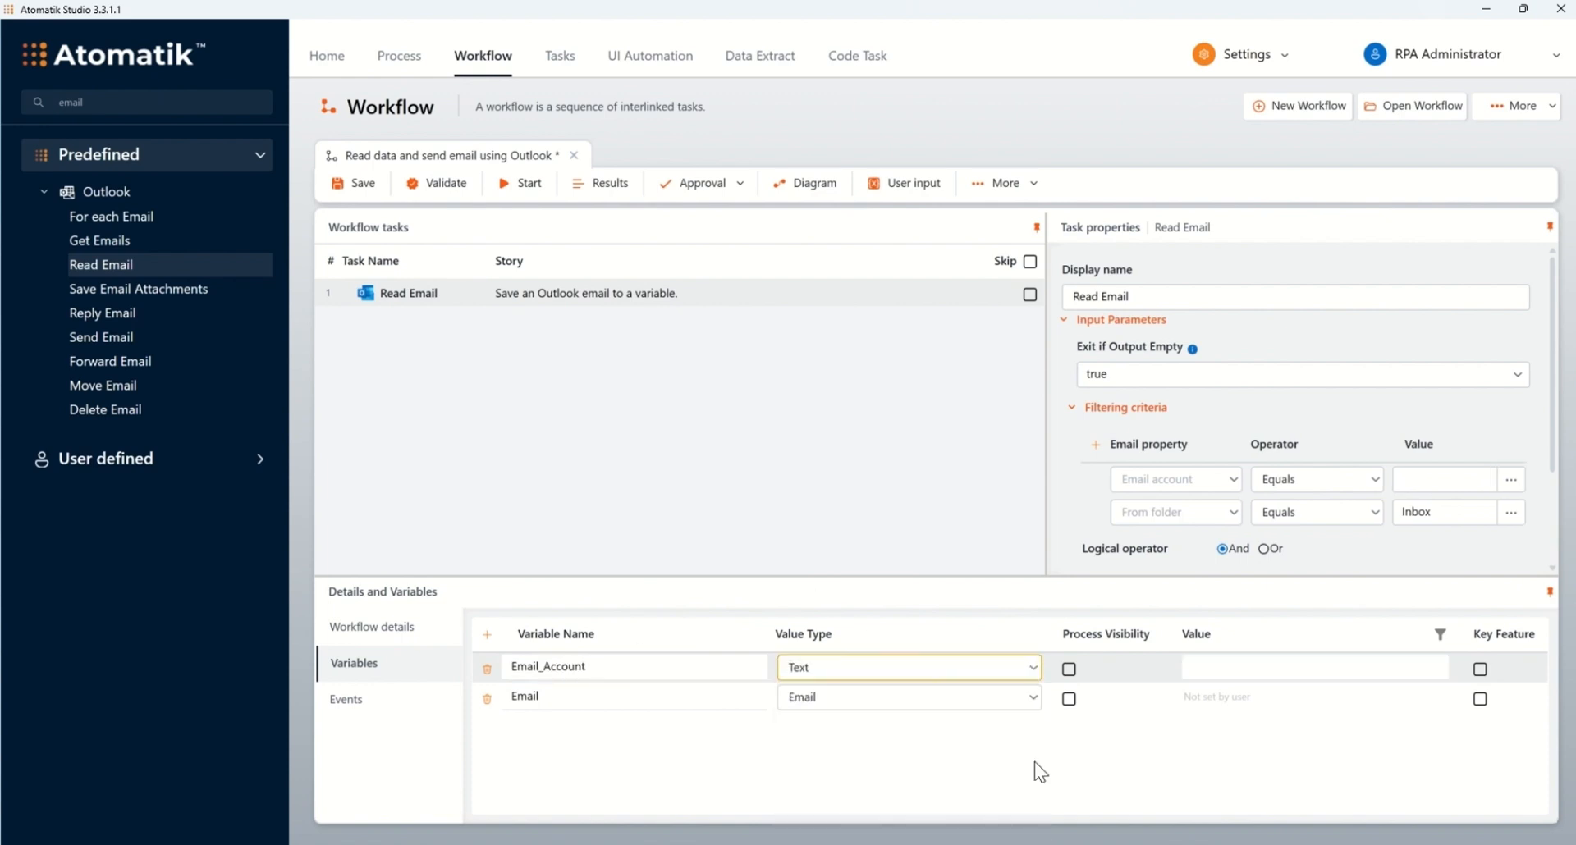
Step: Give Email_Account the mailbox's e-mail address and use it as the Email account filter value
{"action": "left_click", "coordinate": [1216, 668]}
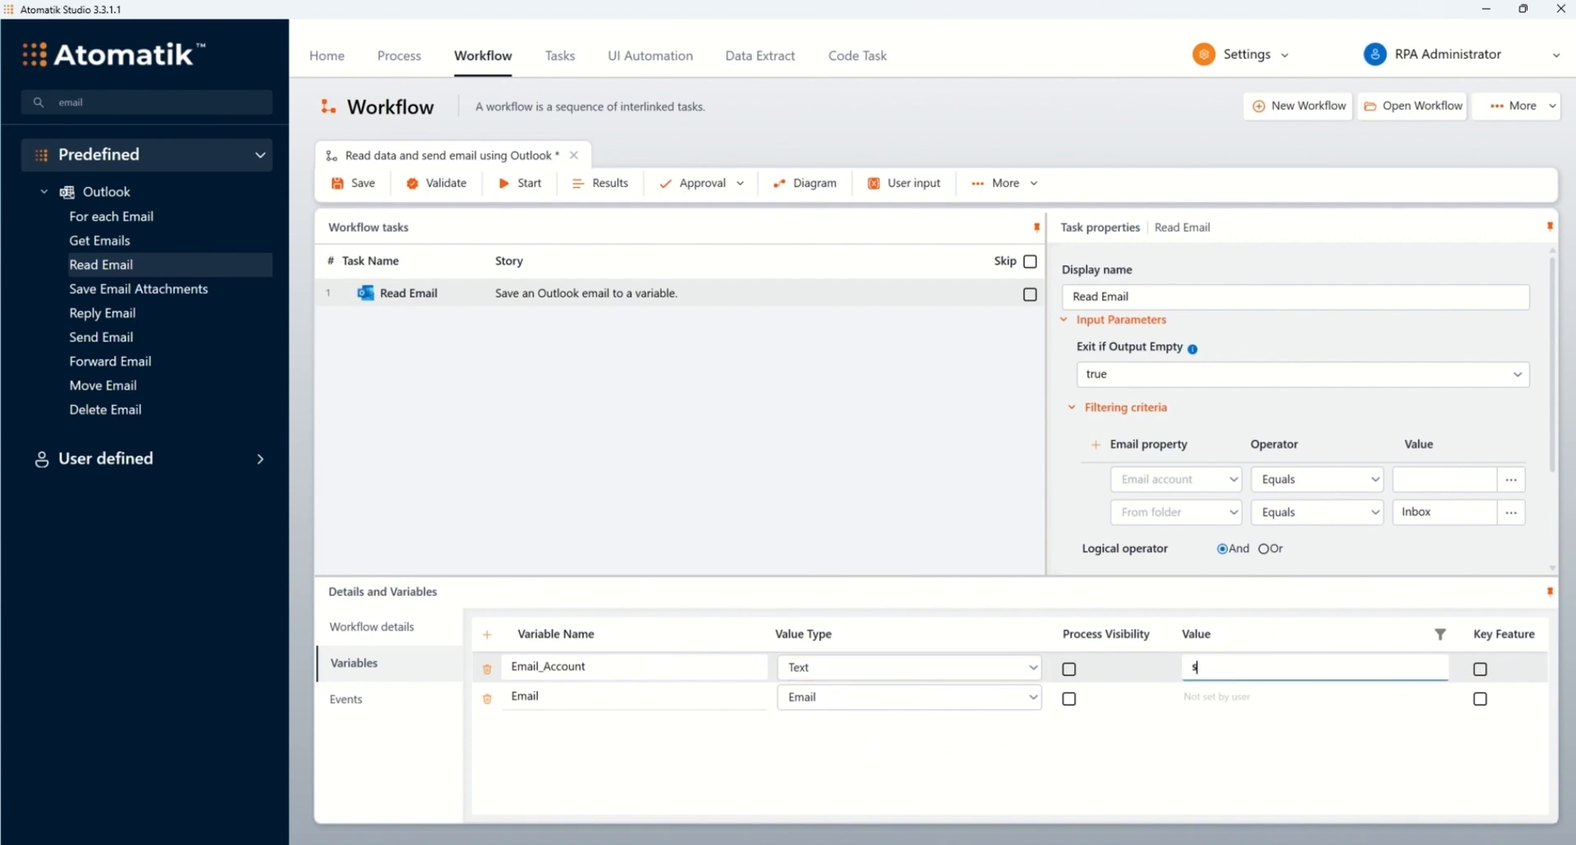
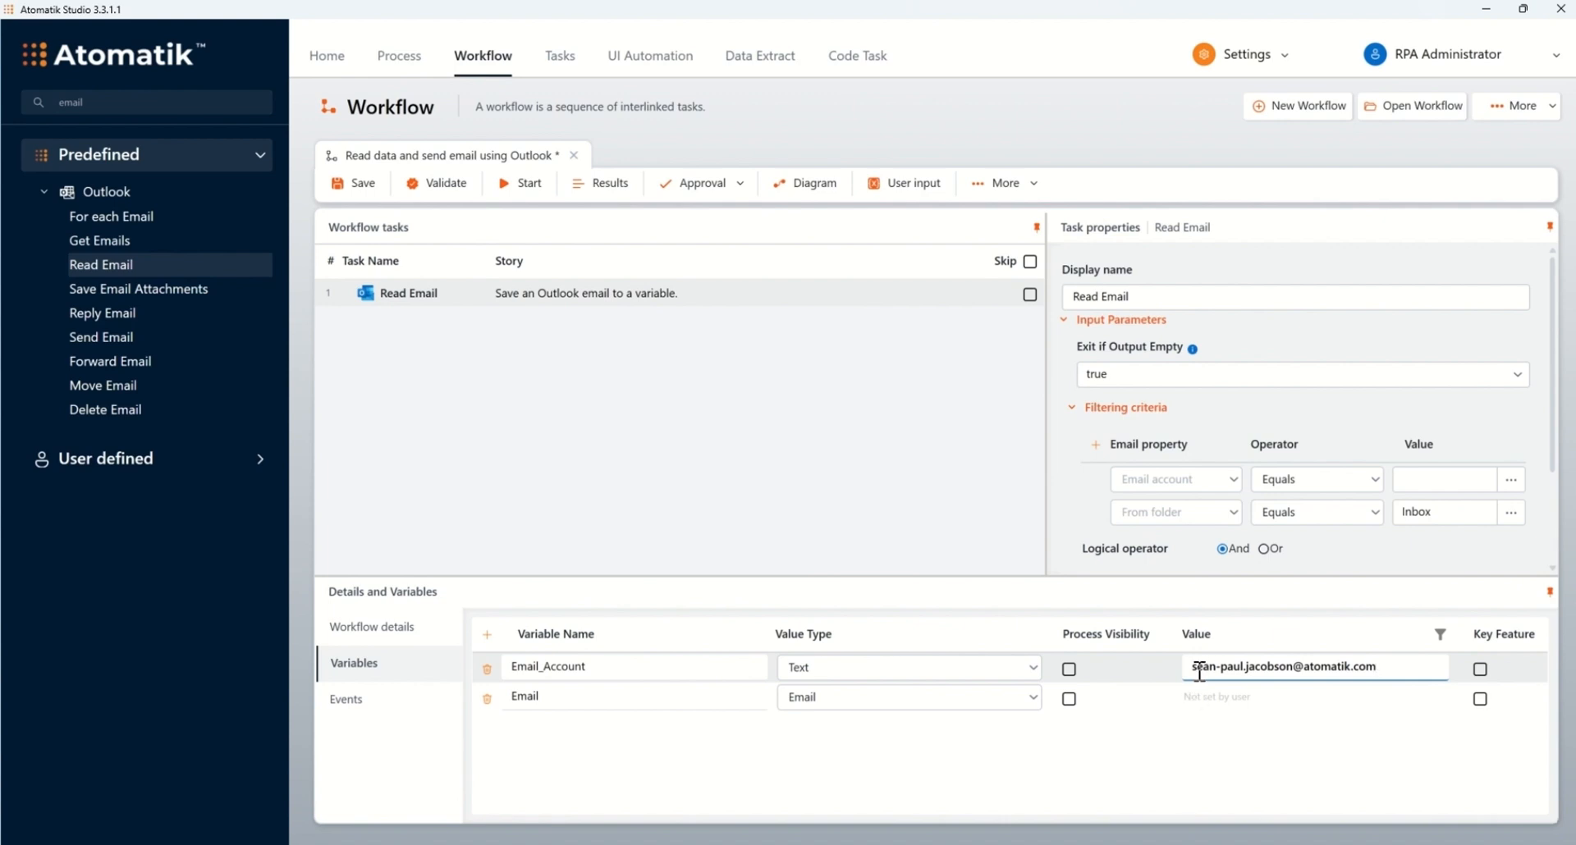
{"action": "left_click", "coordinate": [1474, 475]}
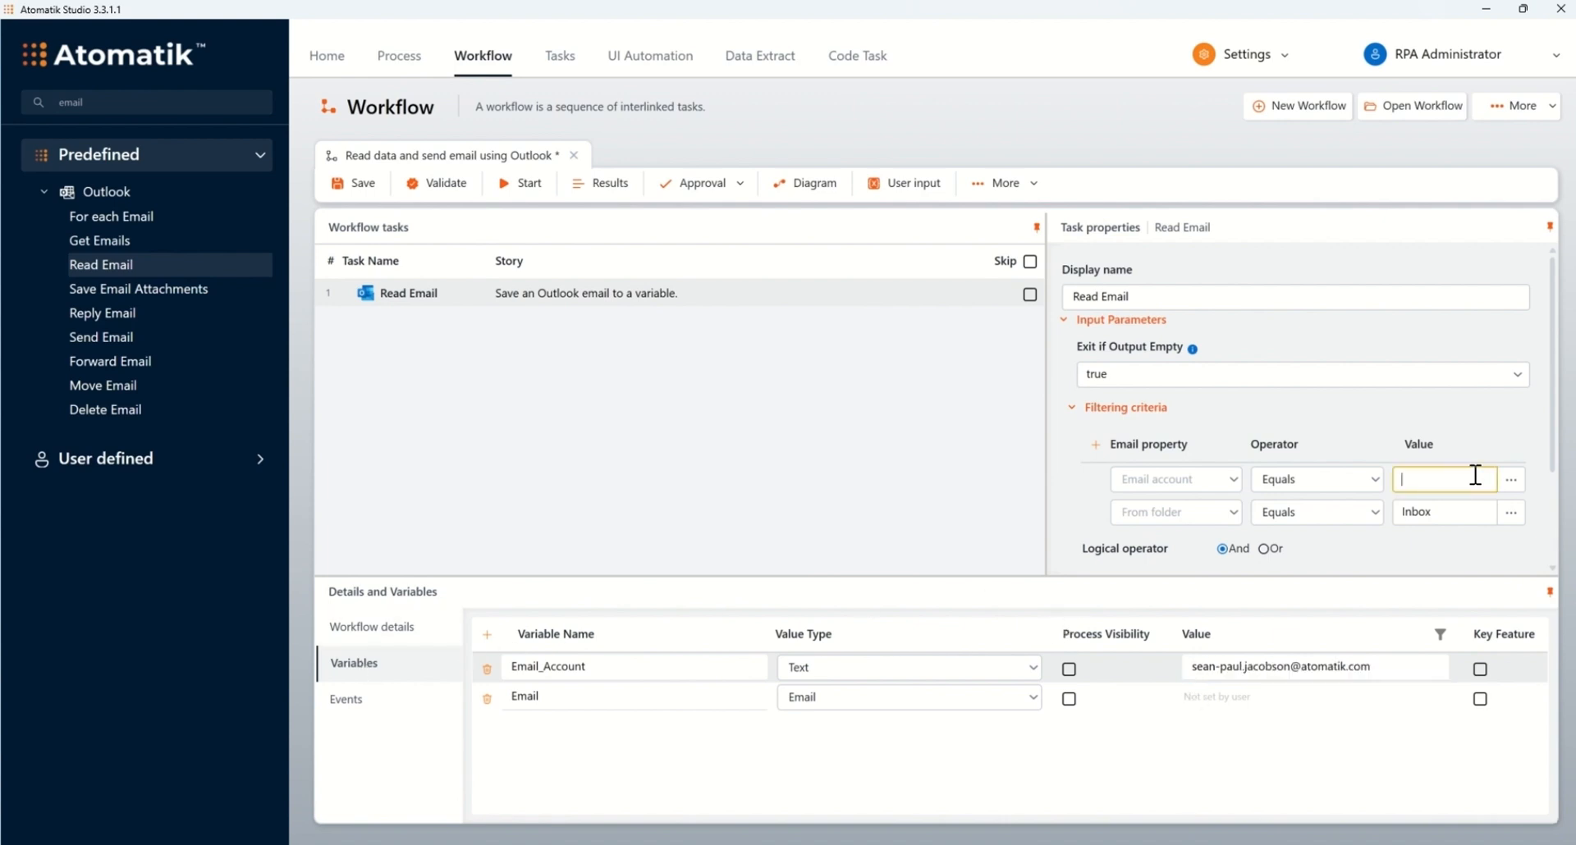
{"action": "left_click", "coordinate": [1442, 490]}
Step: Save the workflow and open the Copy File task's Template.docx in Word via File Explorer
{"action": "left_click", "coordinate": [351, 194]}
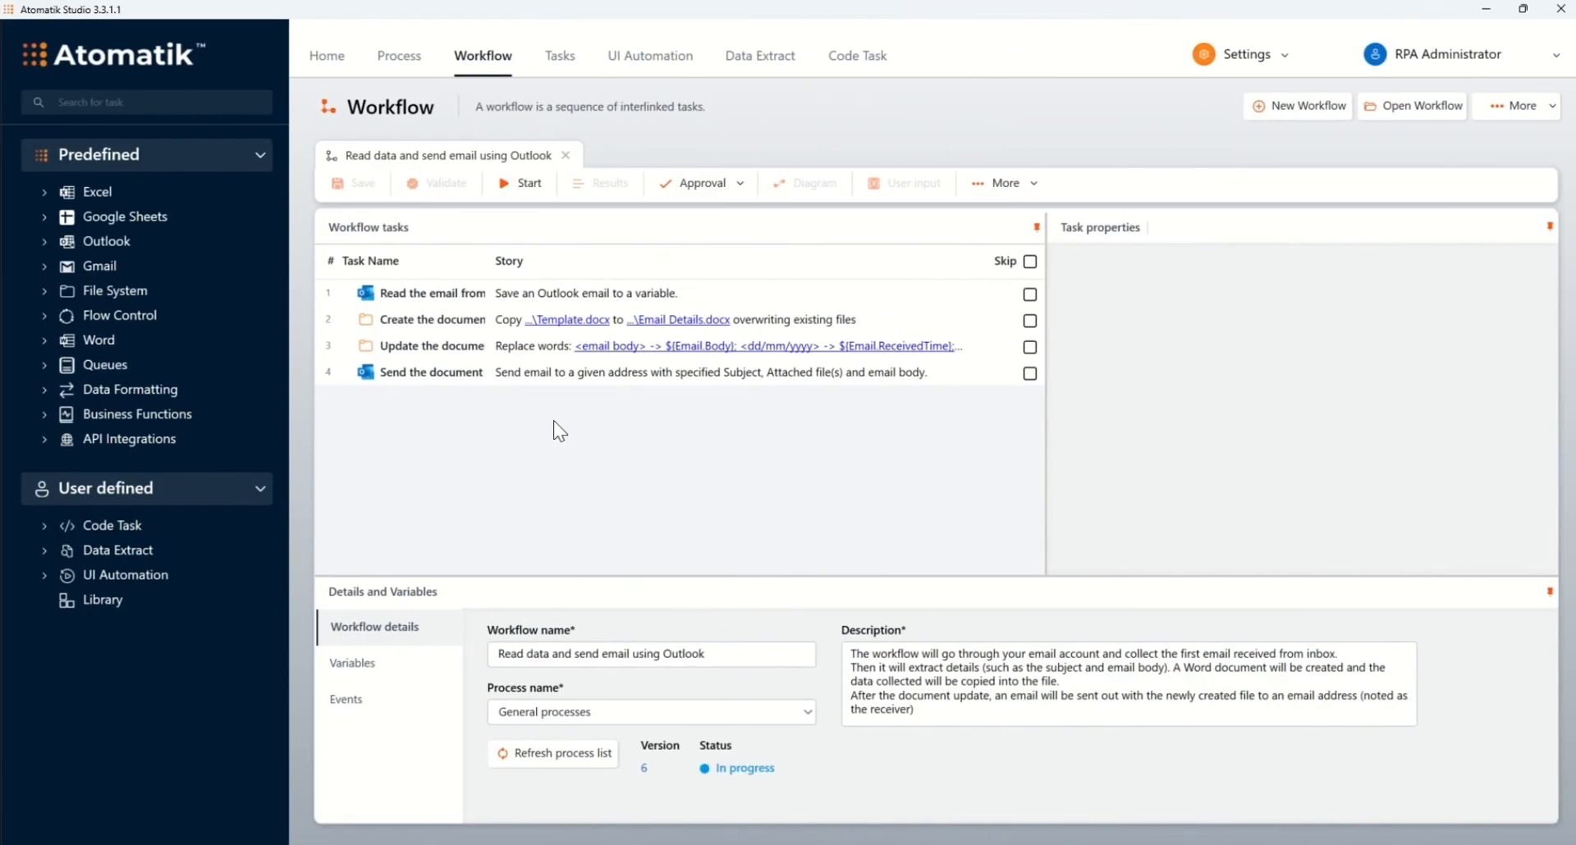
{"action": "left_click", "coordinate": [474, 321]}
{"action": "left_click_drag", "start_coordinate": [1474, 376], "coordinate": [780, 420]}
{"action": "key", "text": "ctrl+c"}
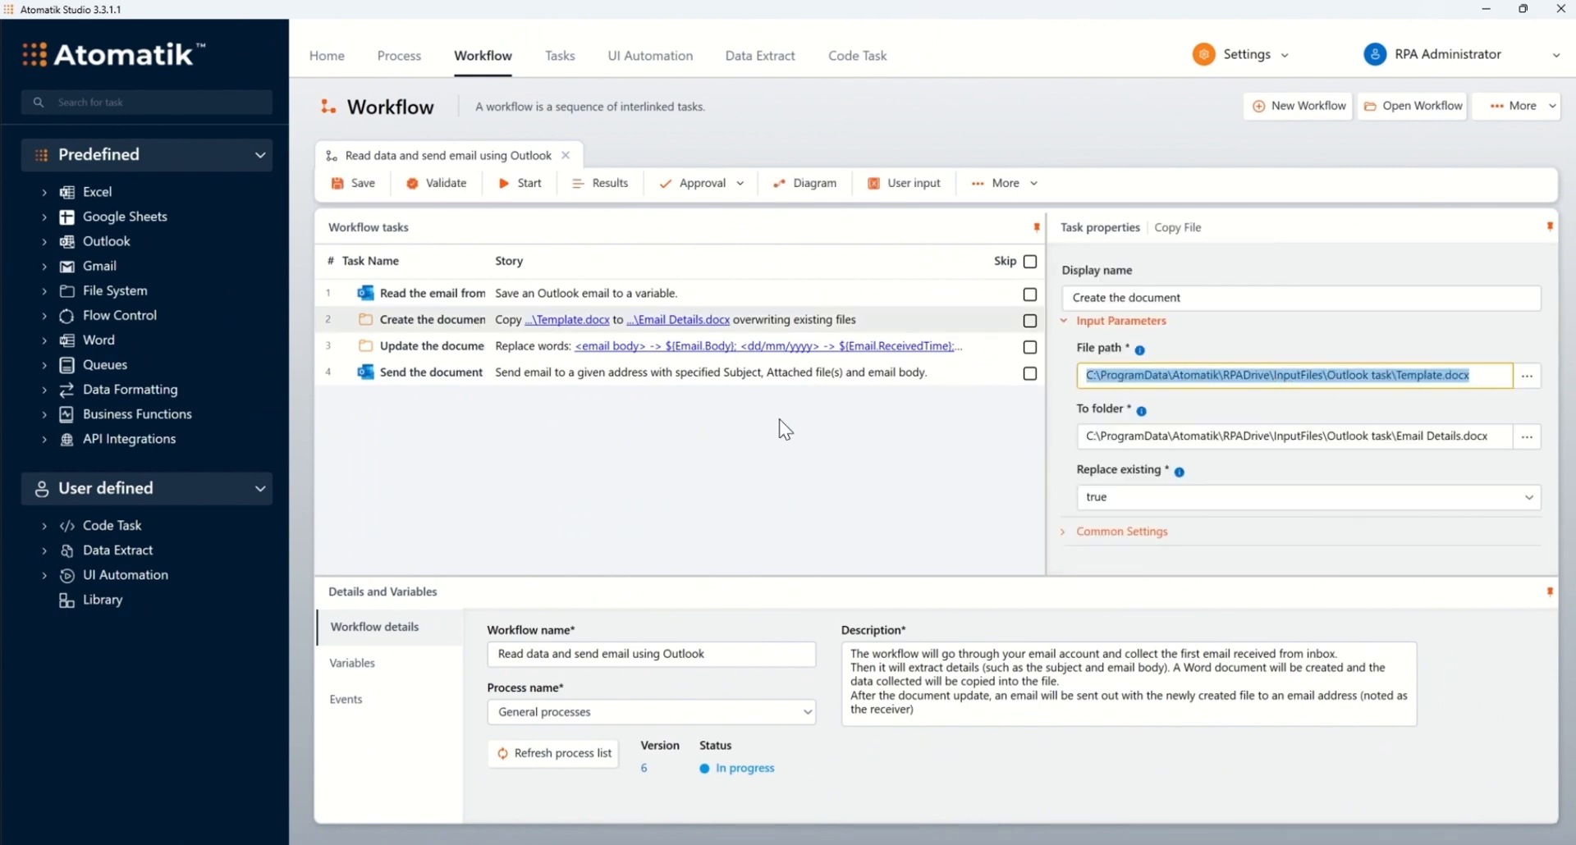
{"action": "key", "text": "super+e"}
{"action": "left_click", "coordinate": [623, 246]}
{"action": "key", "text": "ctrl+v"}
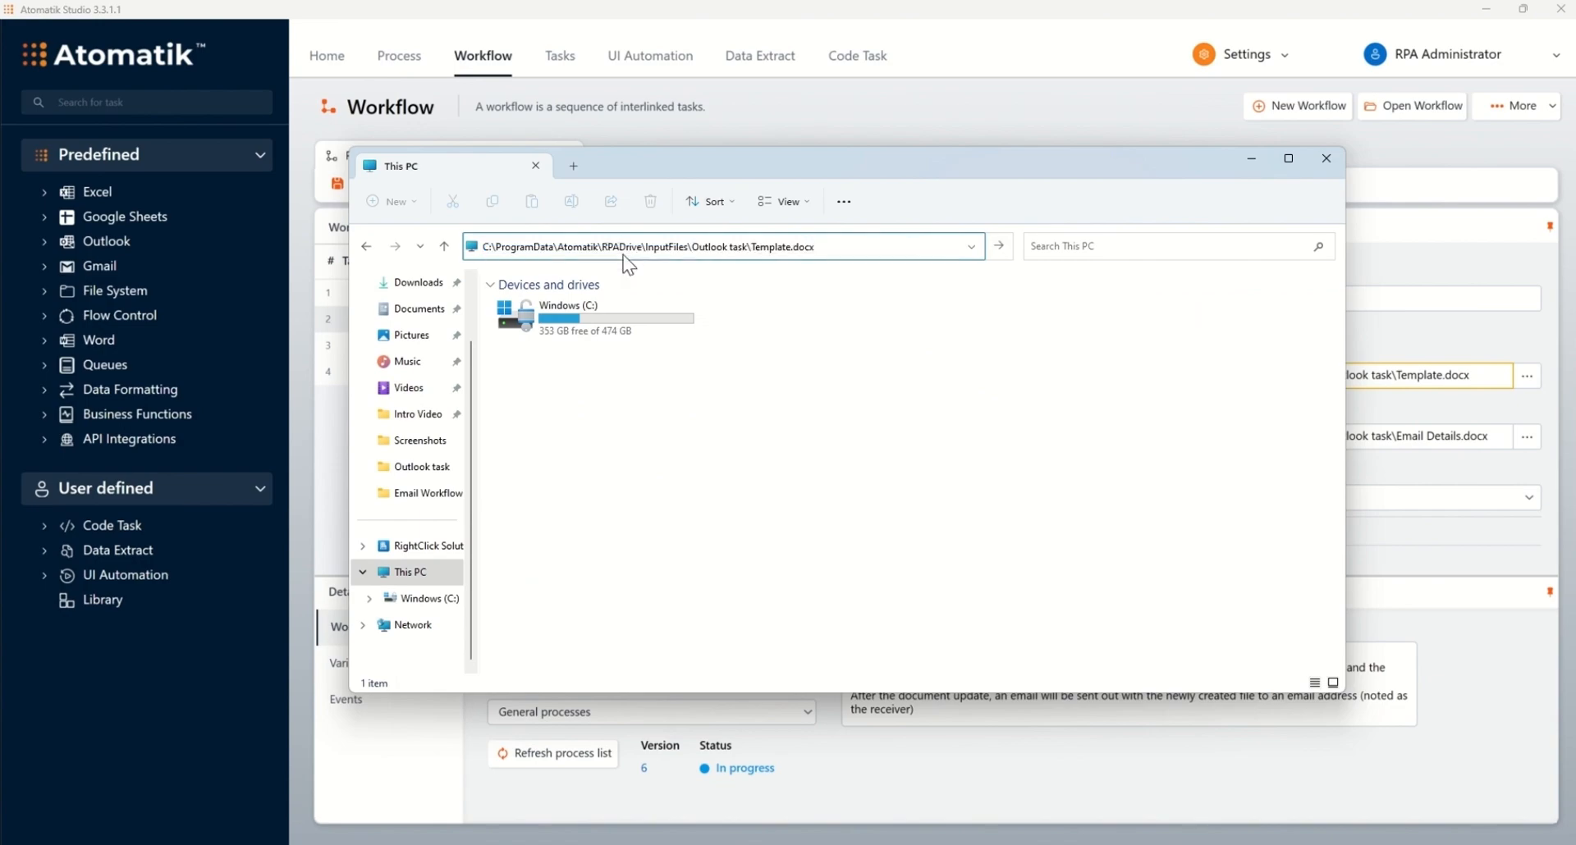
{"action": "key", "text": "Return"}
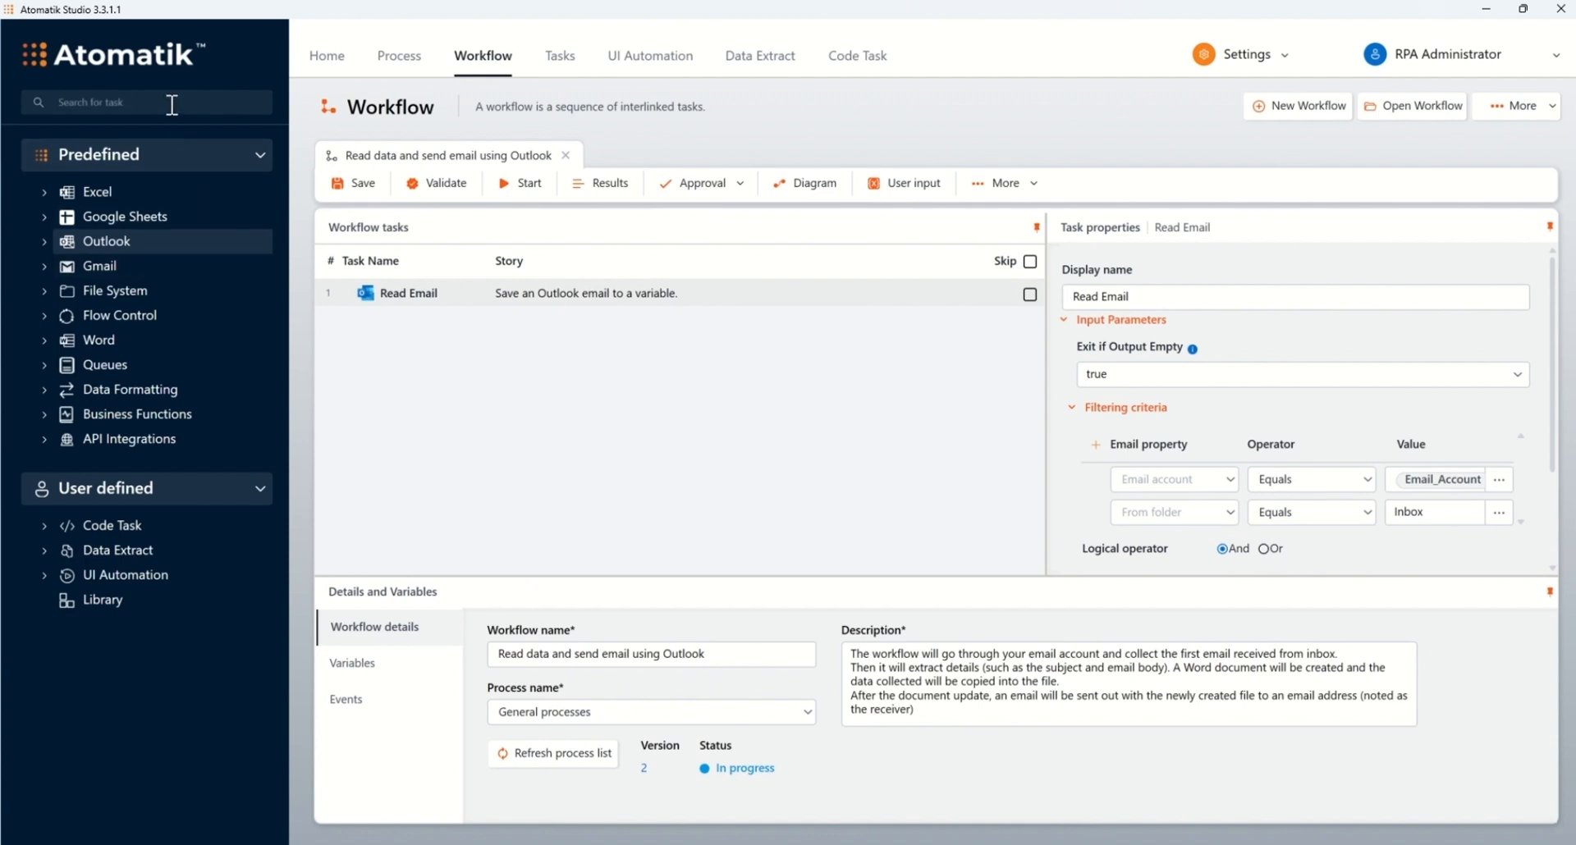
Step: Add a Copy File task as step 2 of the workflow
{"action": "left_click", "coordinate": [171, 105]}
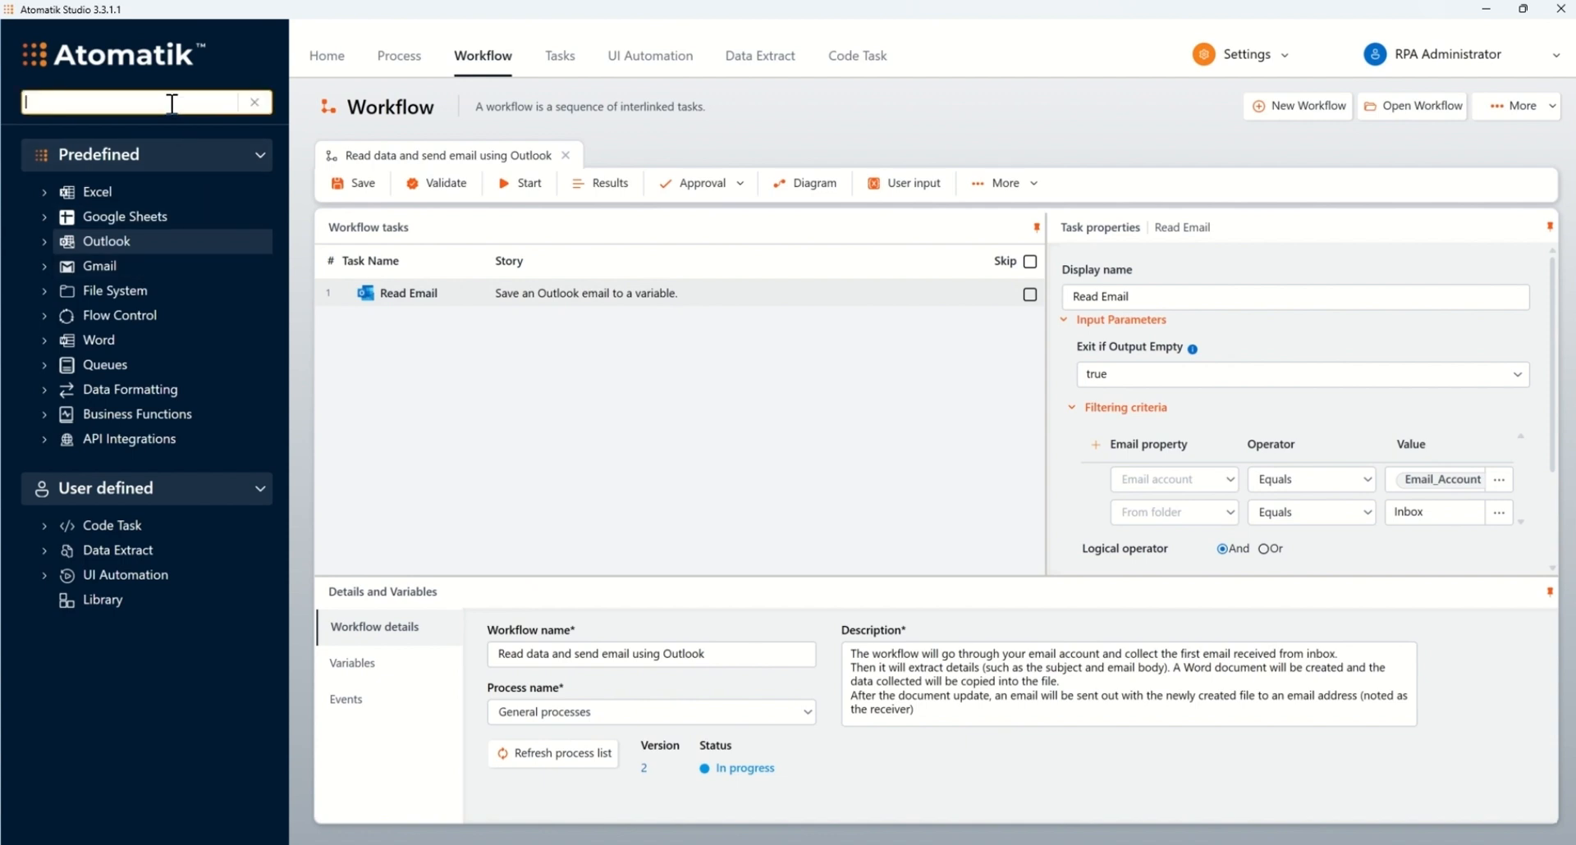
{"action": "type", "text": "copy"}
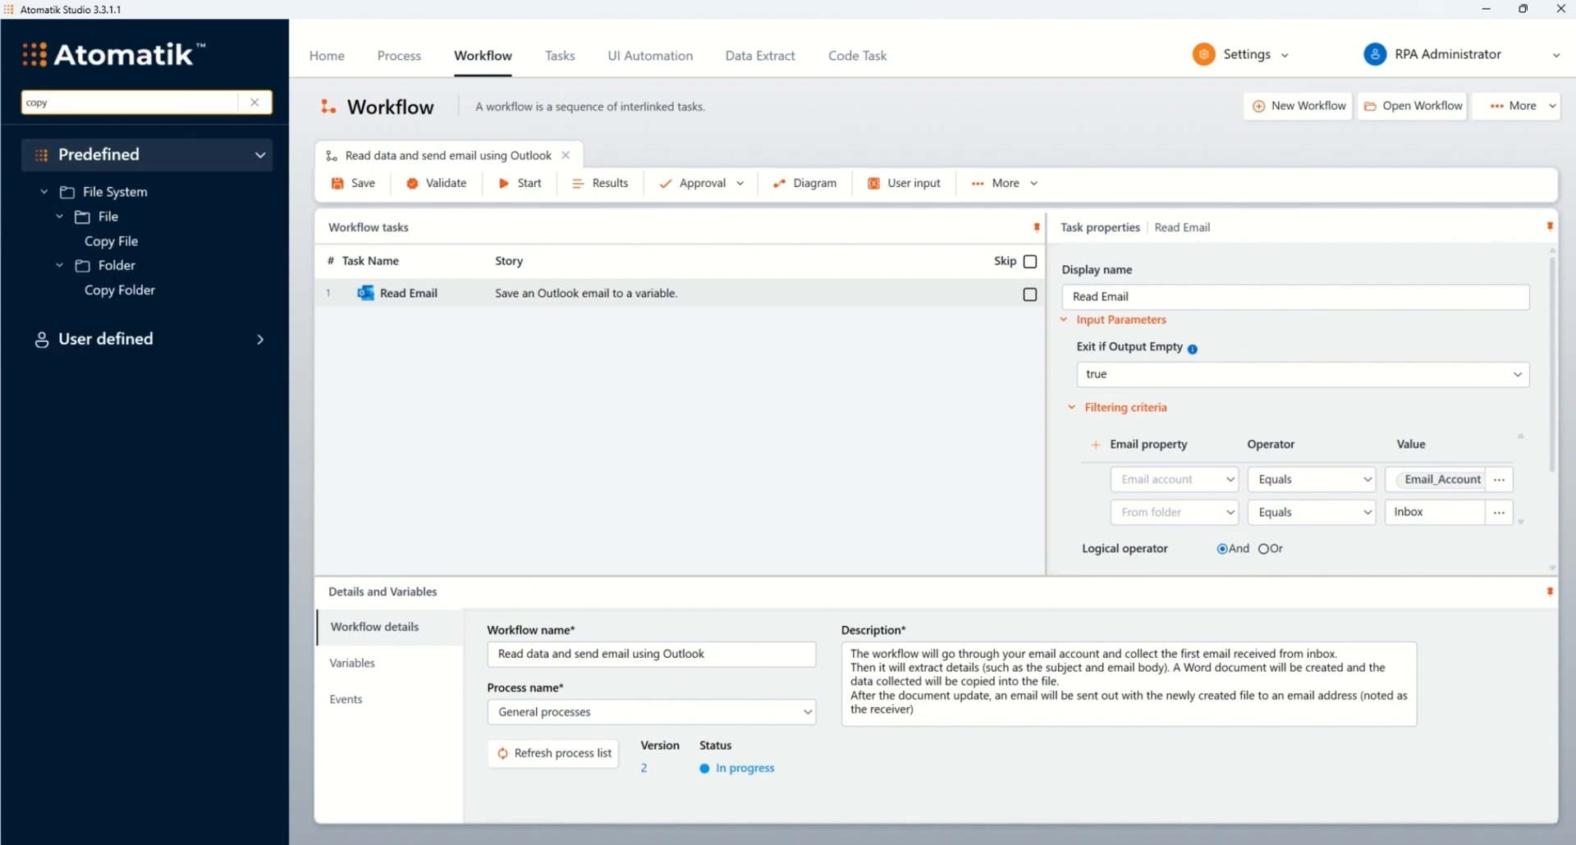
{"action": "type", "text": " file"}
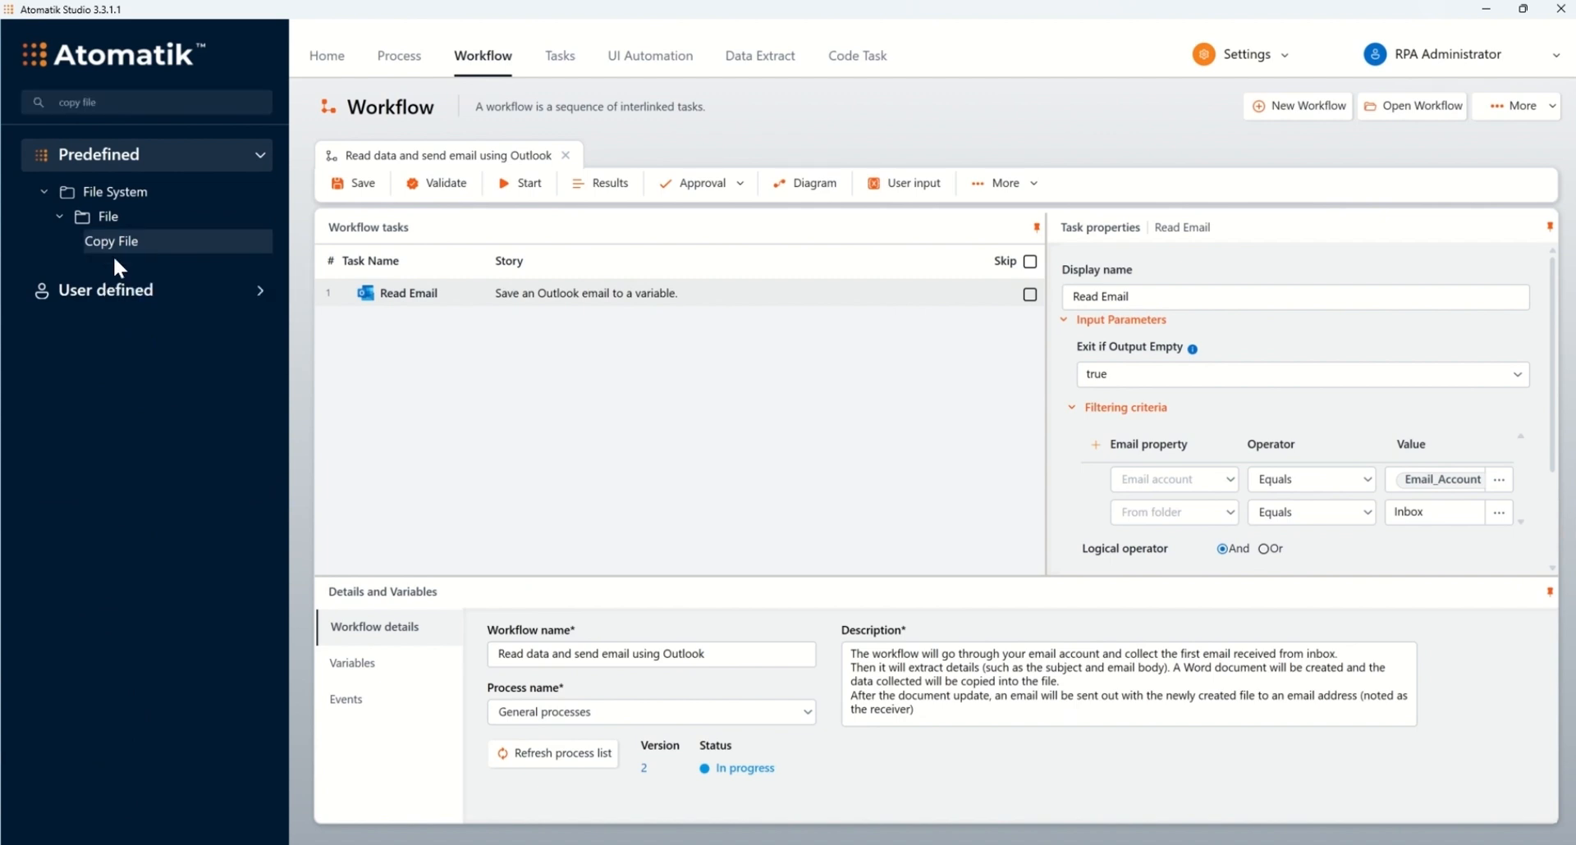
{"action": "left_click_drag", "start_coordinate": [112, 250], "coordinate": [445, 317]}
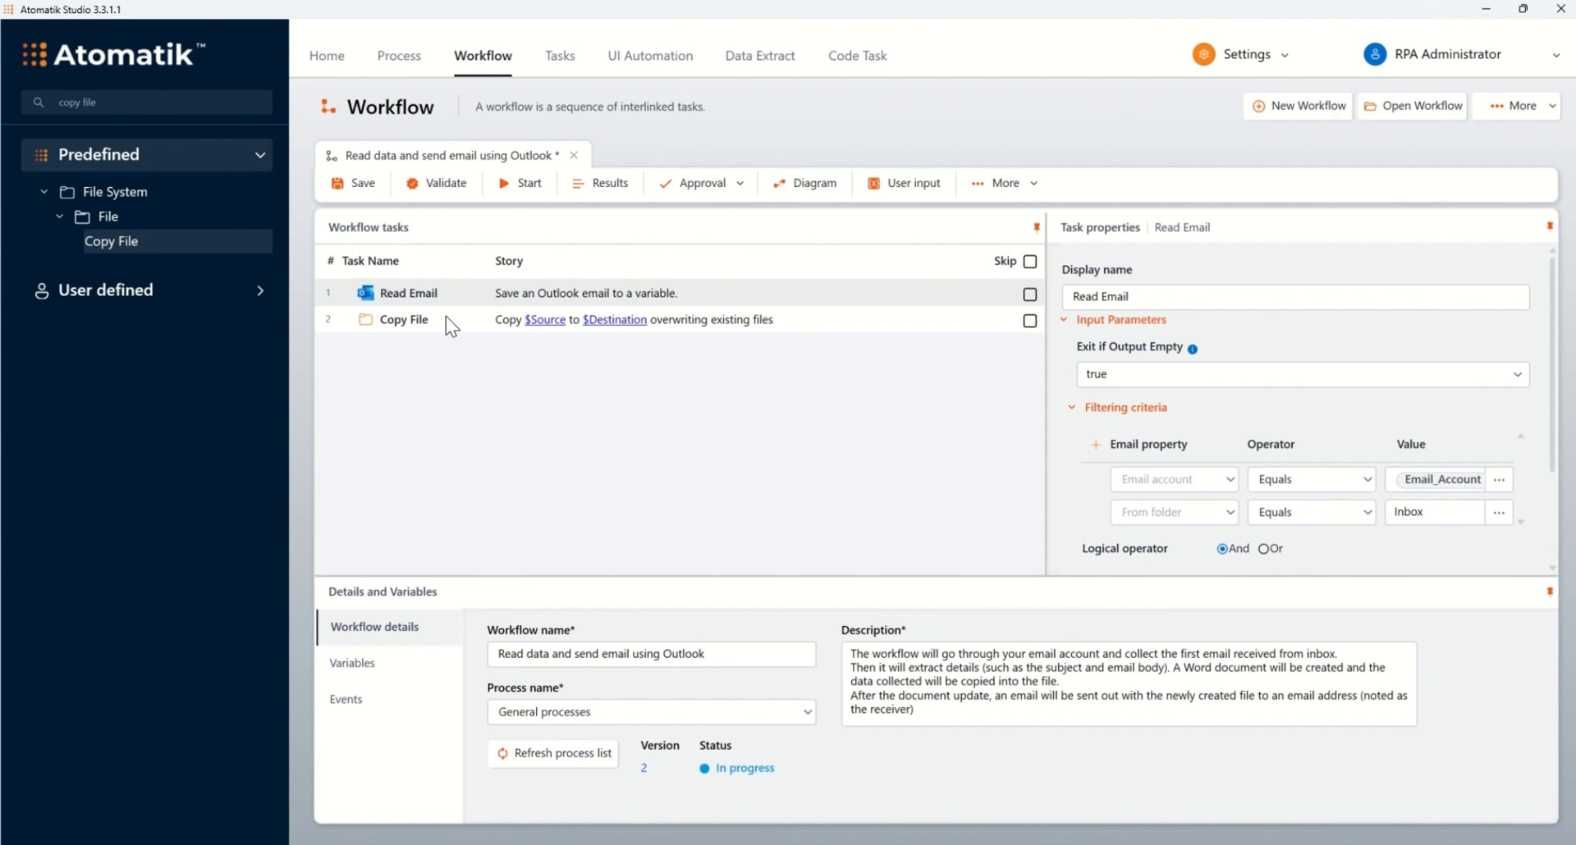
{"action": "left_click", "coordinate": [445, 319]}
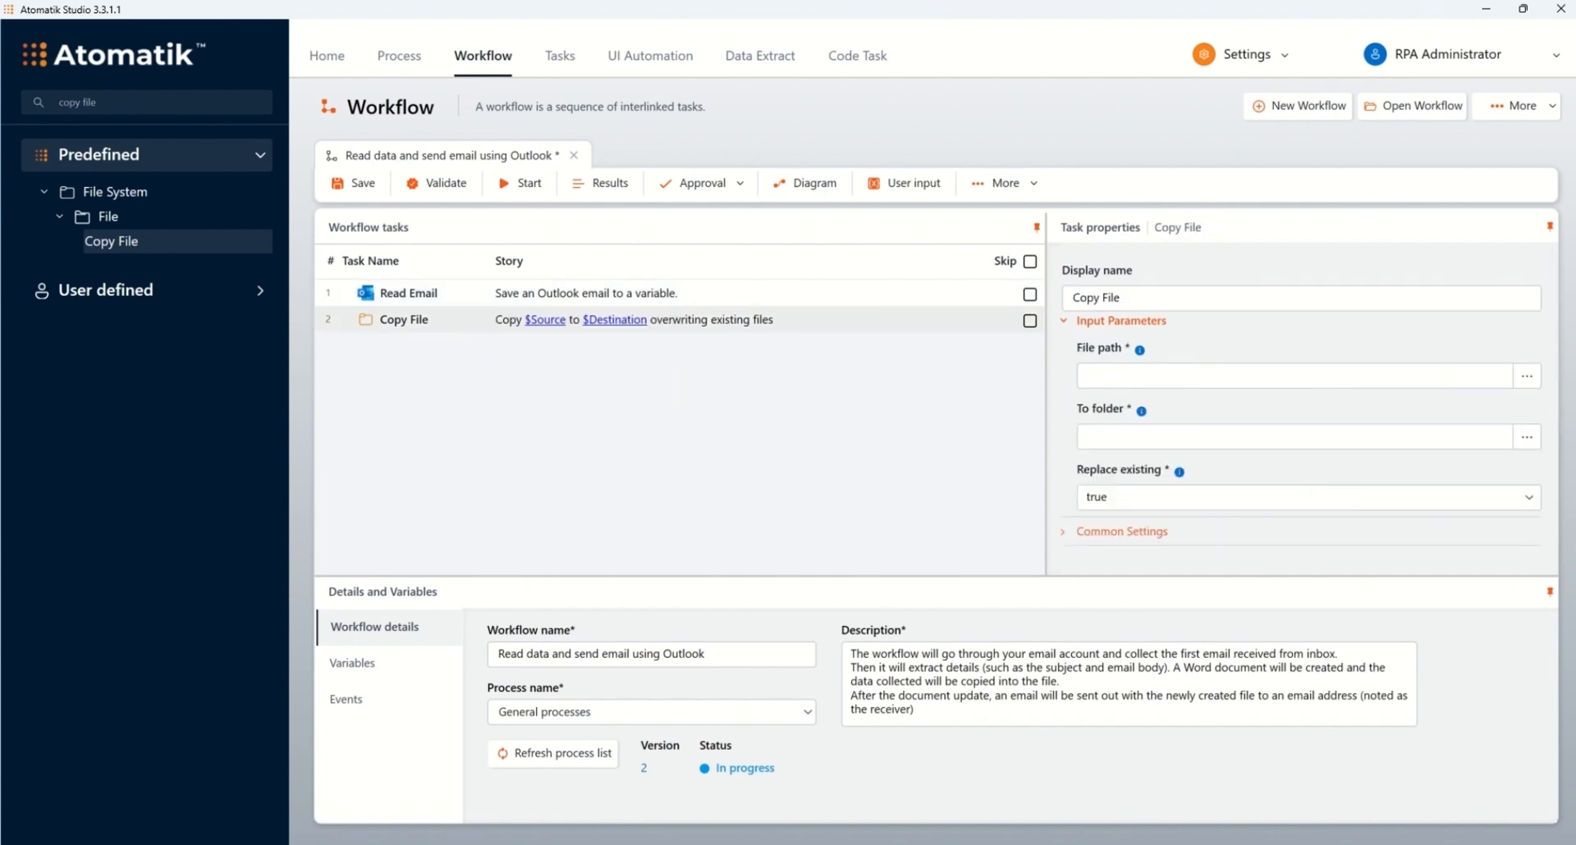
Step: Set the Copy File source to Template.docx's path copied from the Outlook task folder
{"action": "left_click", "coordinate": [706, 844]}
{"action": "left_click", "coordinate": [561, 332]}
{"action": "right_click", "coordinate": [553, 333]}
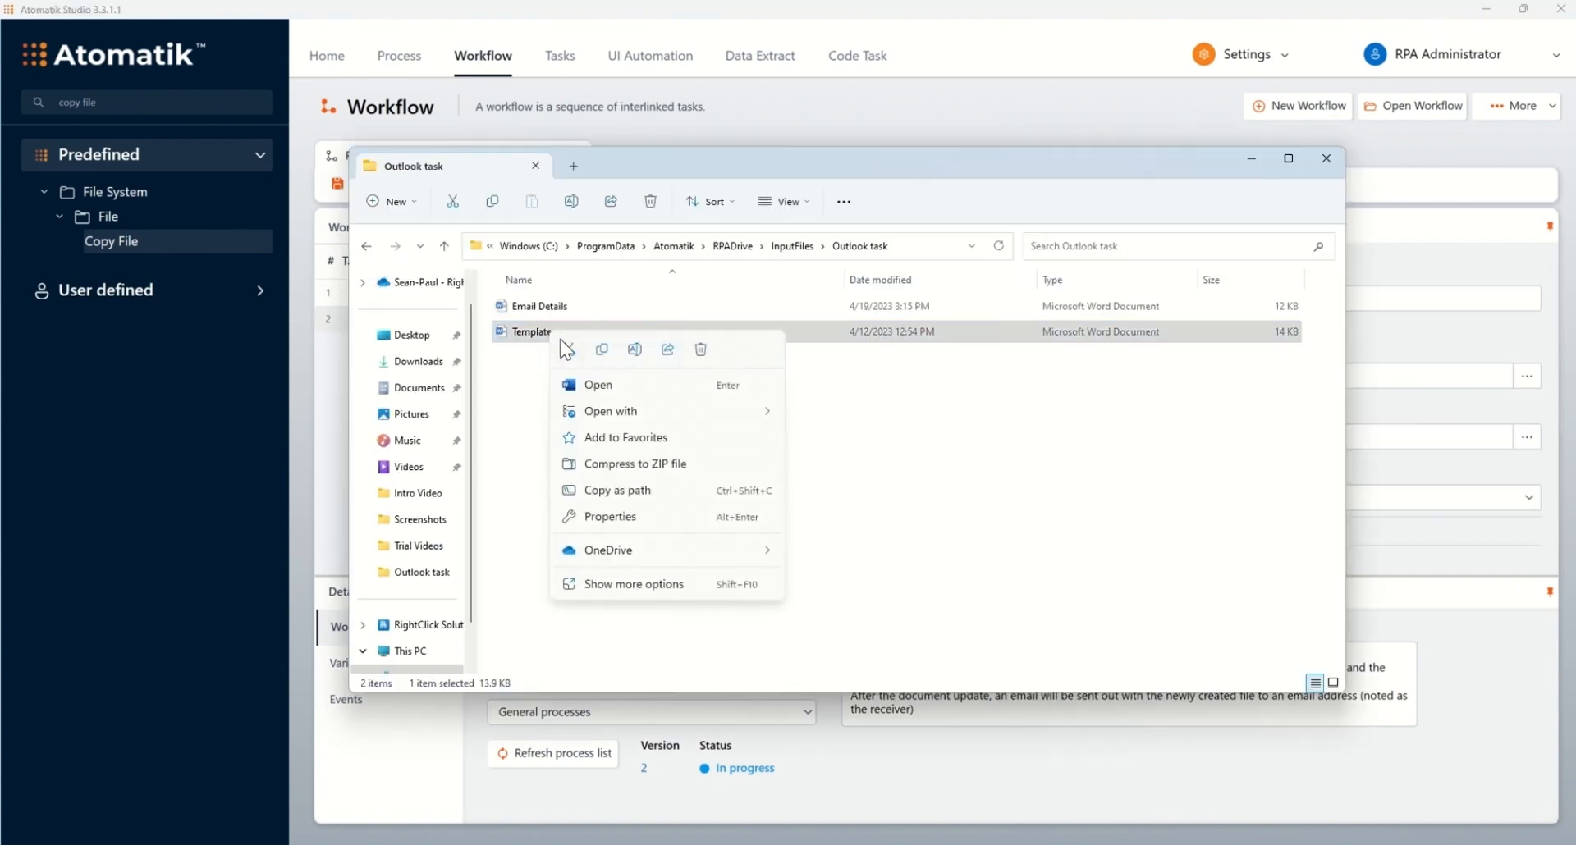
{"action": "left_click", "coordinate": [644, 494]}
{"action": "left_click", "coordinate": [1023, 107]}
{"action": "left_click", "coordinate": [1144, 375]}
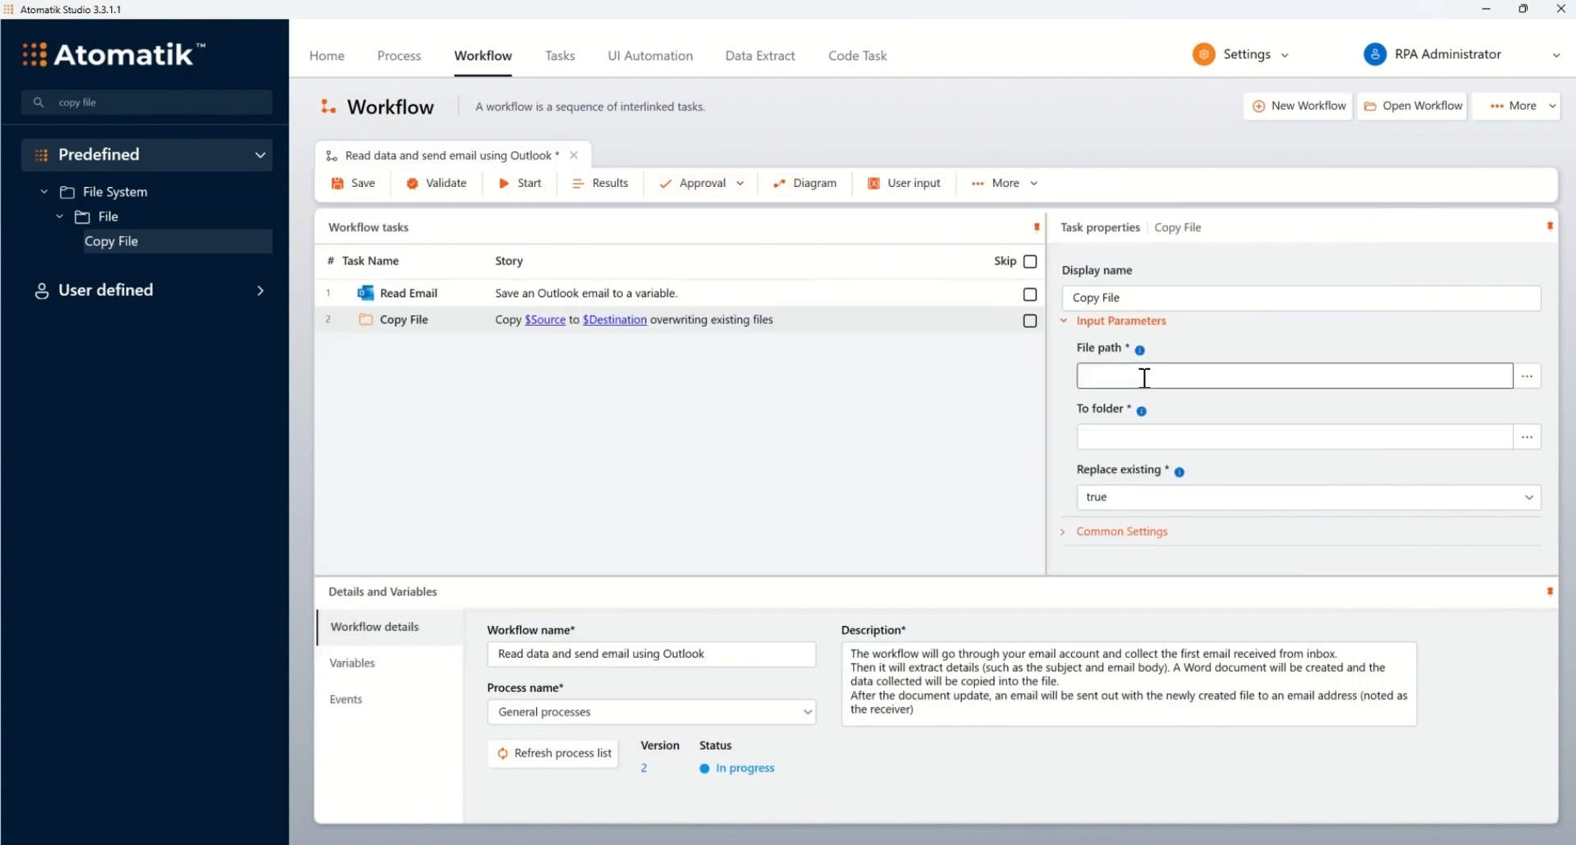
{"action": "right_click", "coordinate": [1147, 379]}
{"action": "left_click", "coordinate": [1216, 562]}
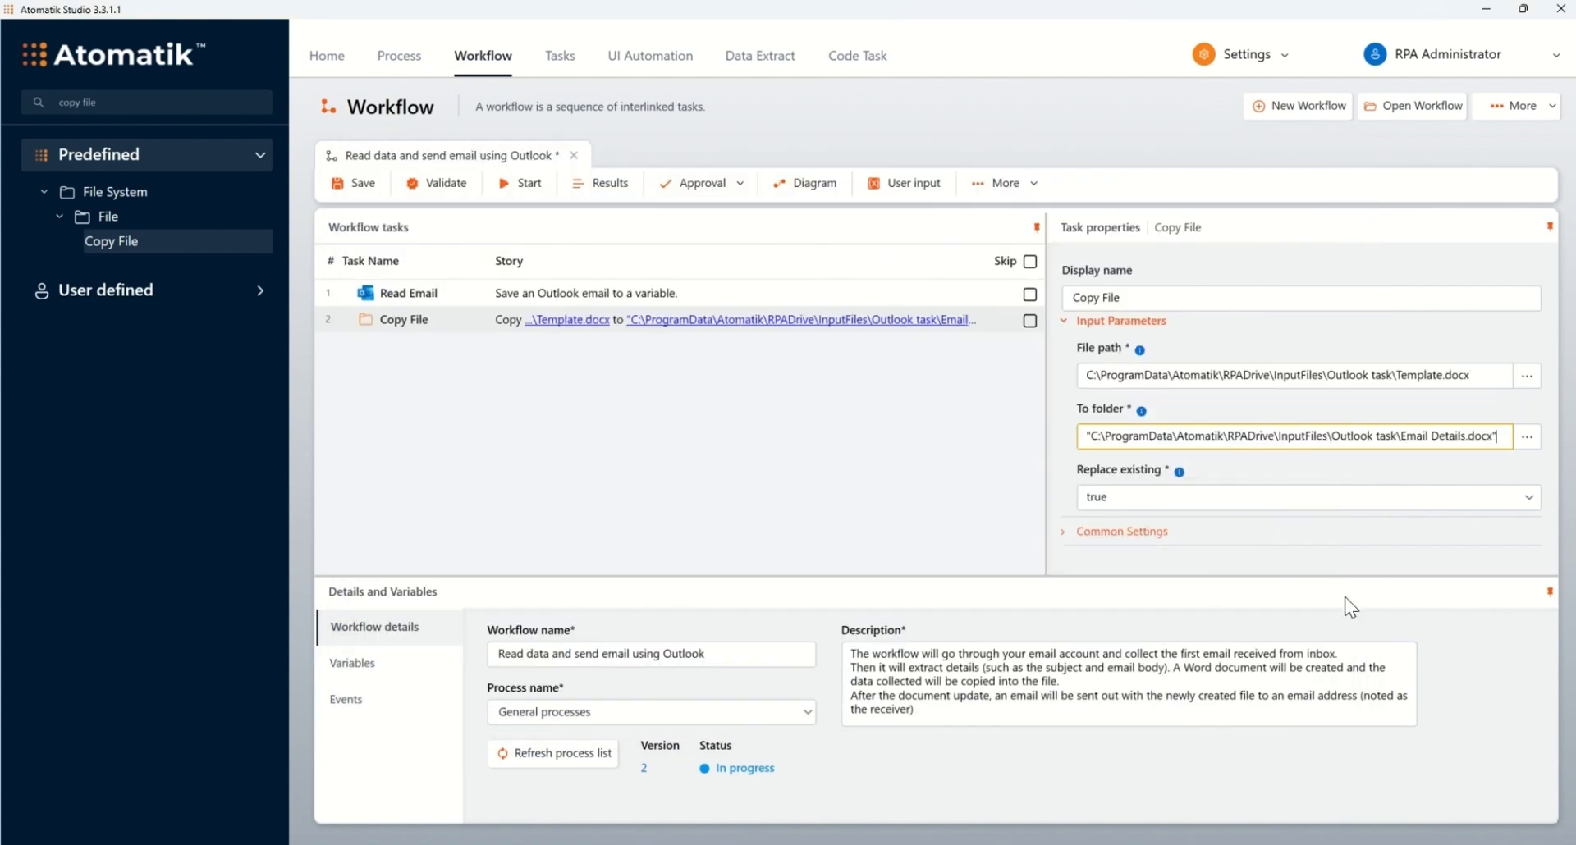
{"action": "key", "text": "BackSpace"}
{"action": "key", "text": "BackSpace"}
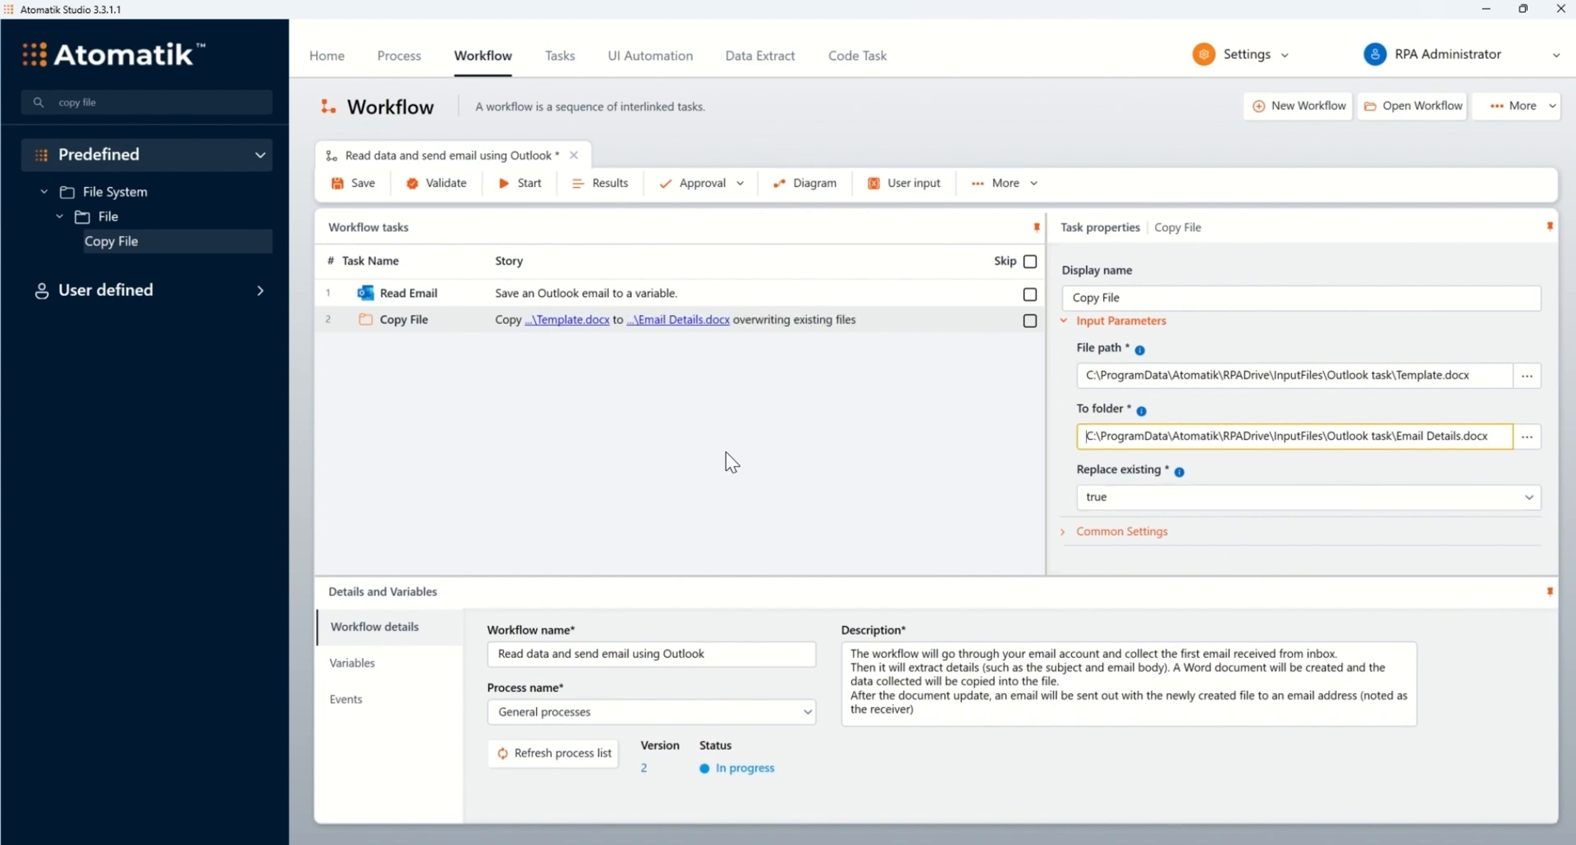
Step: Add a Replace in File task as the third workflow step
{"action": "left_click", "coordinate": [174, 101]}
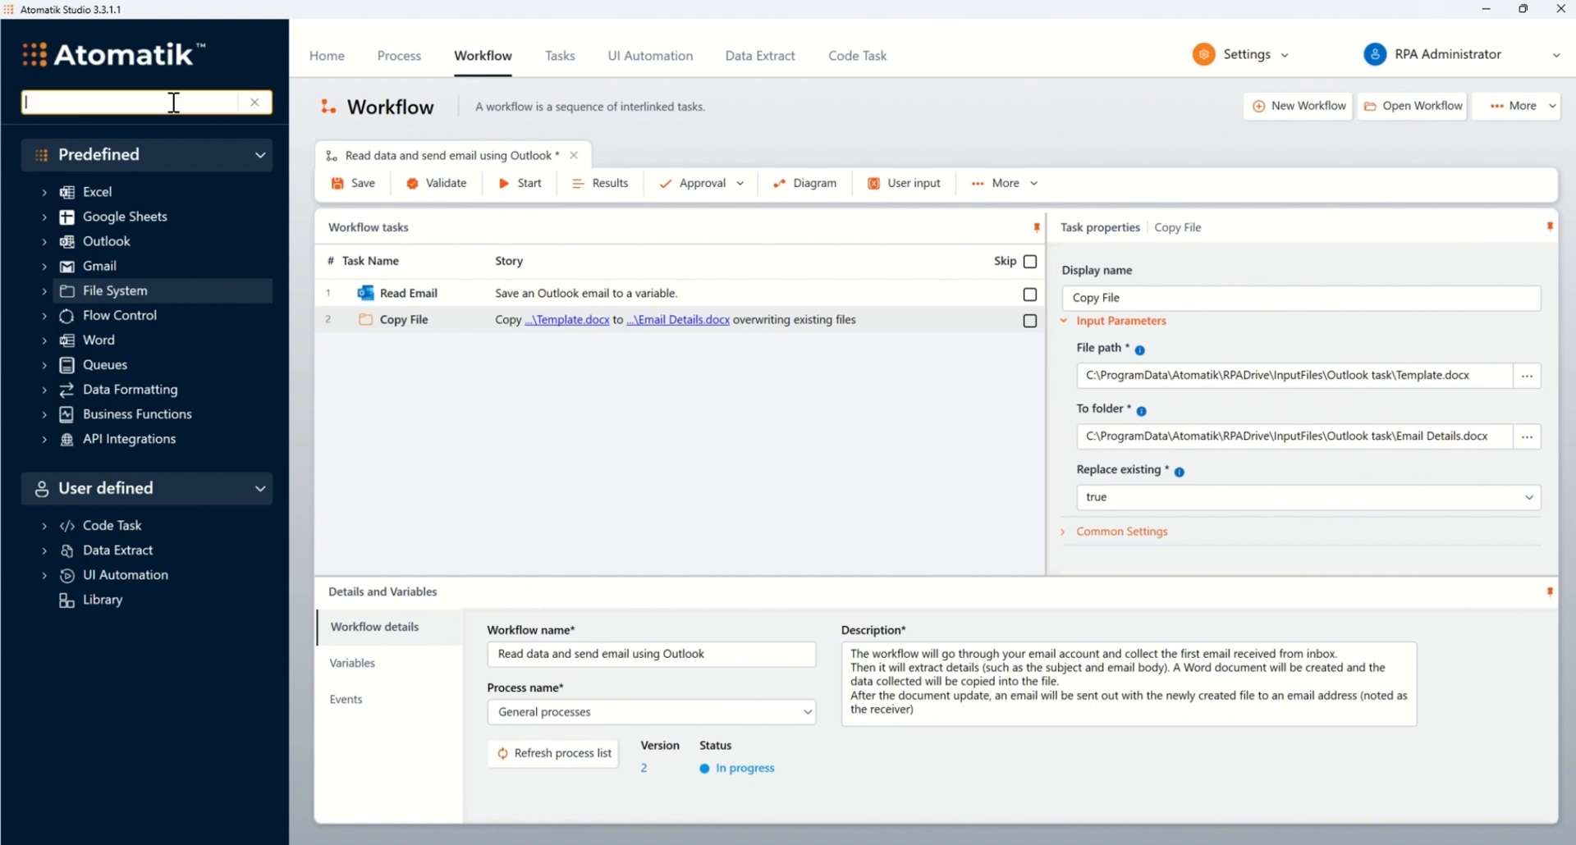
{"action": "type", "text": "replace"}
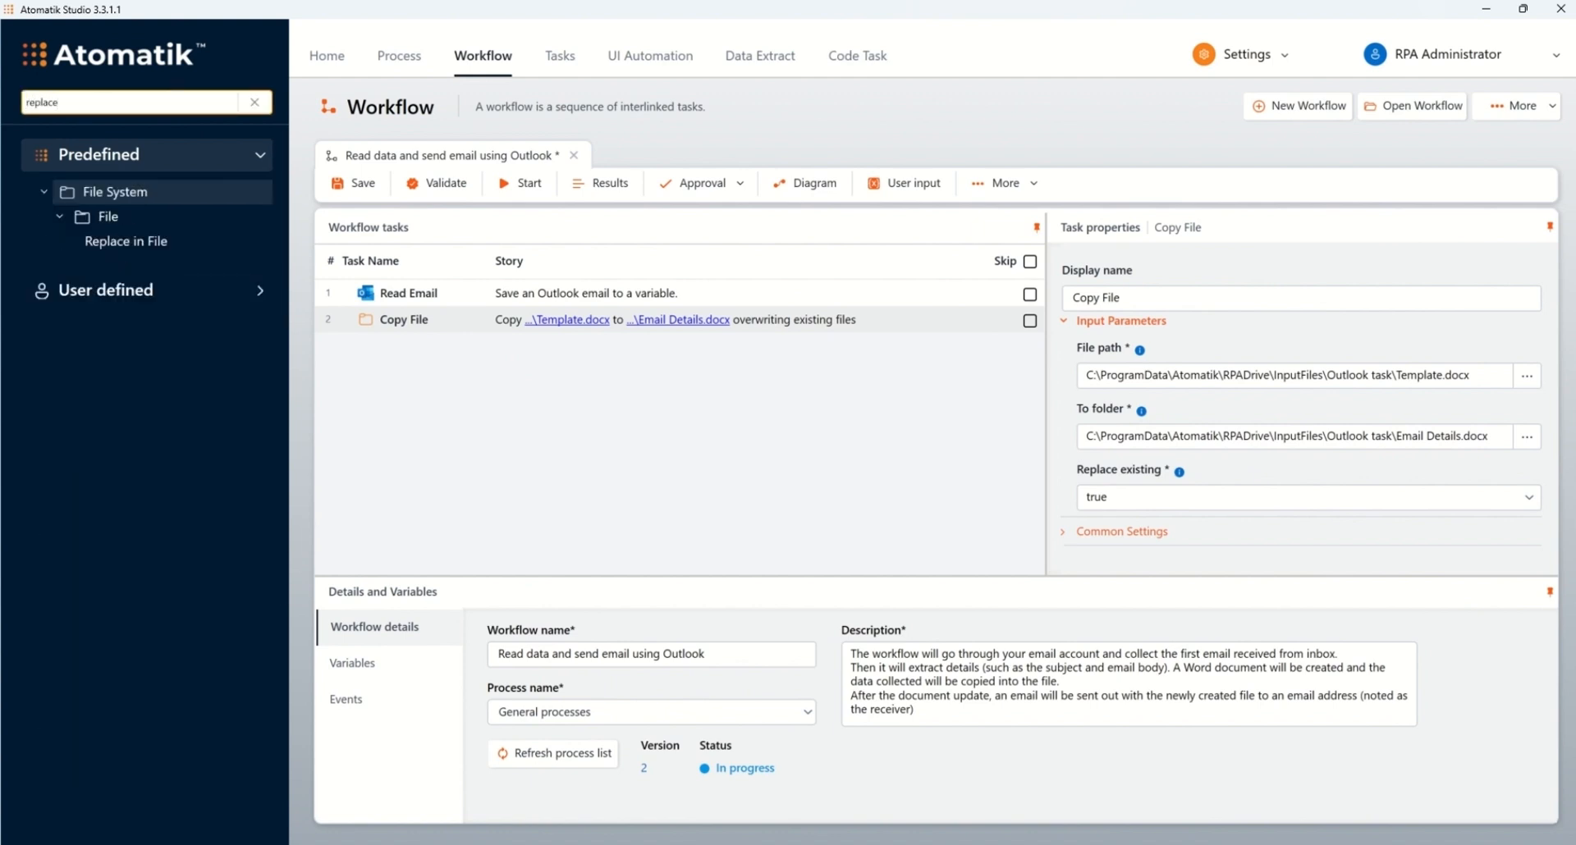
{"action": "left_click", "coordinate": [118, 243]}
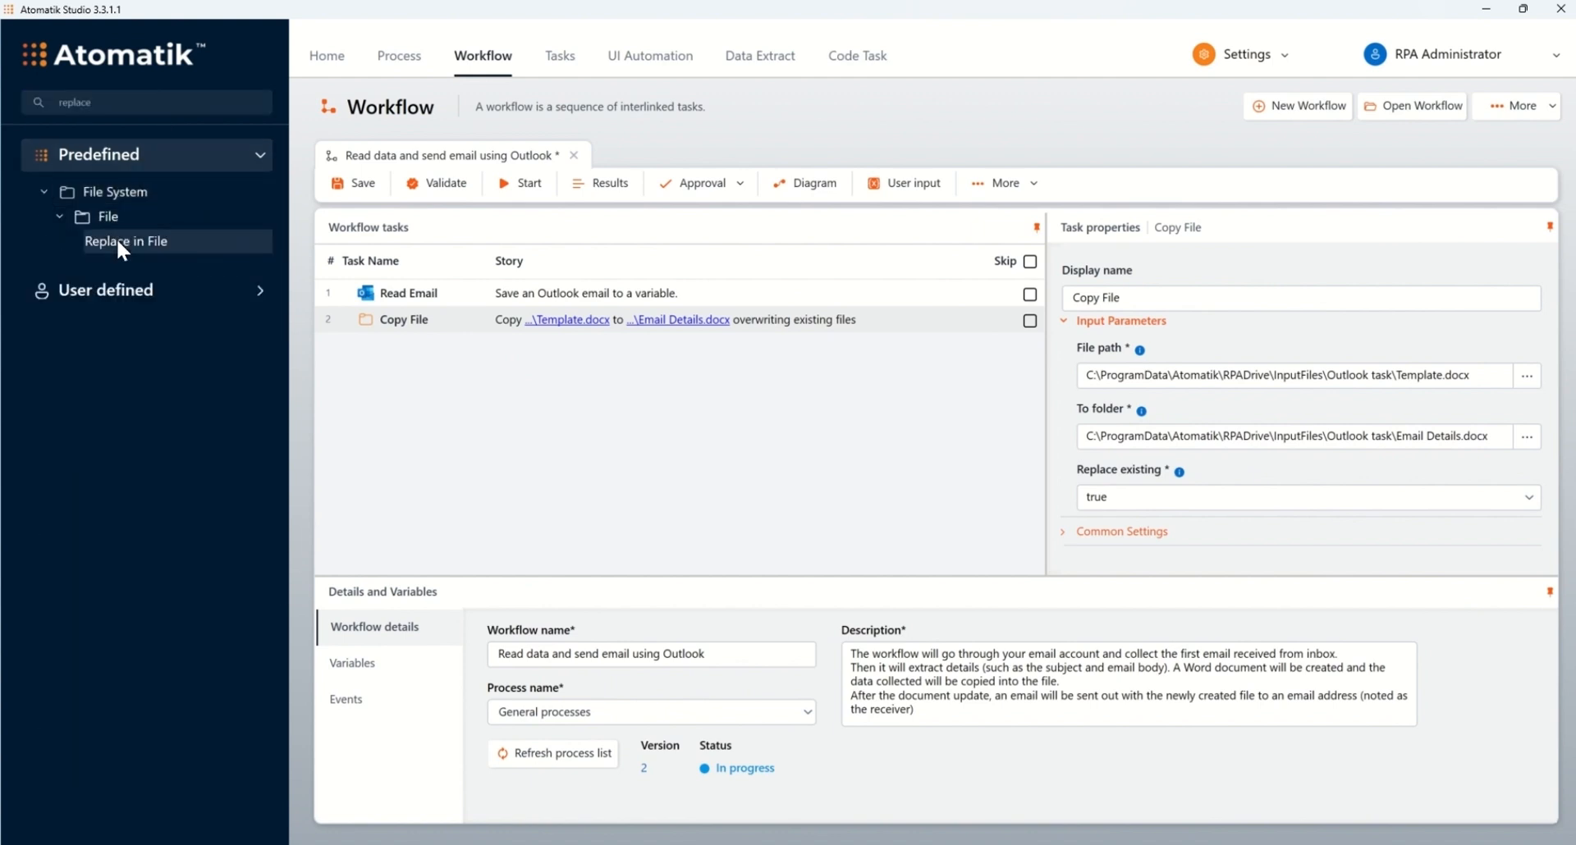
{"action": "left_click_drag", "start_coordinate": [118, 241], "coordinate": [402, 323]}
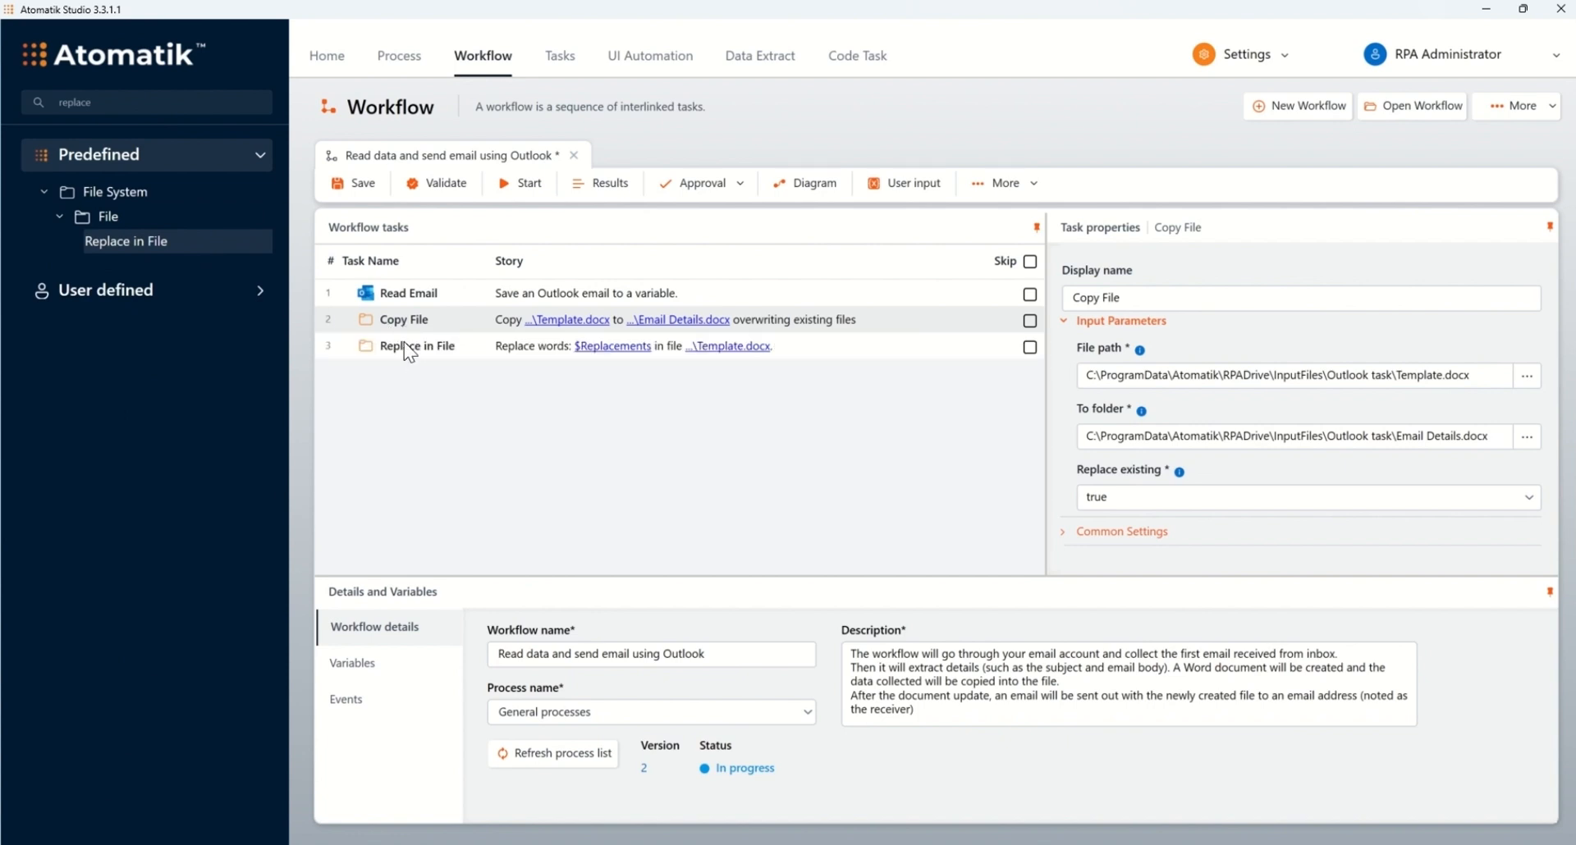
{"action": "left_click", "coordinate": [404, 345]}
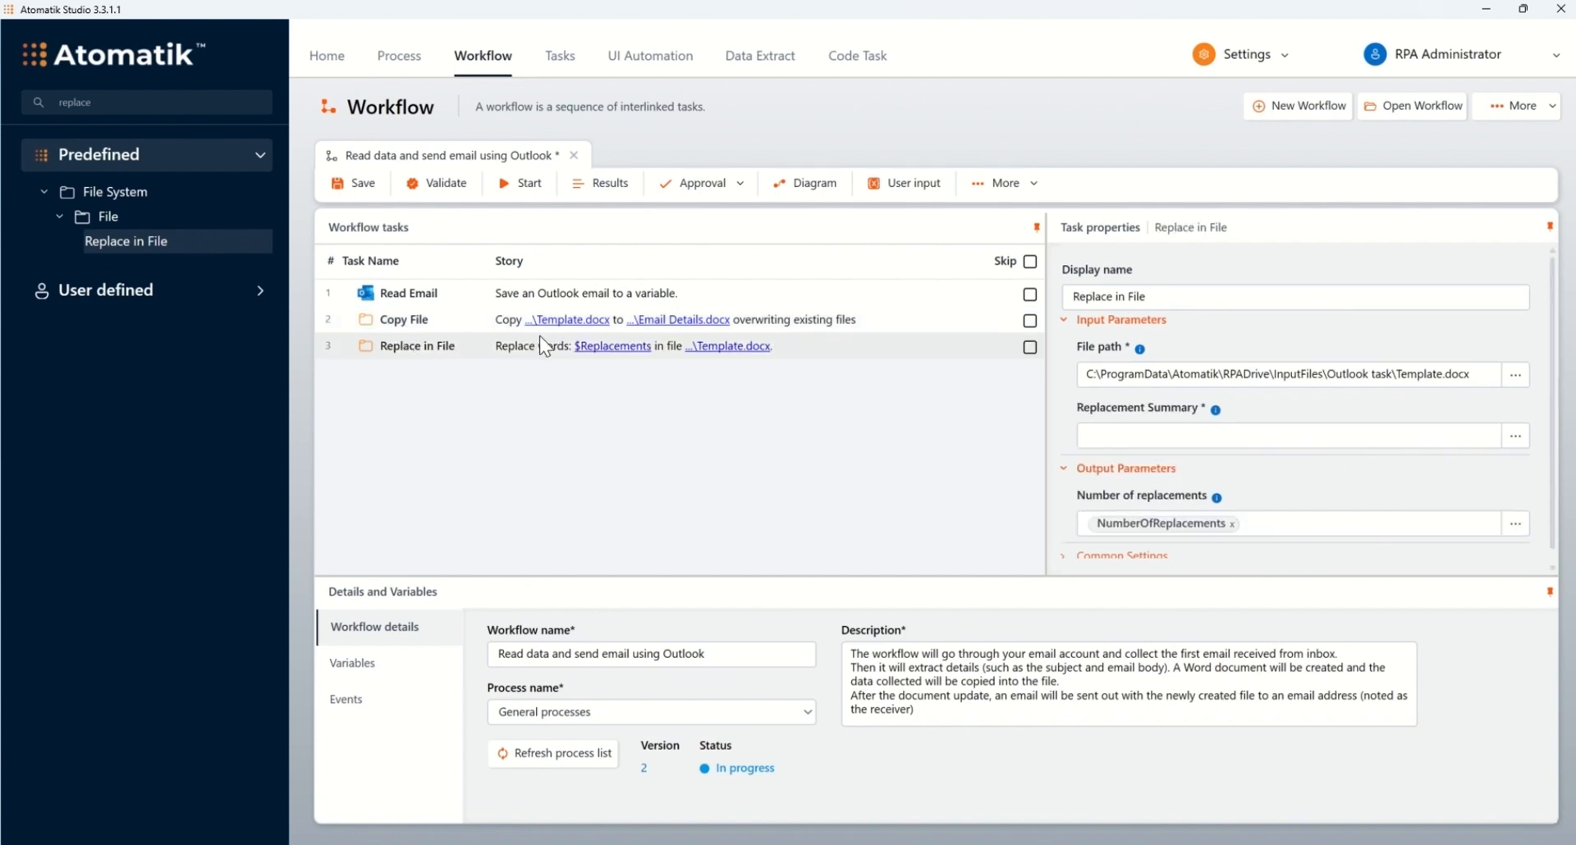
Step: Check the placeholder lines in Template.docx in Word
{"action": "left_click", "coordinate": [714, 844]}
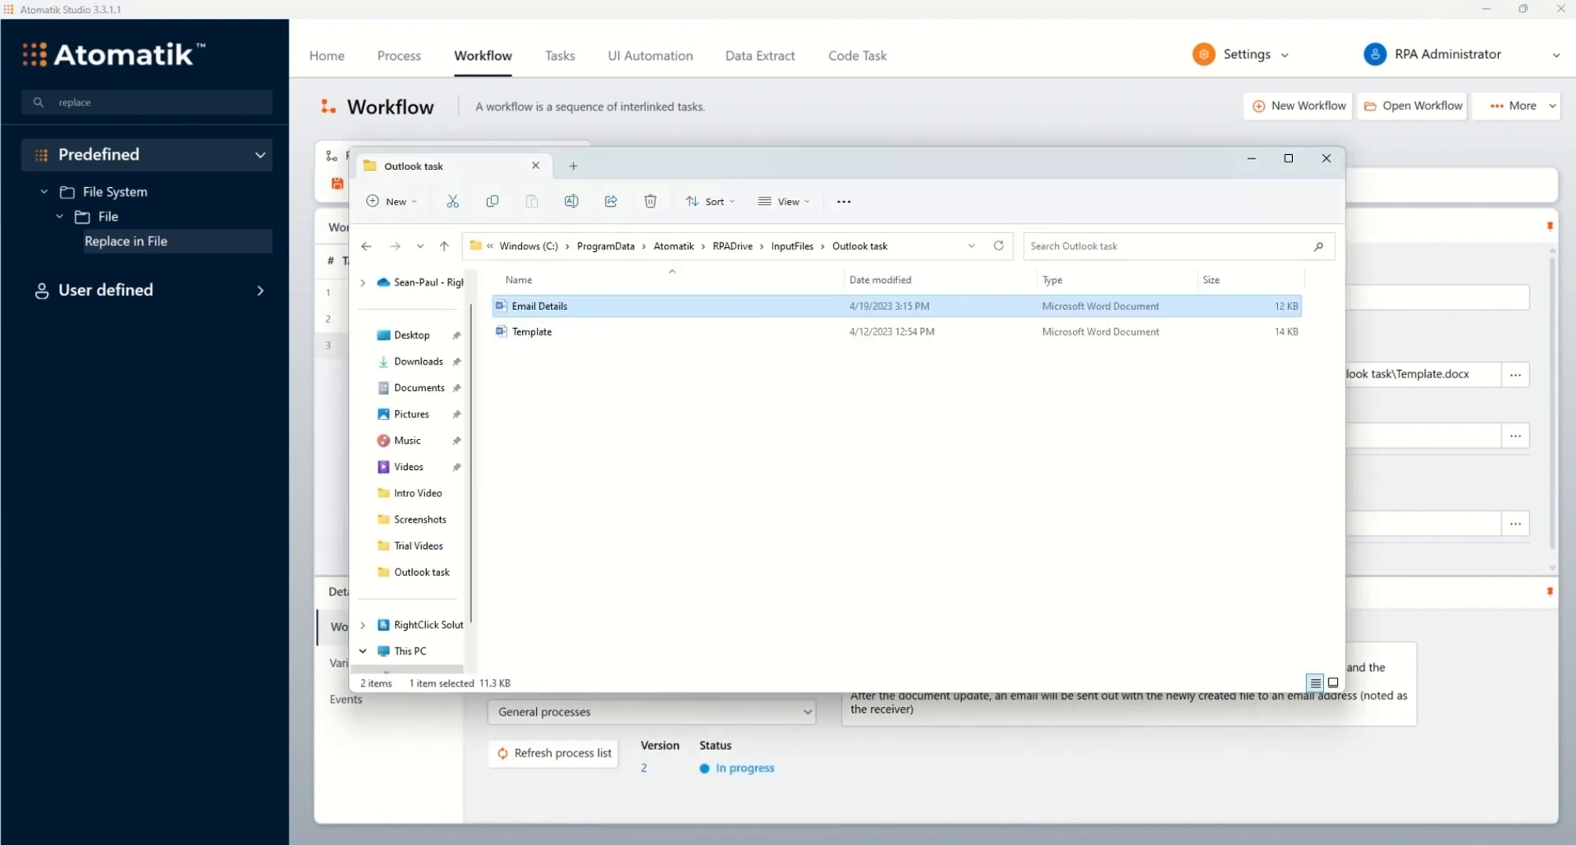
{"action": "double_click", "coordinate": [542, 334]}
{"action": "left_click_drag", "start_coordinate": [649, 543], "coordinate": [731, 612]}
{"action": "left_click", "coordinate": [731, 616]}
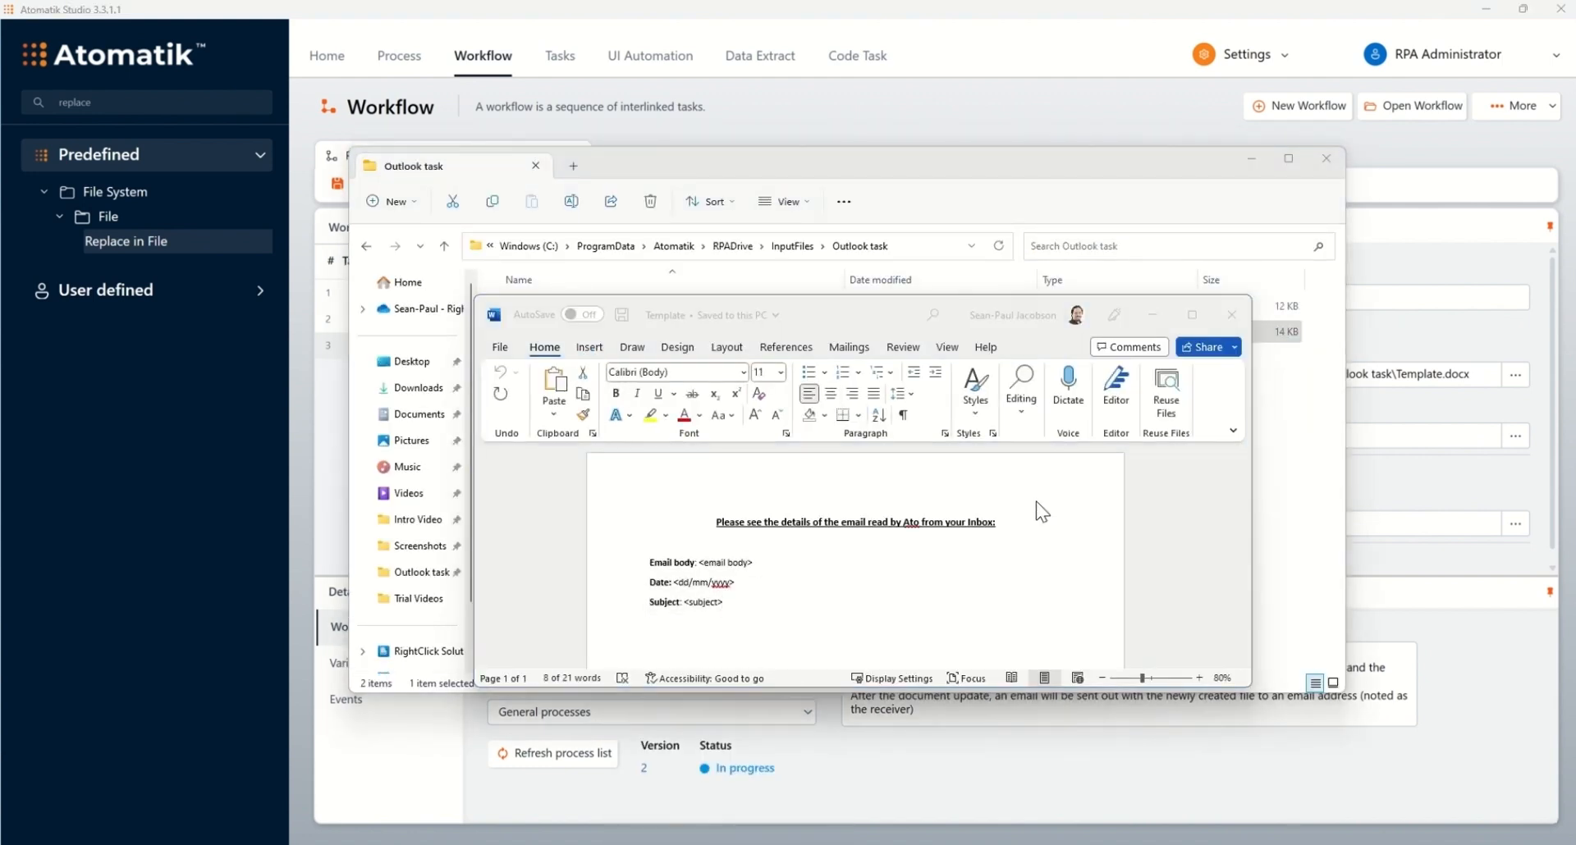
{"action": "left_click", "coordinate": [1378, 473]}
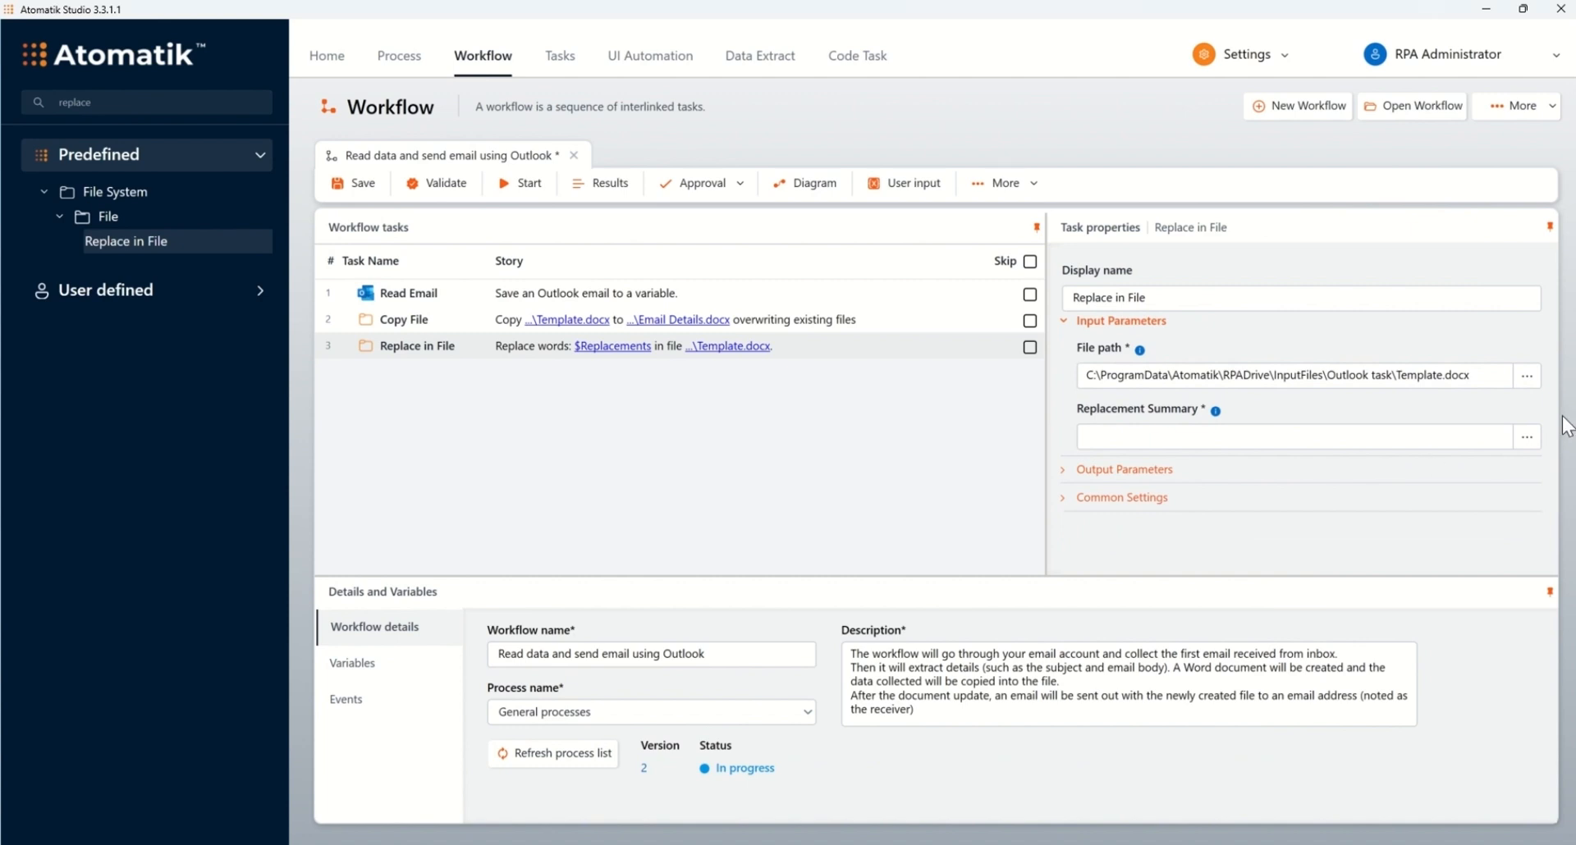
Step: Add a replacement mapping <email body> to Email.Body
{"action": "left_click", "coordinate": [1526, 437]}
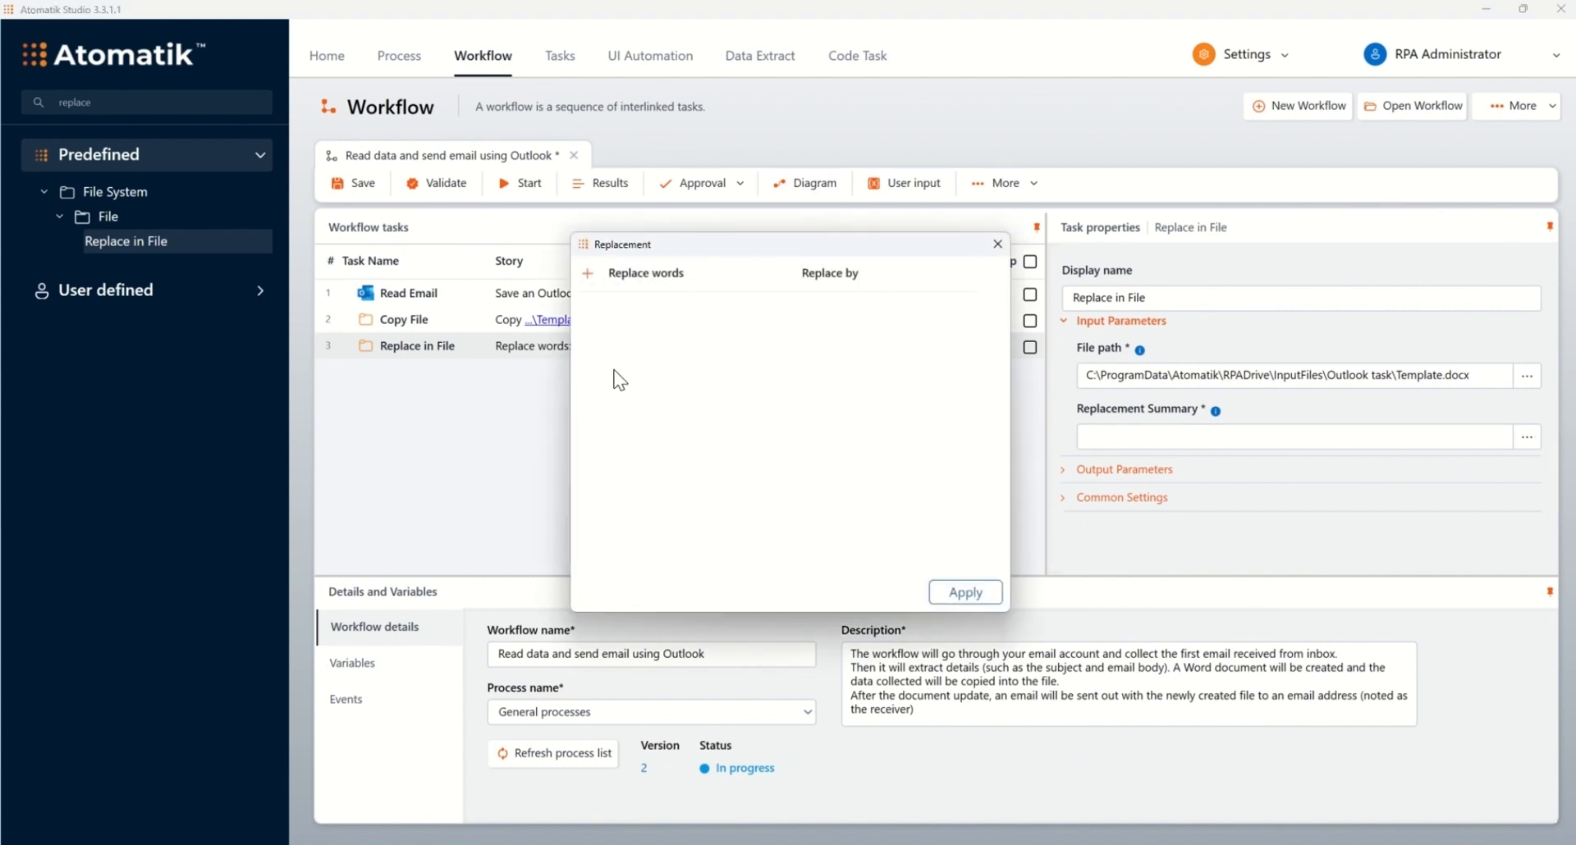
{"action": "left_click", "coordinate": [587, 274]}
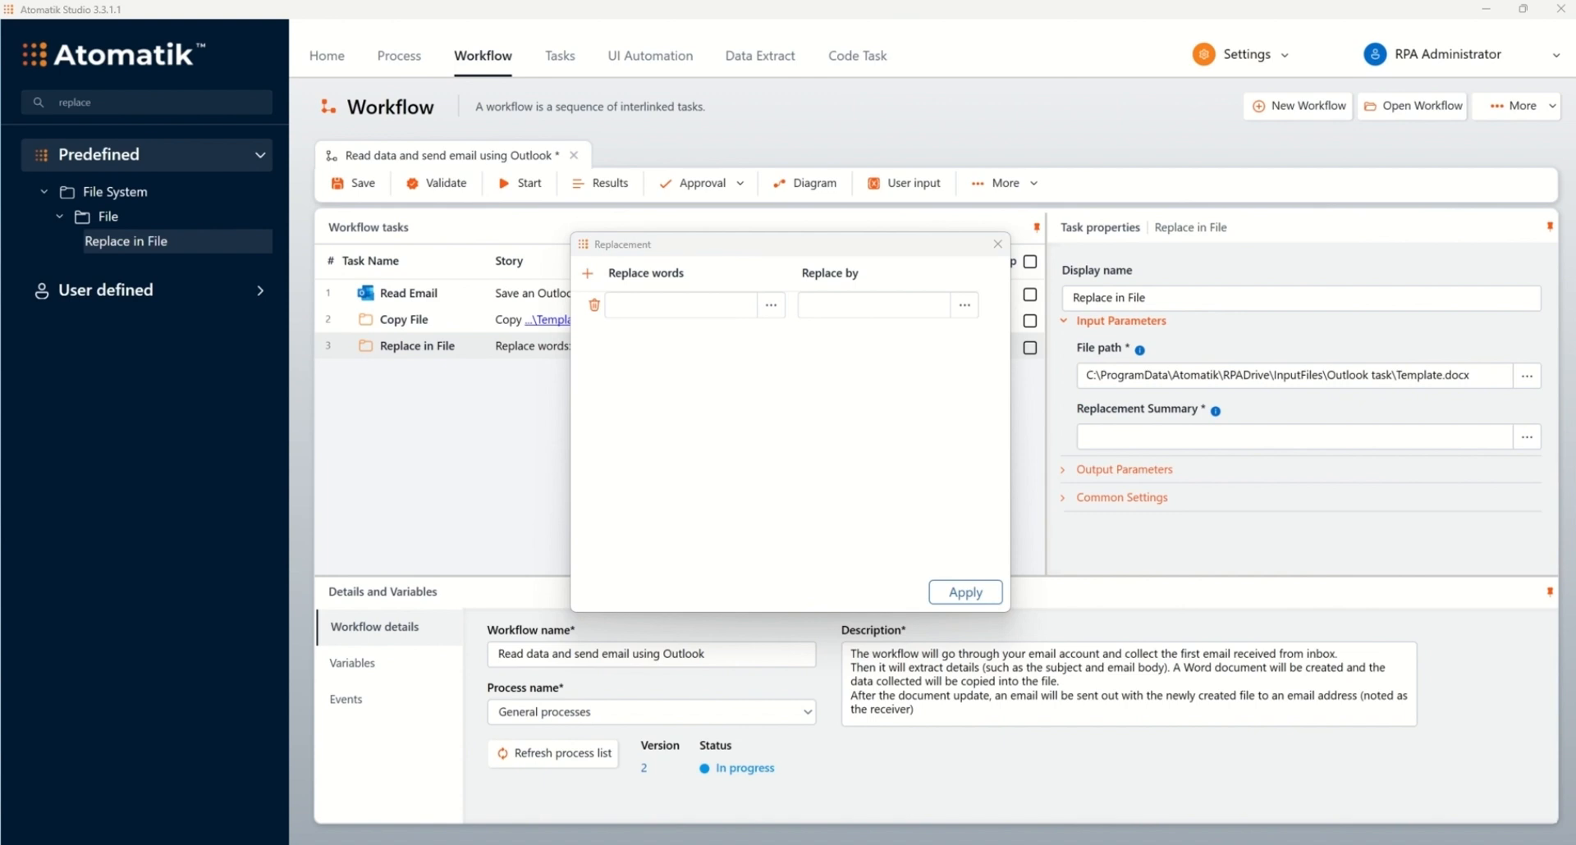
{"action": "left_click", "coordinate": [724, 303]}
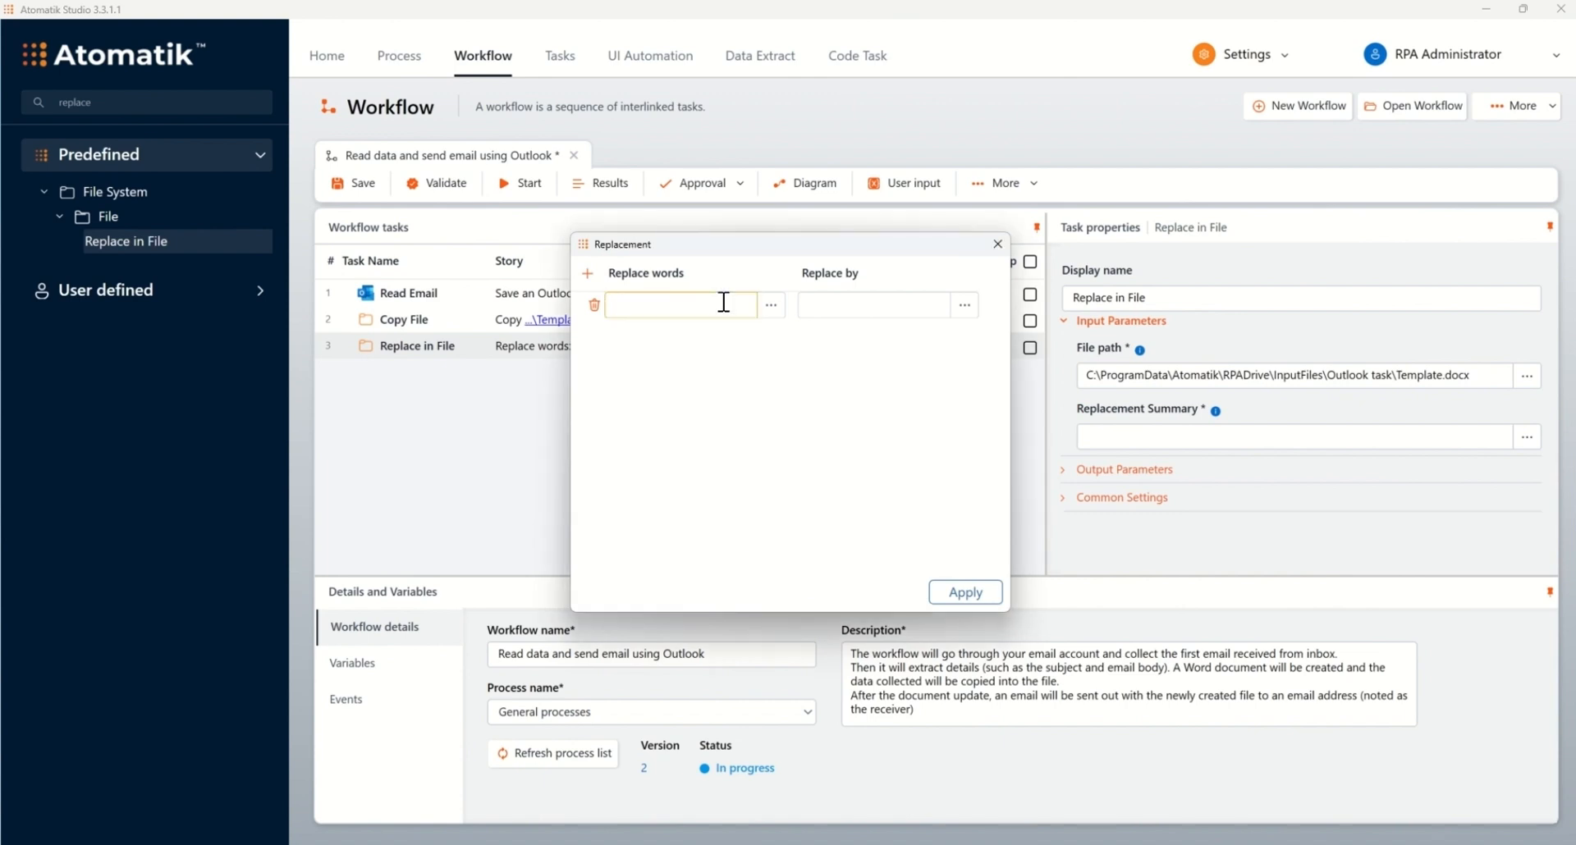
{"action": "type", "text": "<email body>"}
{"action": "left_click", "coordinate": [926, 305]}
{"action": "type", "text": "Emai"}
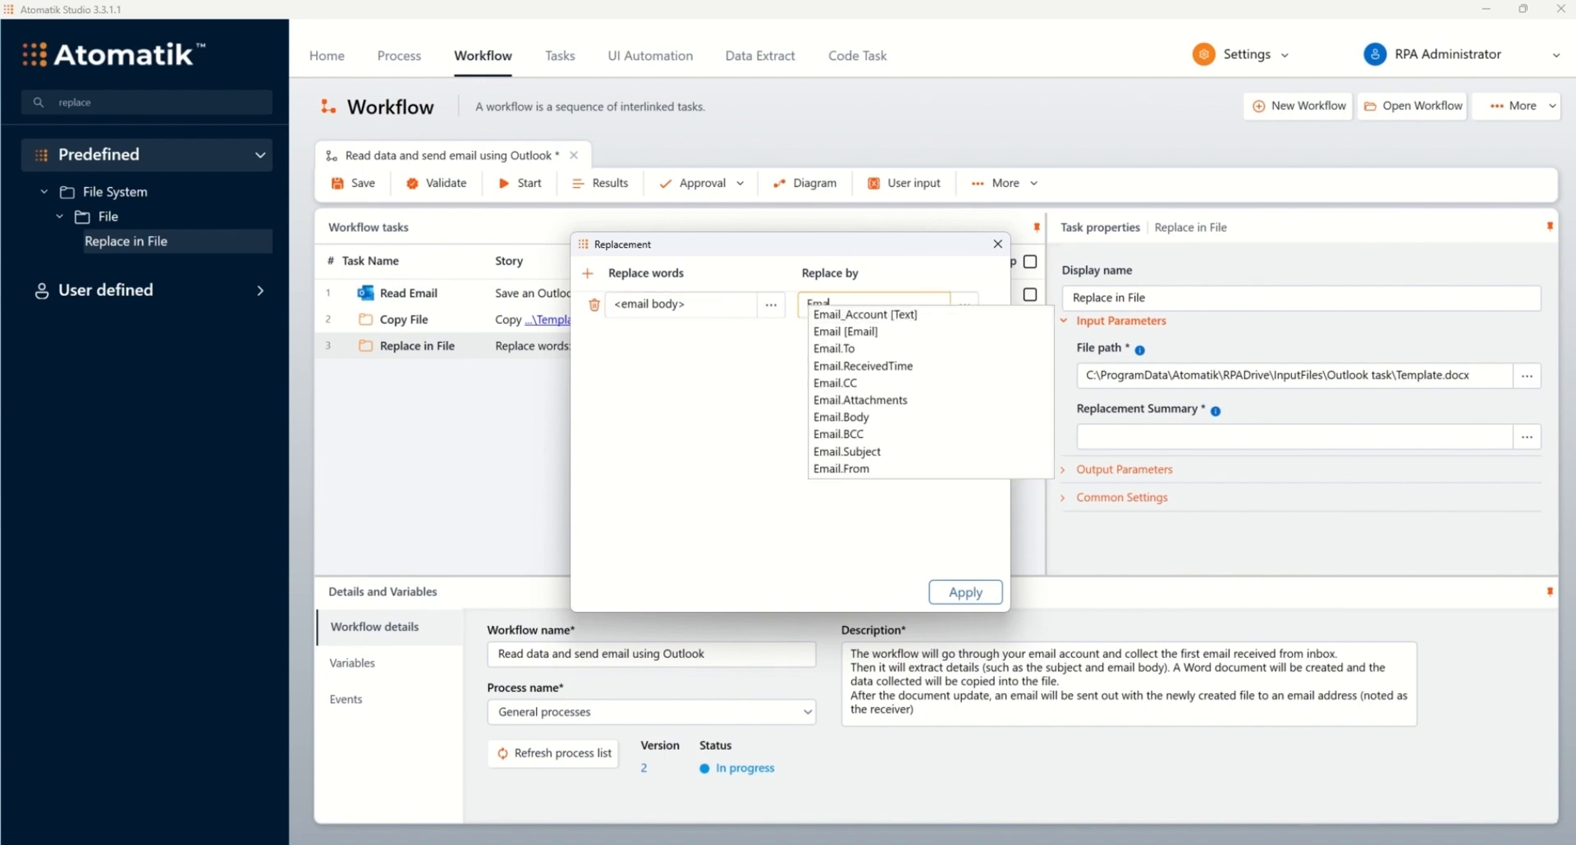
{"action": "left_click", "coordinate": [849, 417]}
Step: Add <dd/mm/yyyy> → Email.ReceivedTime and <subject> → Email.Subject replacements, then apply all three
{"action": "left_click", "coordinate": [587, 274]}
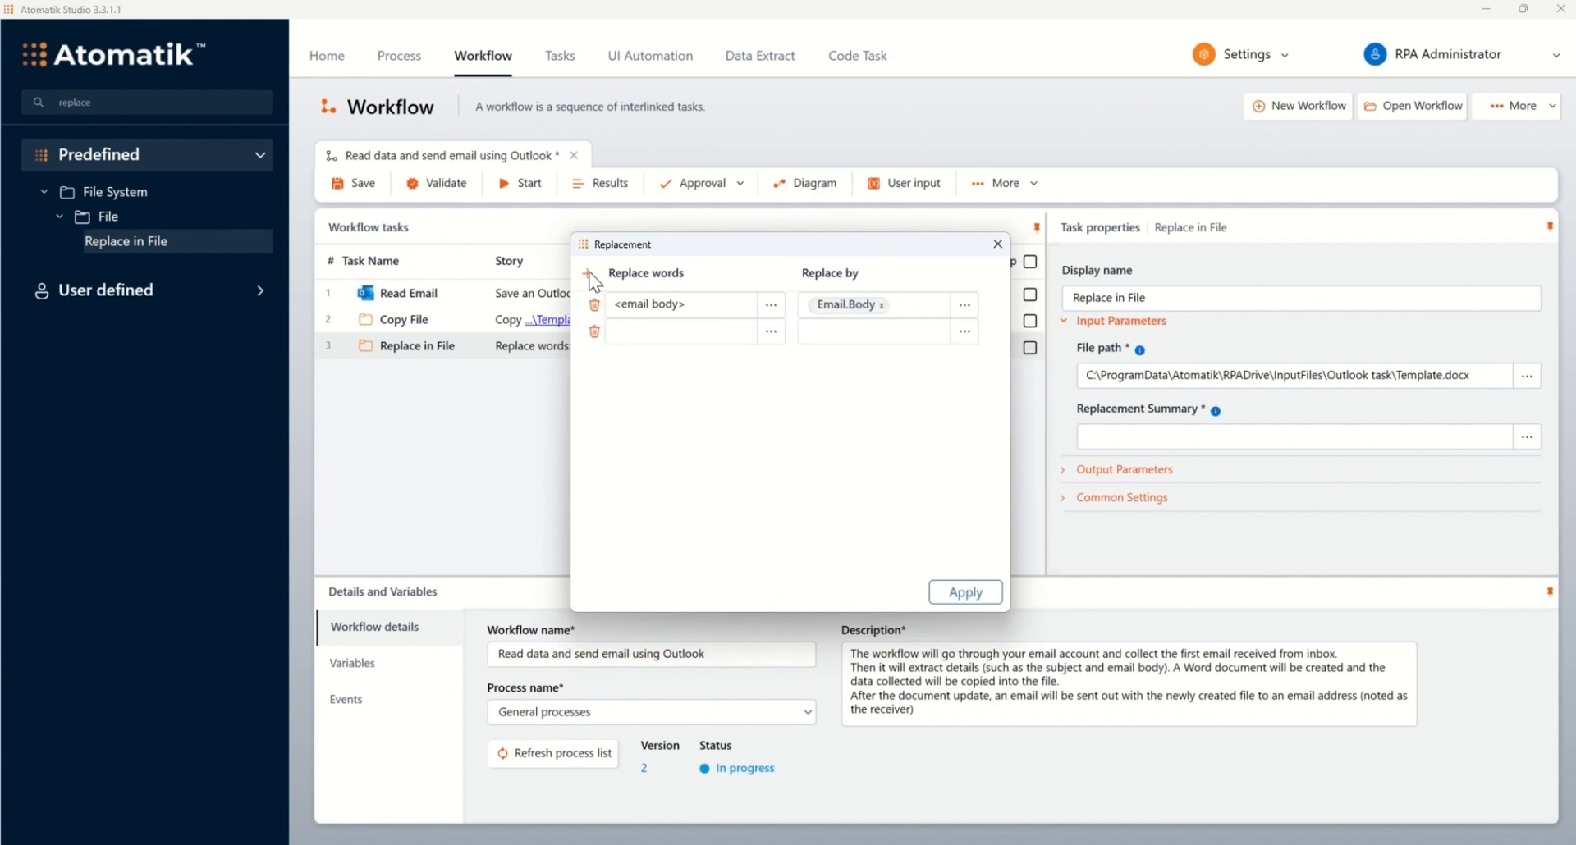
{"action": "left_click", "coordinate": [908, 392]}
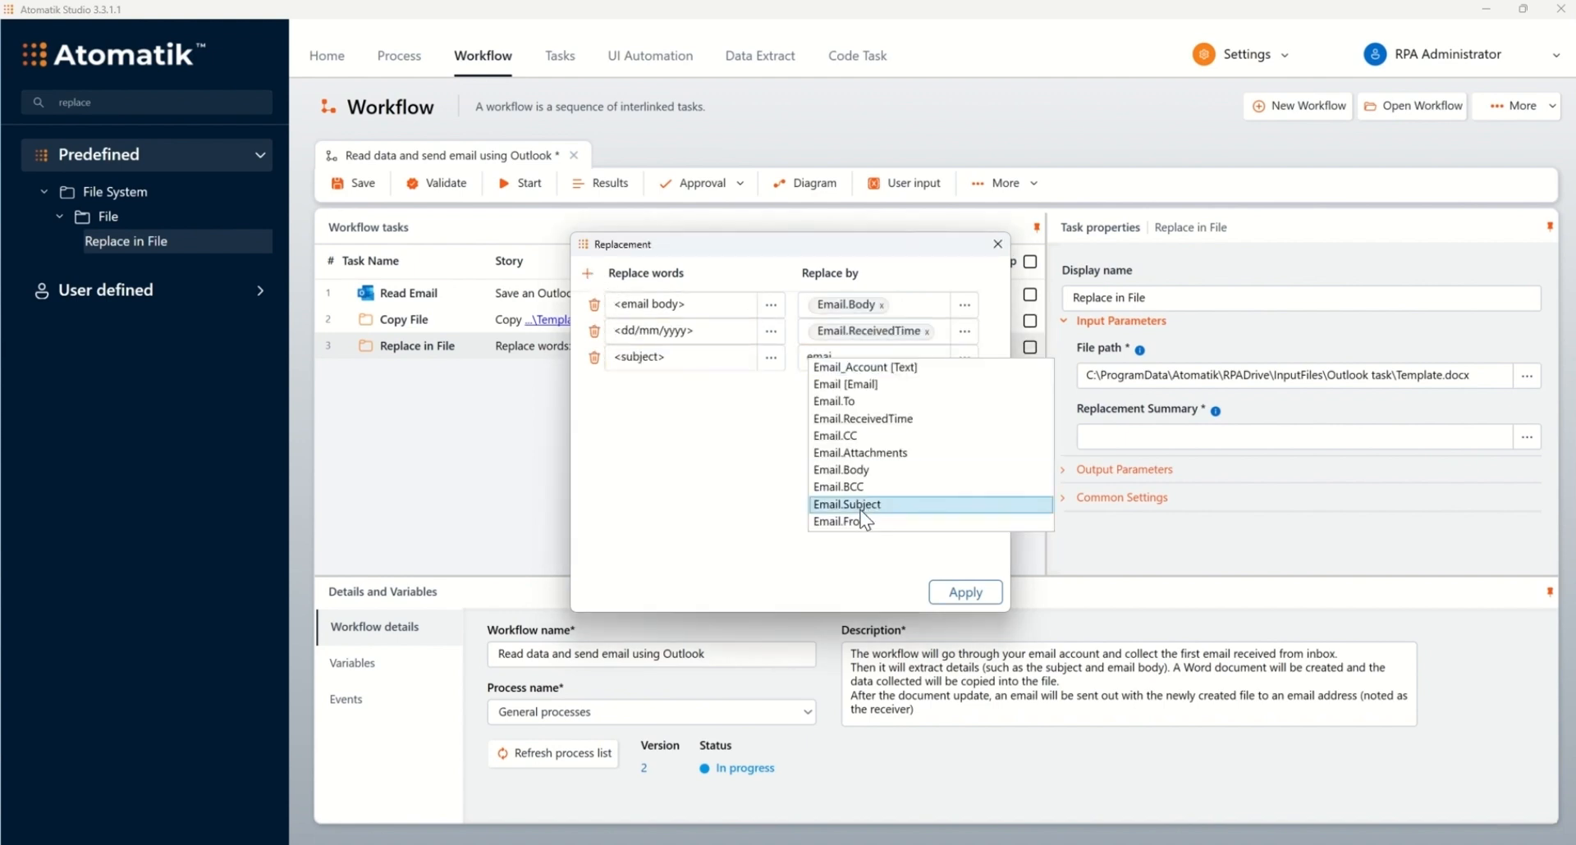
{"action": "left_click", "coordinate": [860, 510]}
{"action": "left_click", "coordinate": [968, 592]}
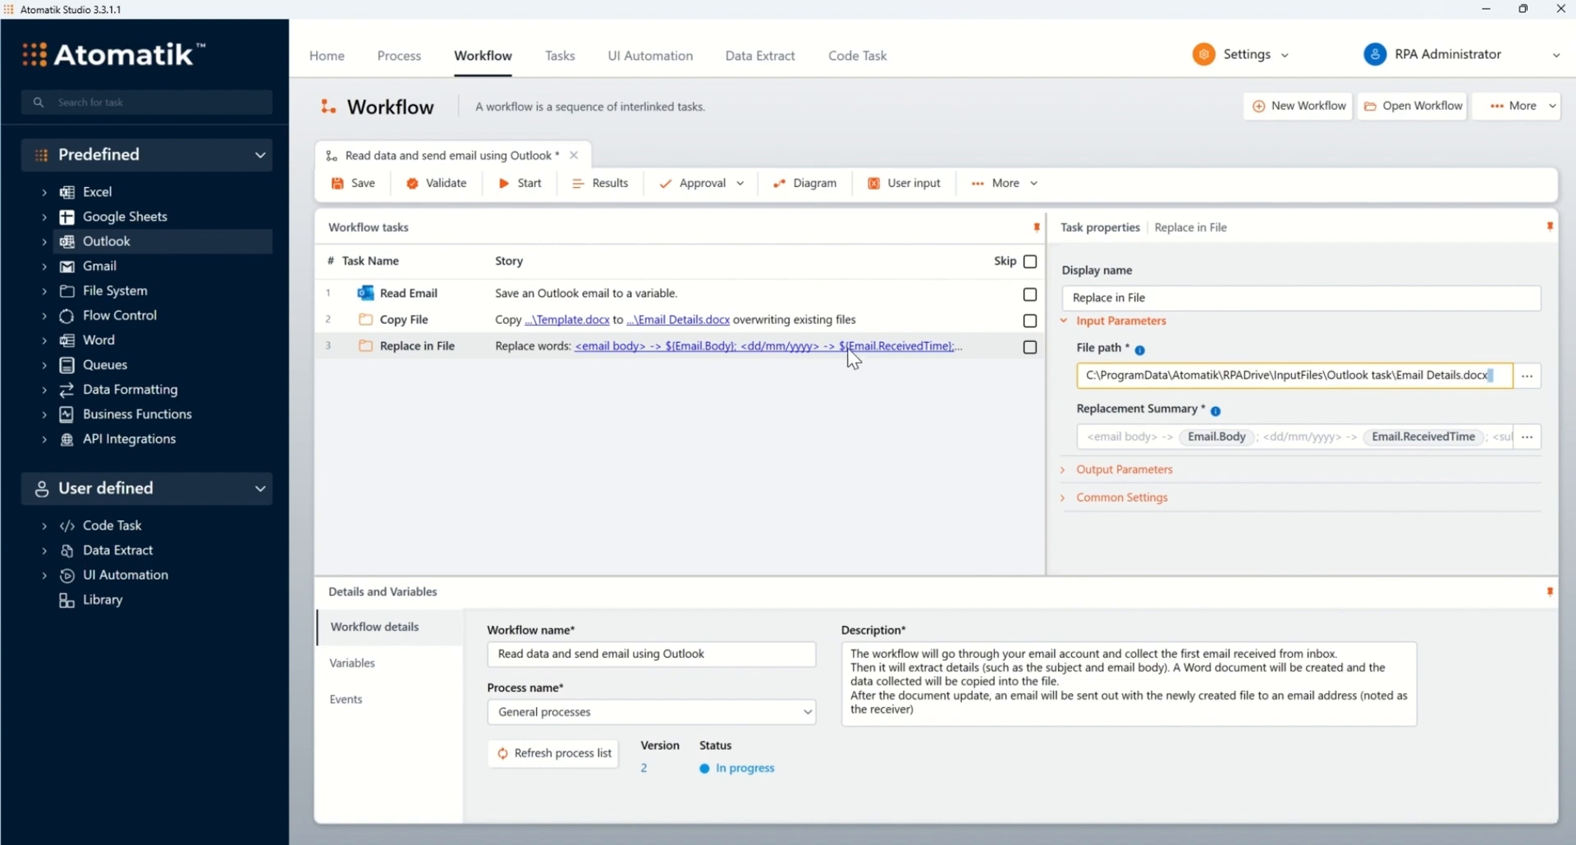
Step: Add a Send Email task as step 4, sending from Email_Account
{"action": "left_click", "coordinate": [136, 110]}
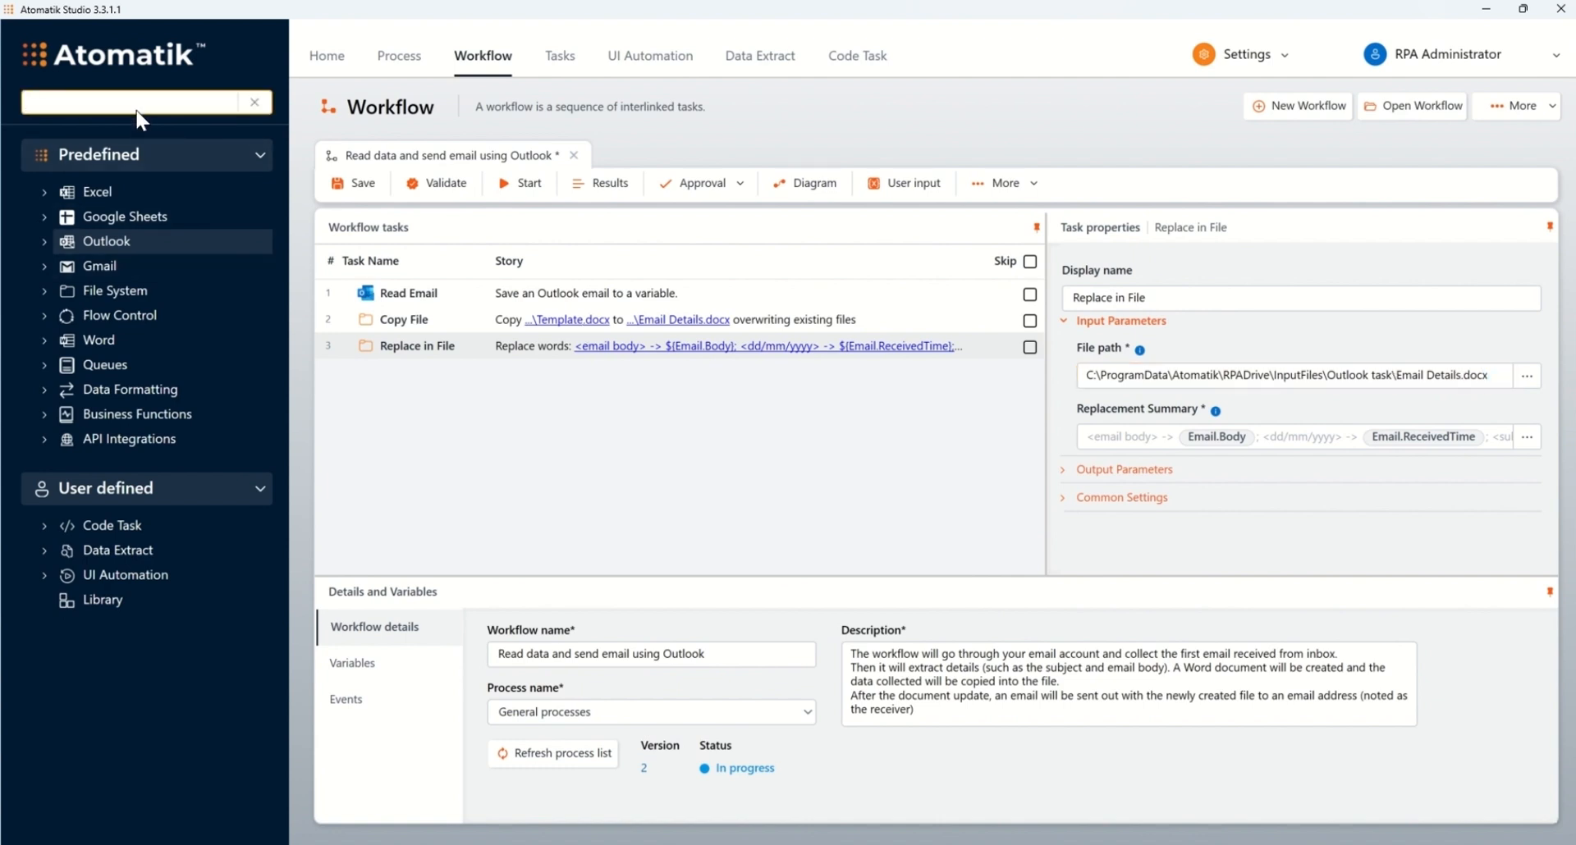
{"action": "type", "text": "send"}
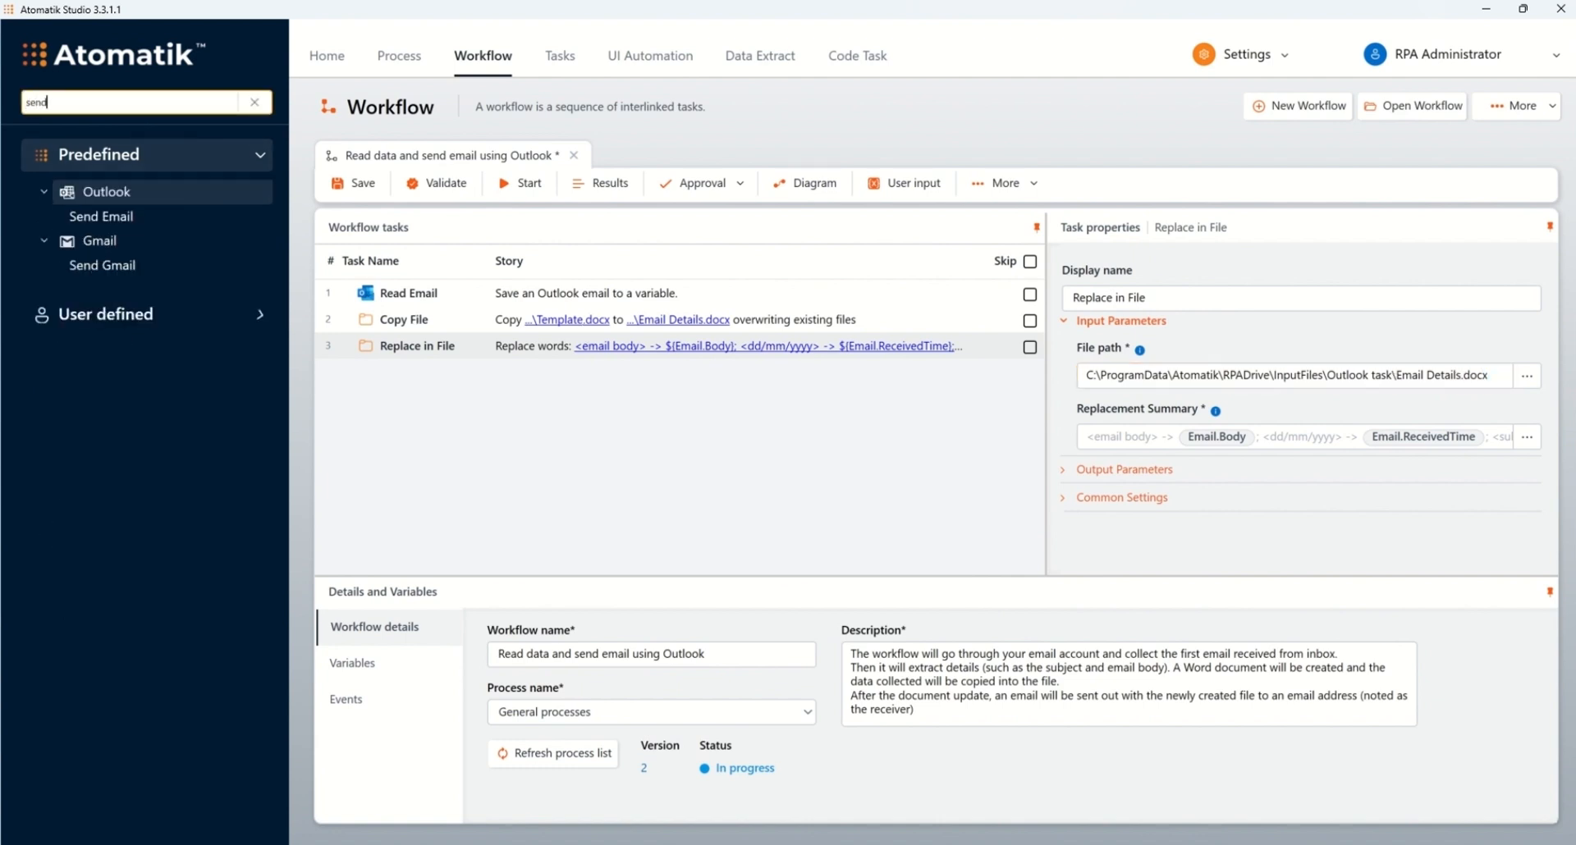
{"action": "left_click_drag", "start_coordinate": [70, 214], "coordinate": [412, 353]}
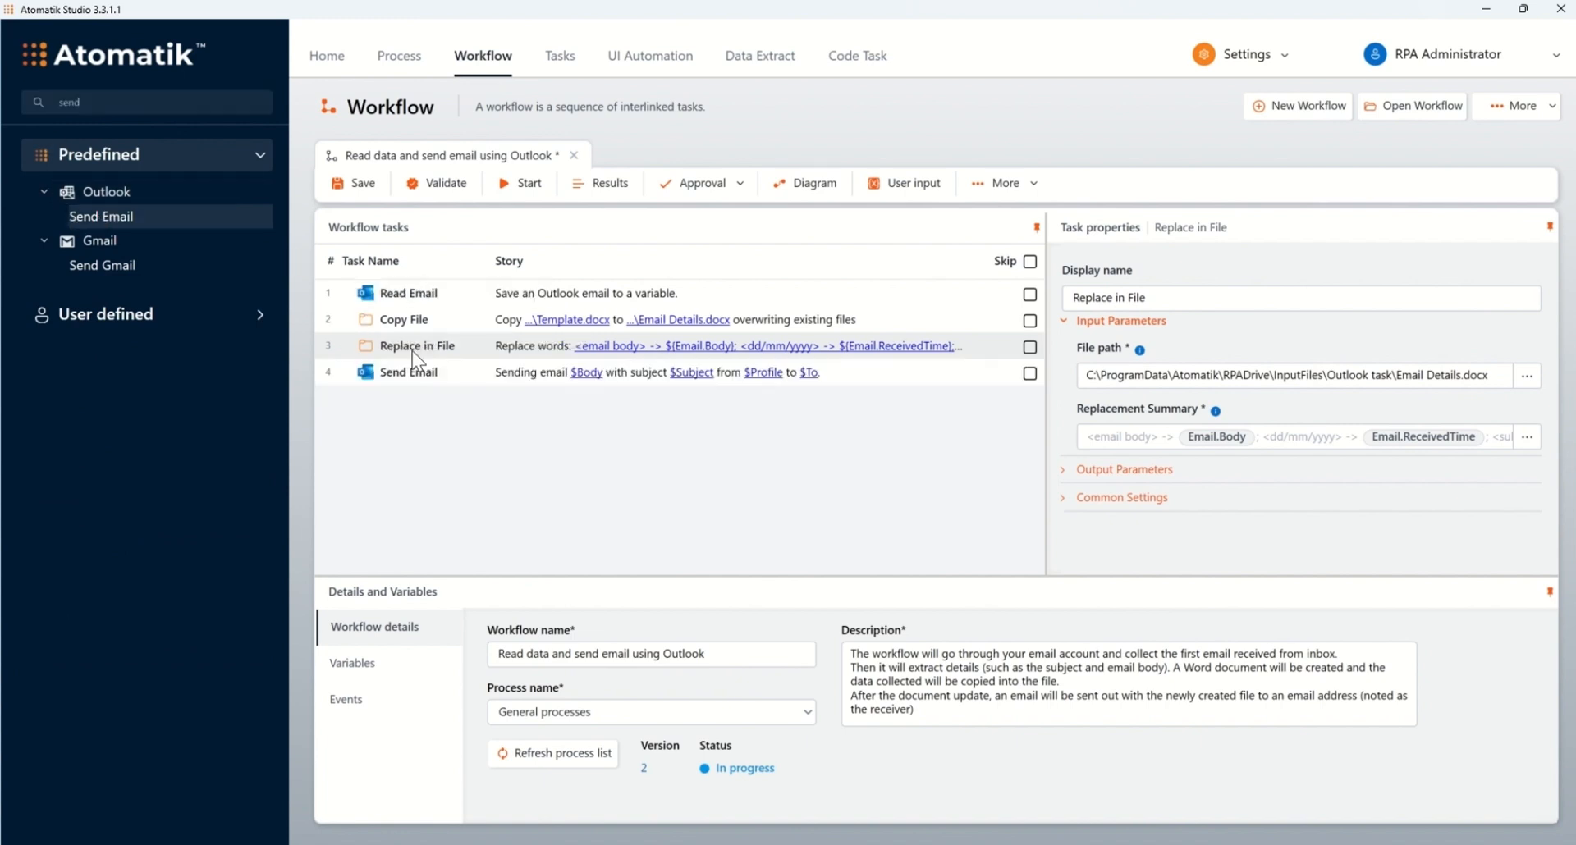
{"action": "left_click", "coordinate": [431, 375]}
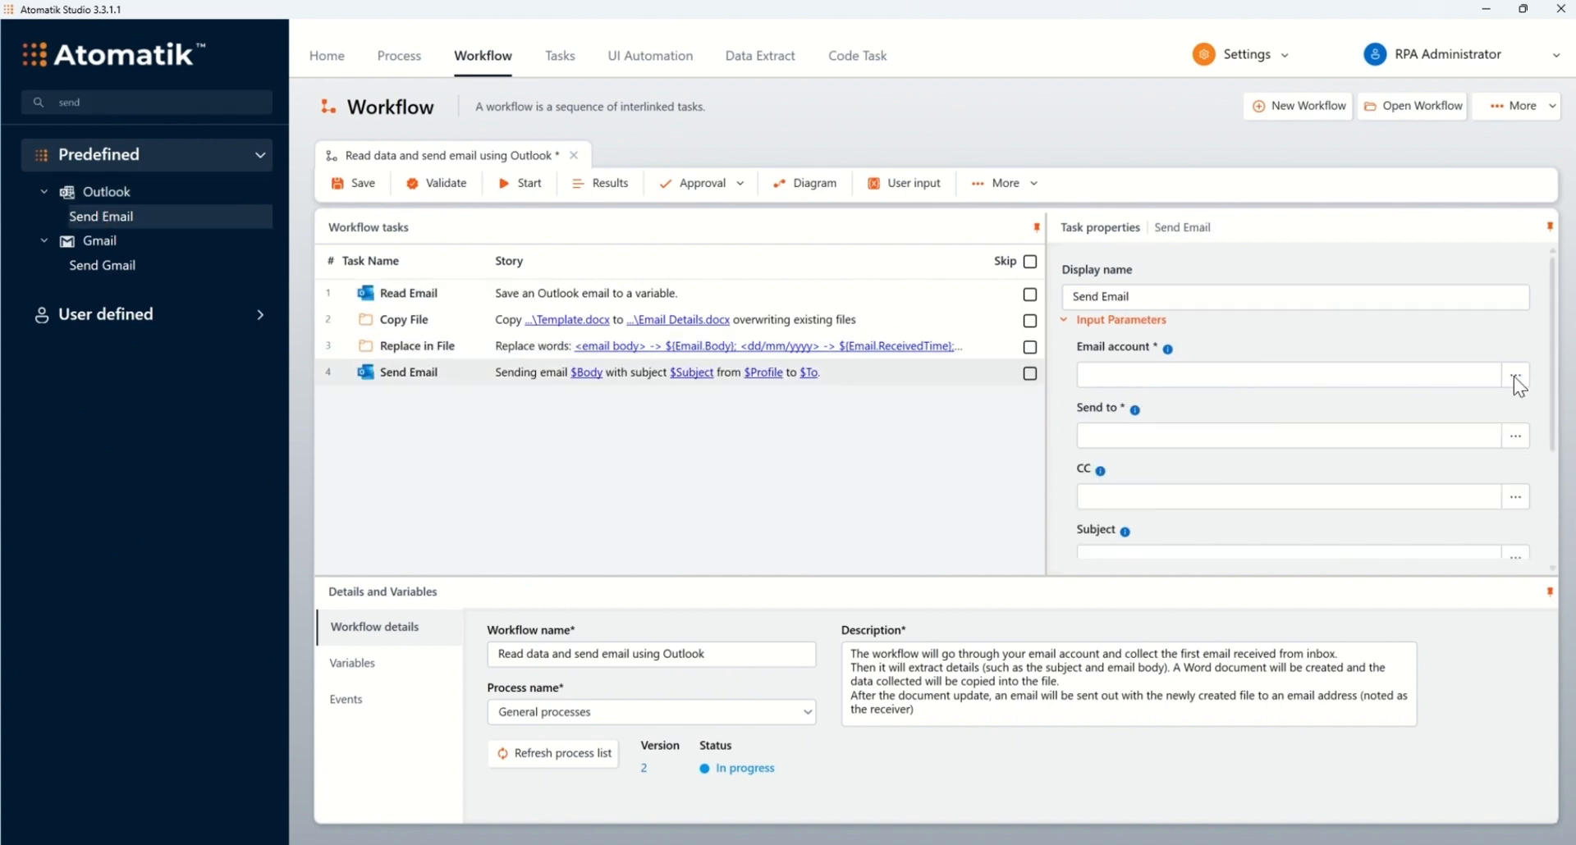
{"action": "left_click", "coordinate": [1441, 386]}
{"action": "left_click", "coordinate": [1178, 381]}
Step: Create a Text variable named Receiver holding the recipient's e-mail address
{"action": "left_click", "coordinate": [353, 663]}
{"action": "left_click", "coordinate": [487, 634]}
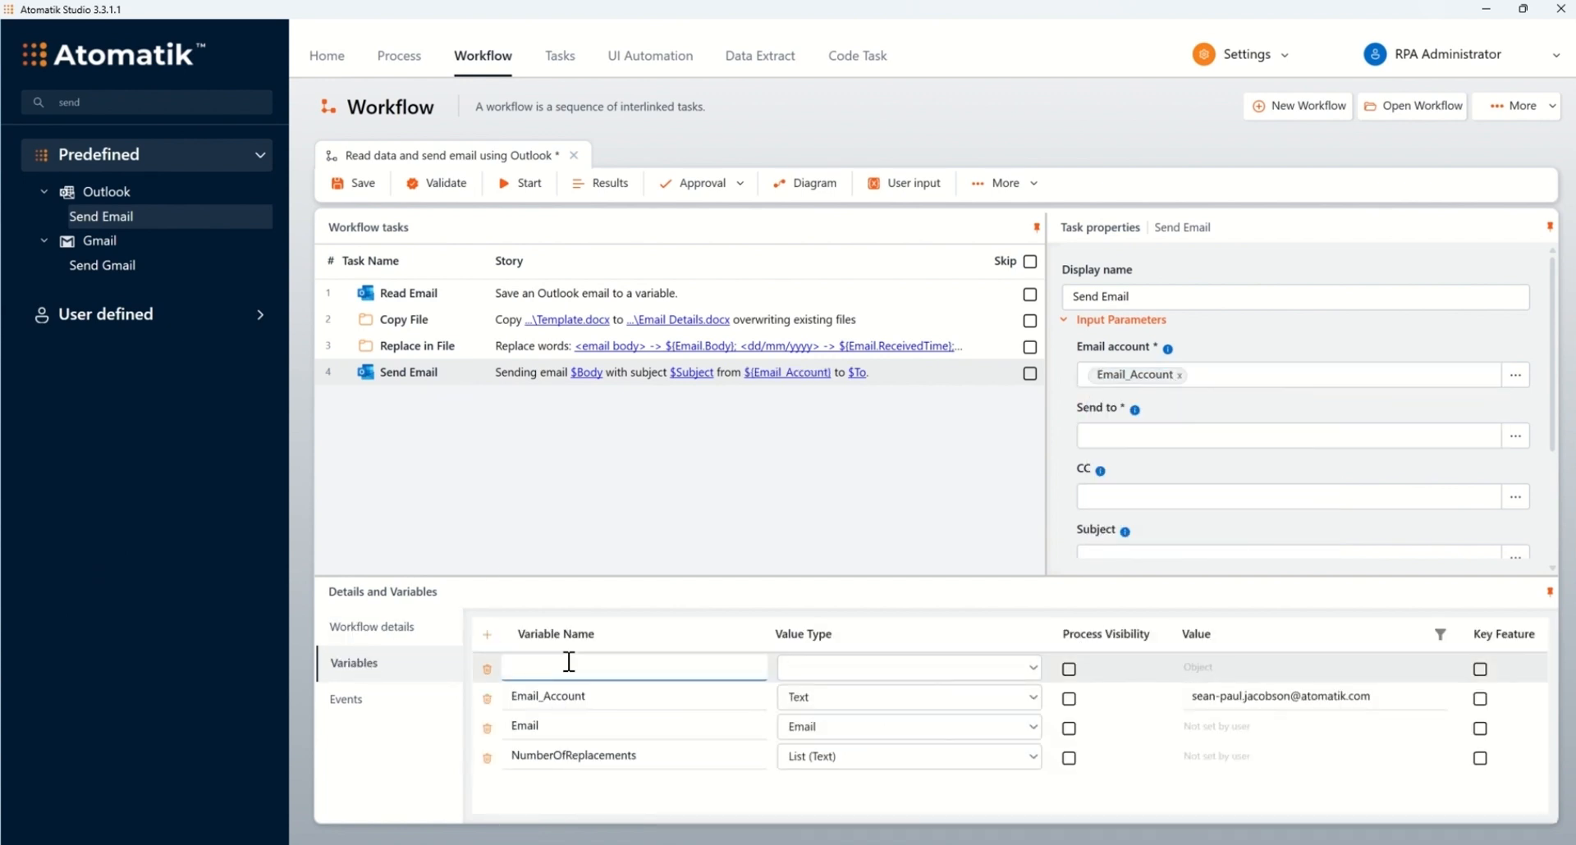
{"action": "type", "text": "Receiver"}
{"action": "left_click", "coordinate": [1020, 670]}
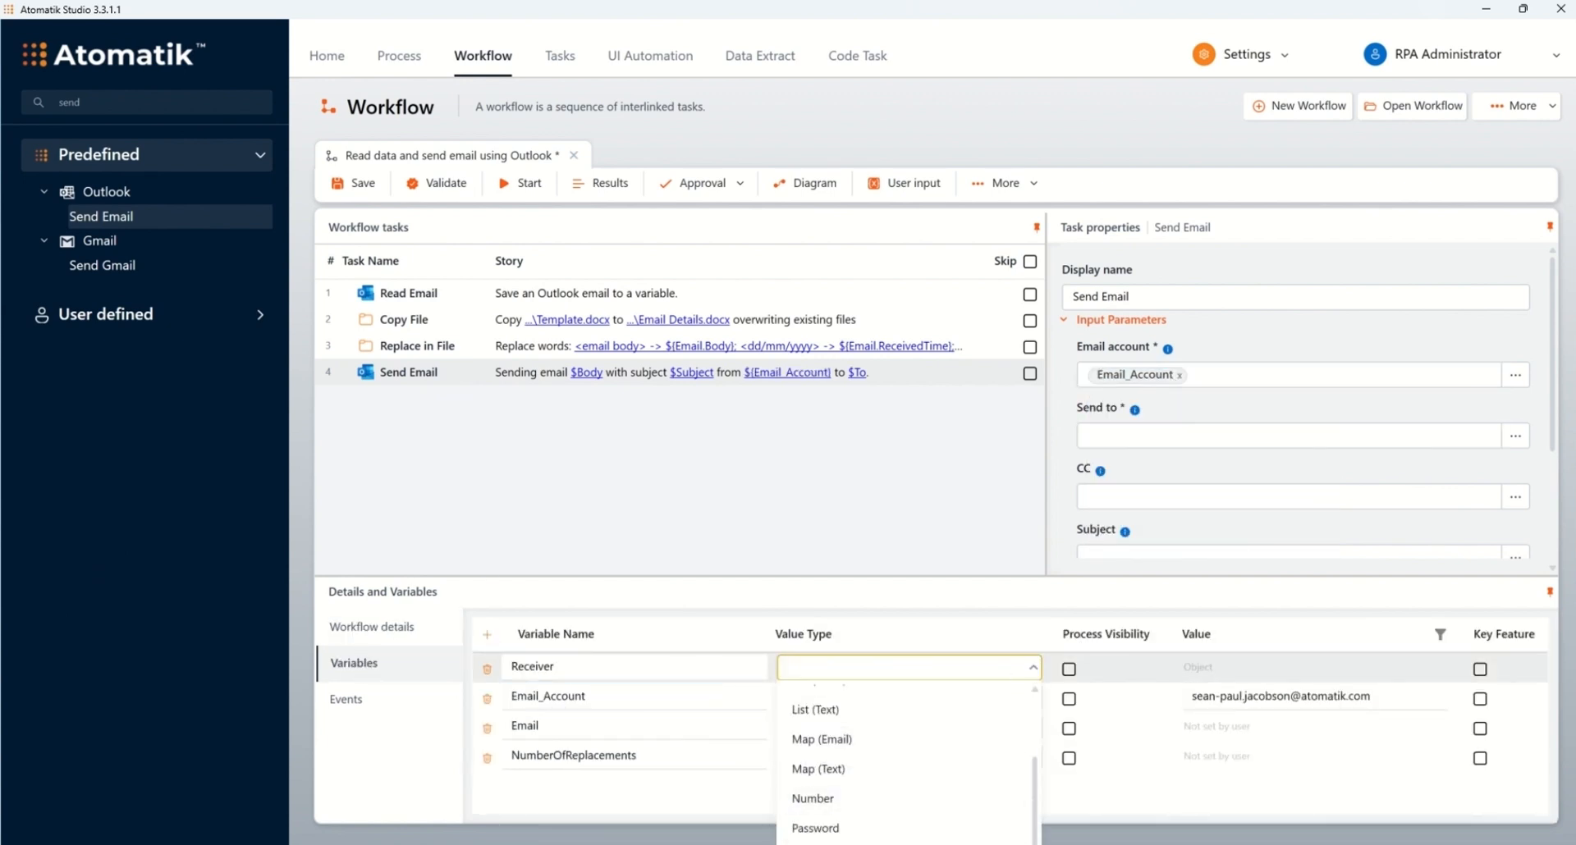
{"action": "left_click", "coordinate": [829, 843]}
{"action": "left_click", "coordinate": [1305, 667]}
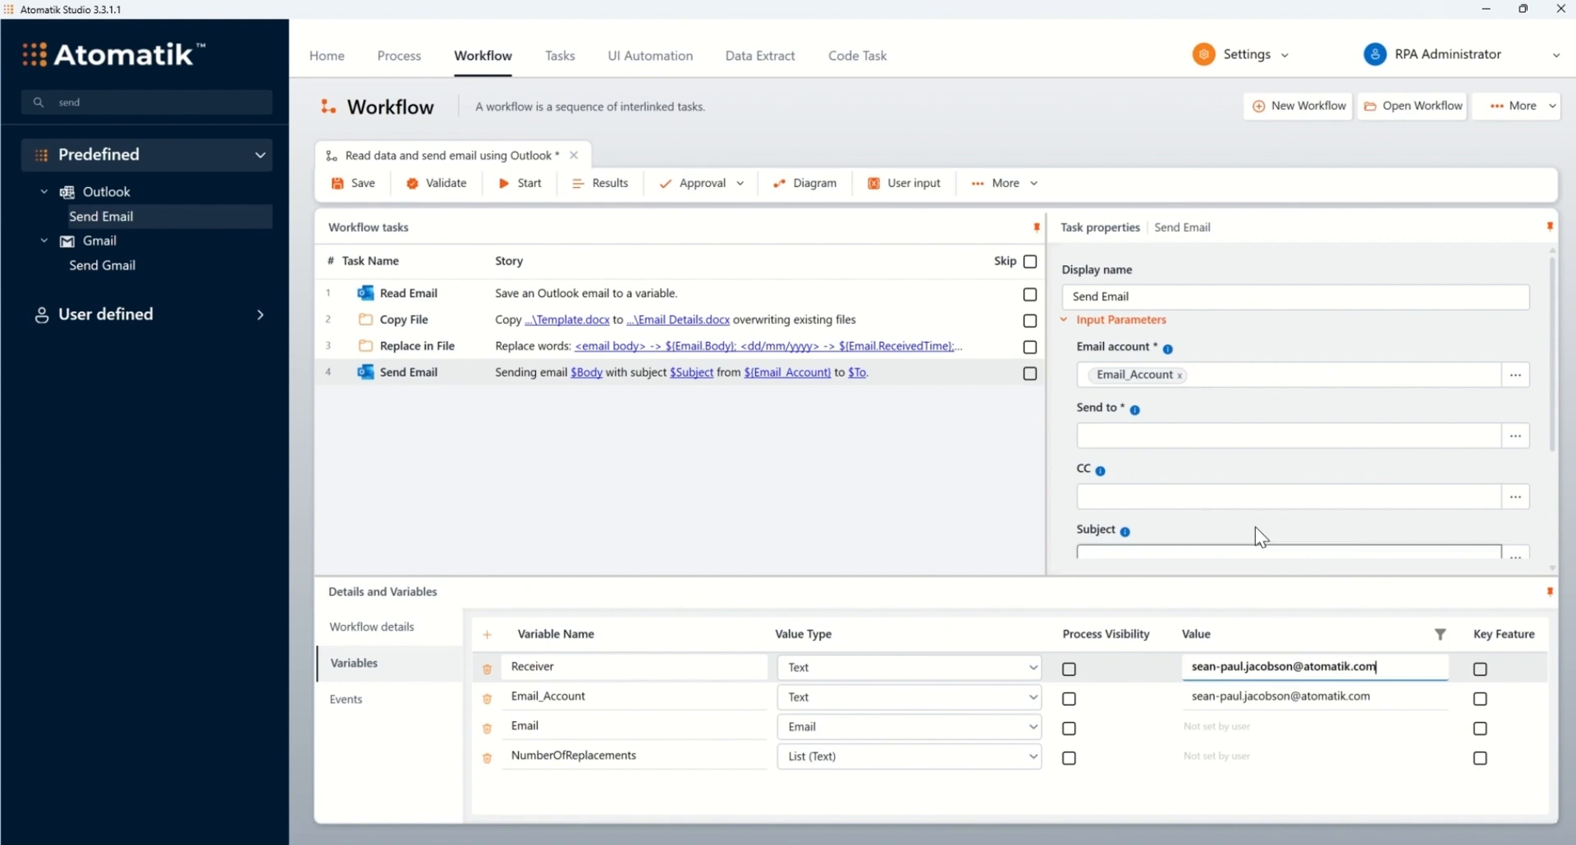
Step: Send the email to Receiver with subject 'My first email read'
{"action": "left_click", "coordinate": [1164, 433]}
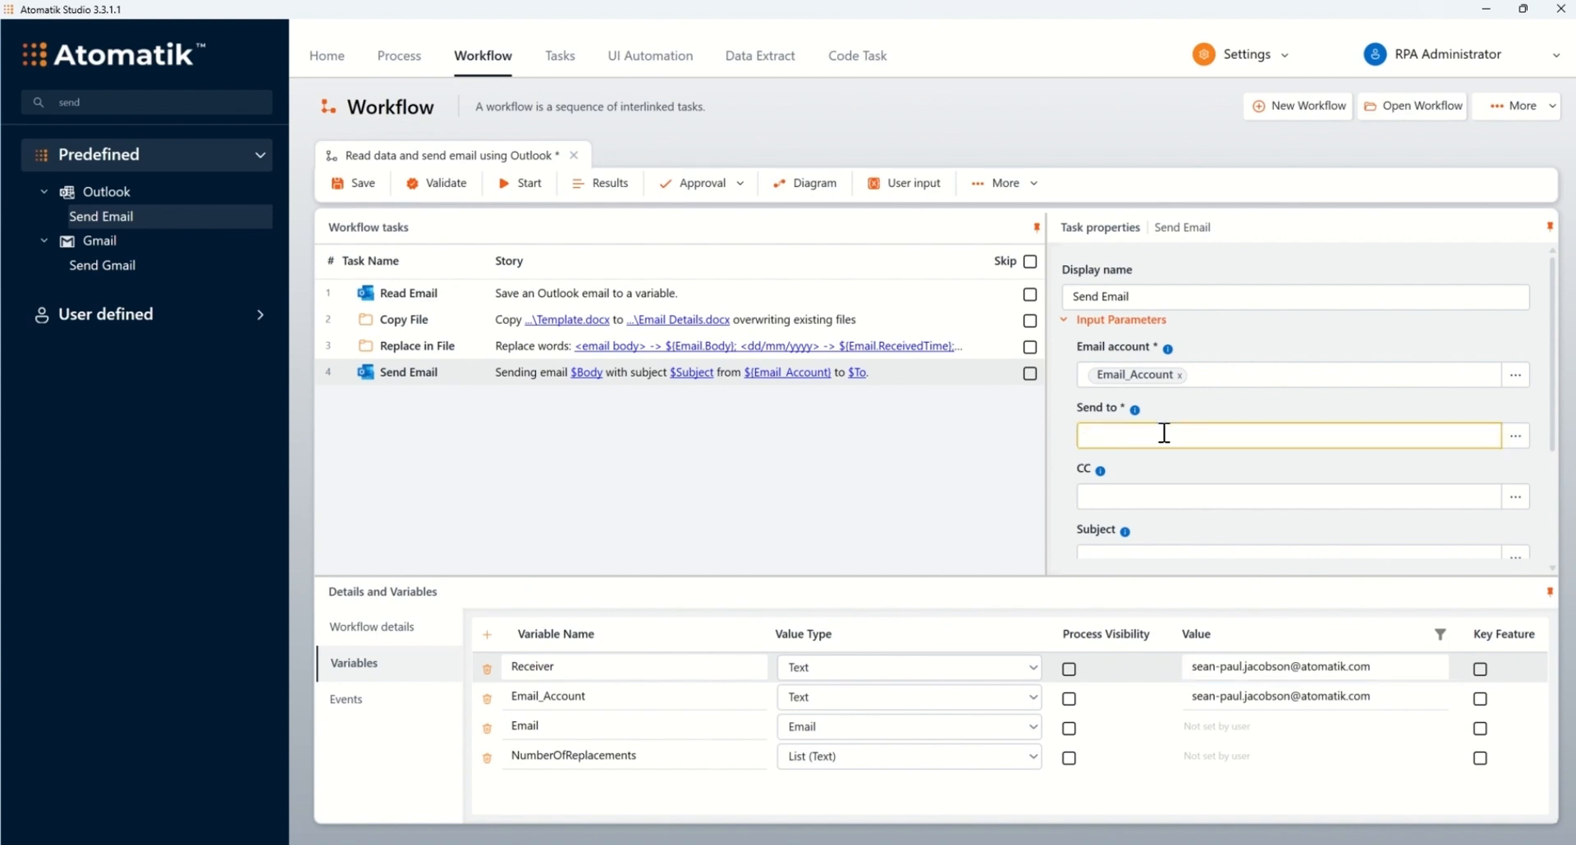
{"action": "left_click", "coordinate": [1164, 444]}
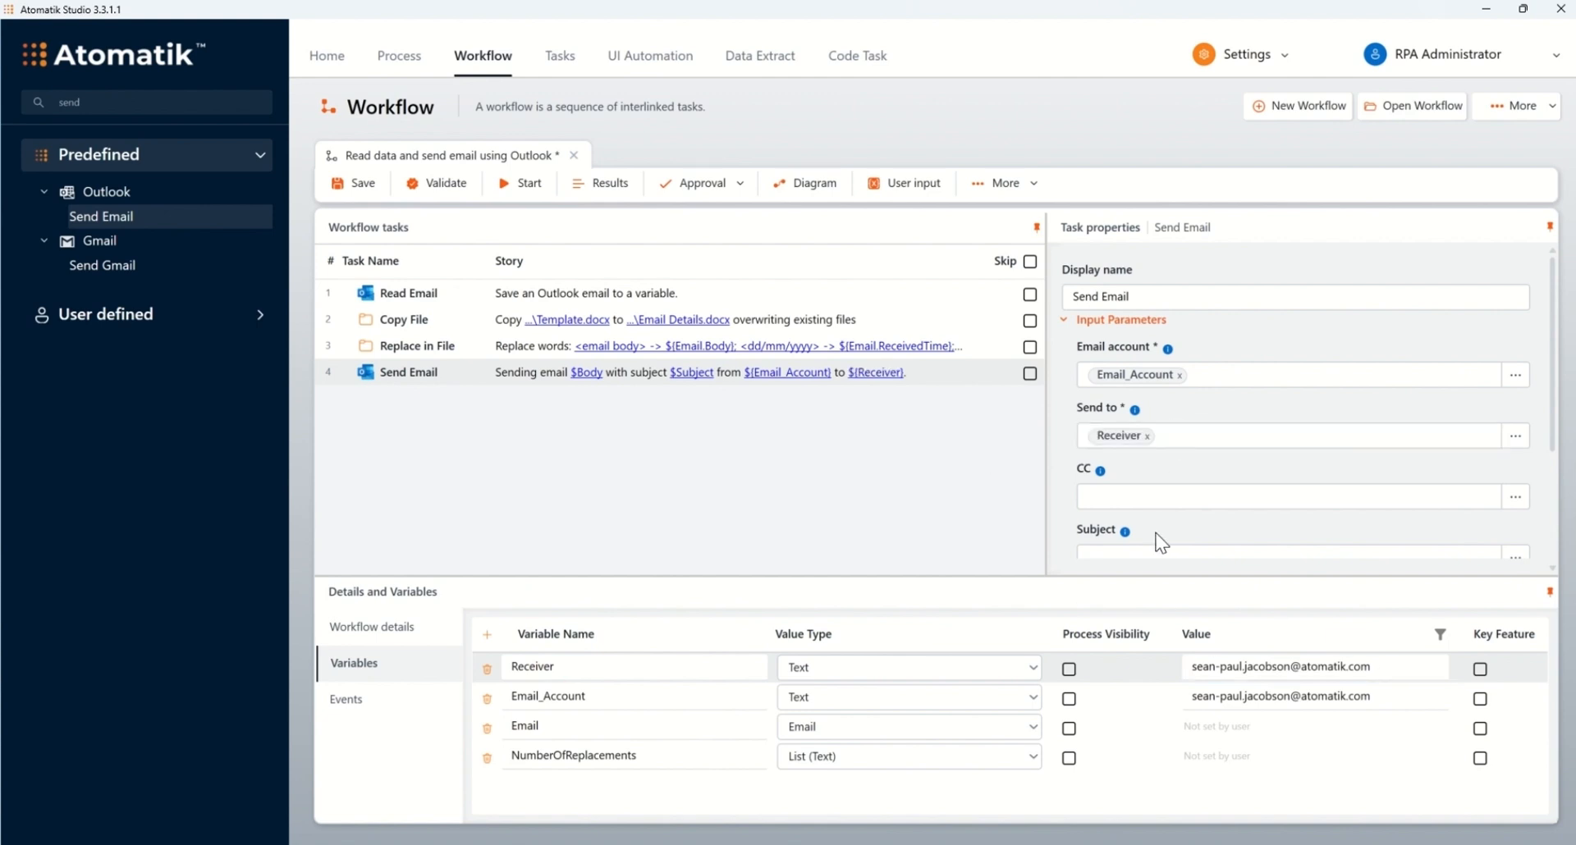
{"action": "scroll", "coordinate": [1201, 426], "scroll_direction": "down", "scroll_amount": 2}
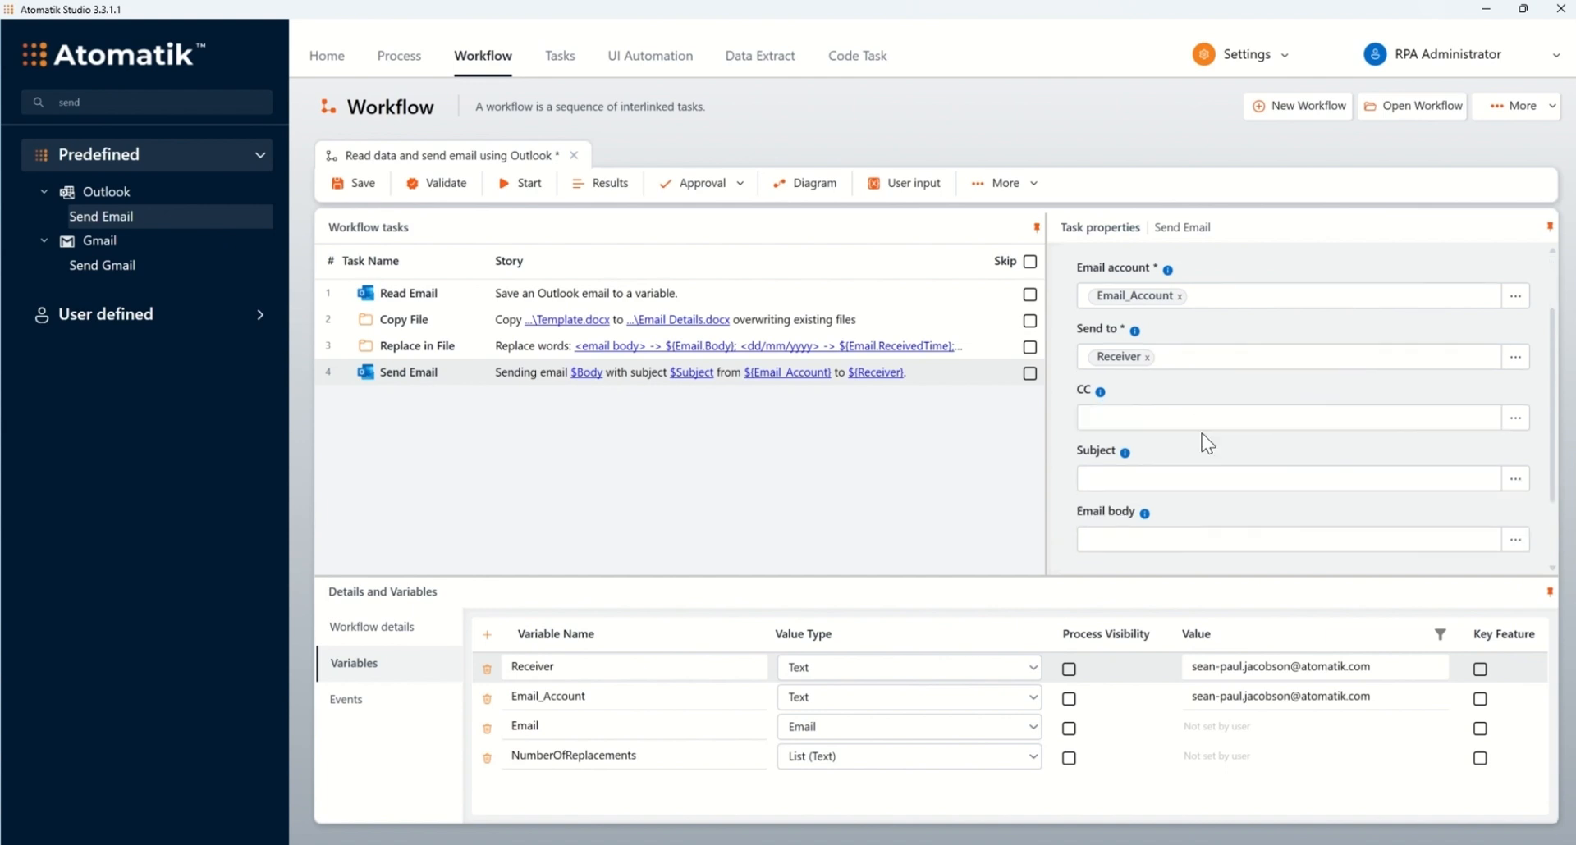
{"action": "scroll", "coordinate": [1201, 433], "scroll_direction": "down", "scroll_amount": 1}
{"action": "left_click", "coordinate": [1202, 437]}
{"action": "type", "text": "My first email read"}
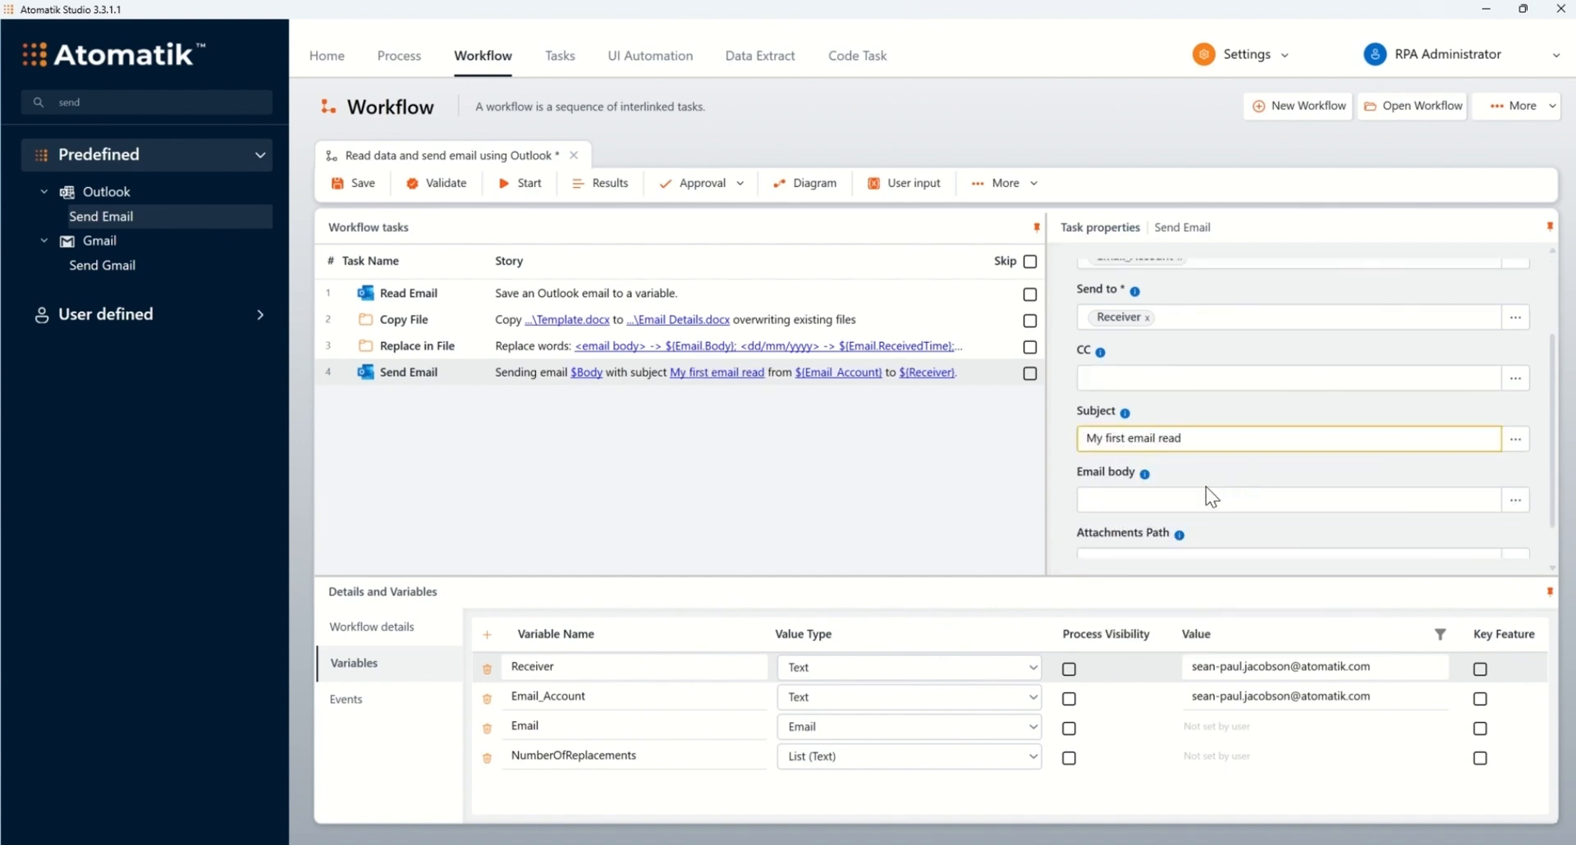
Step: Attach the Email Details.docx path and save the workflow
{"action": "scroll", "coordinate": [1206, 492], "scroll_direction": "down", "scroll_amount": 1}
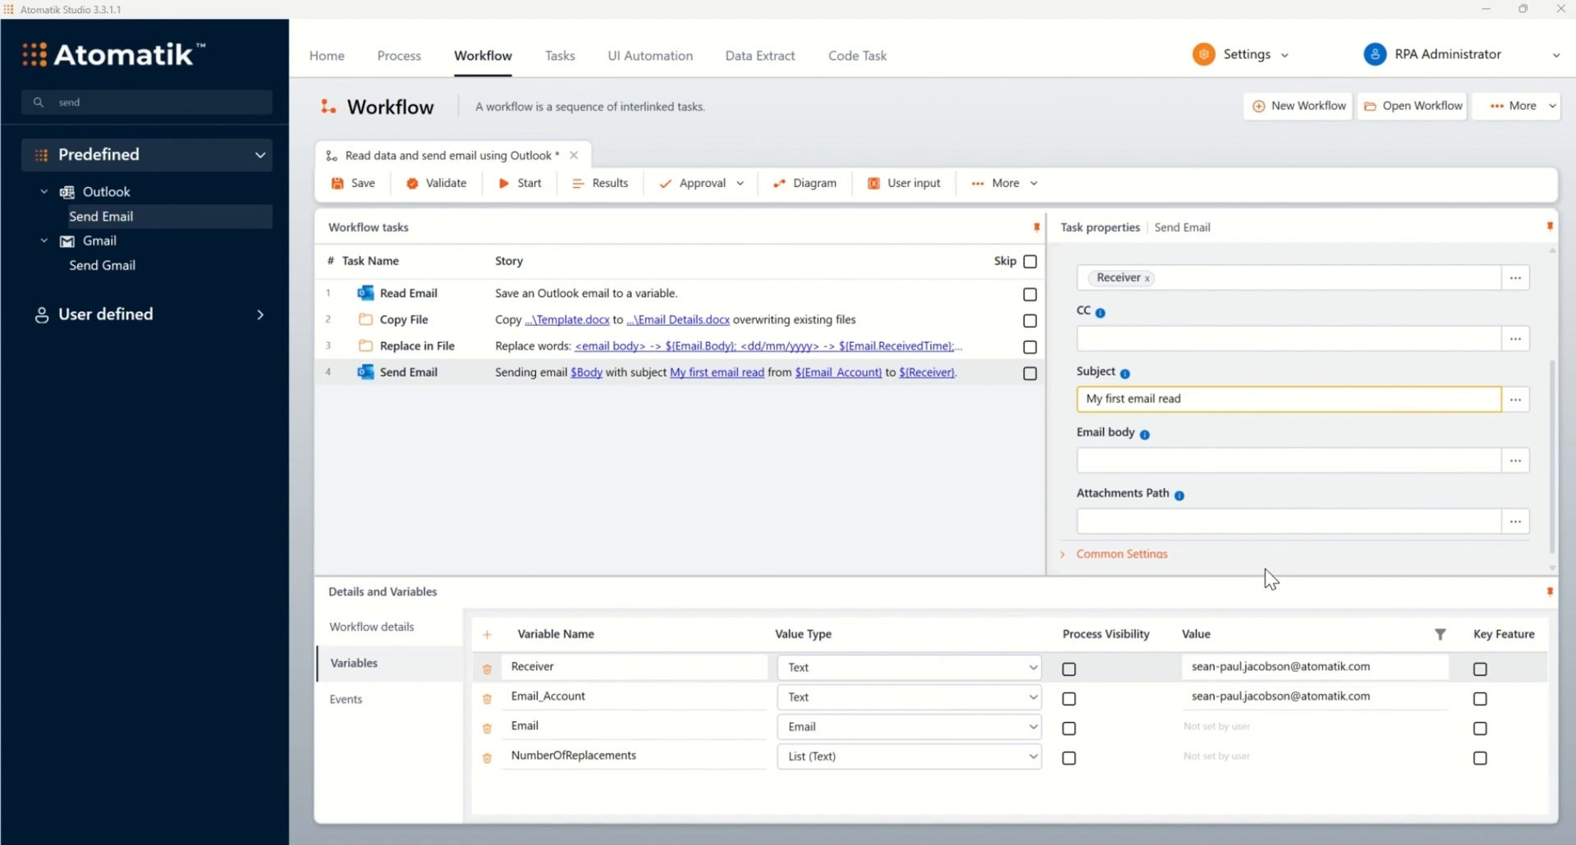
{"action": "left_click", "coordinate": [1286, 520]}
{"action": "key", "text": "ctrl+v"}
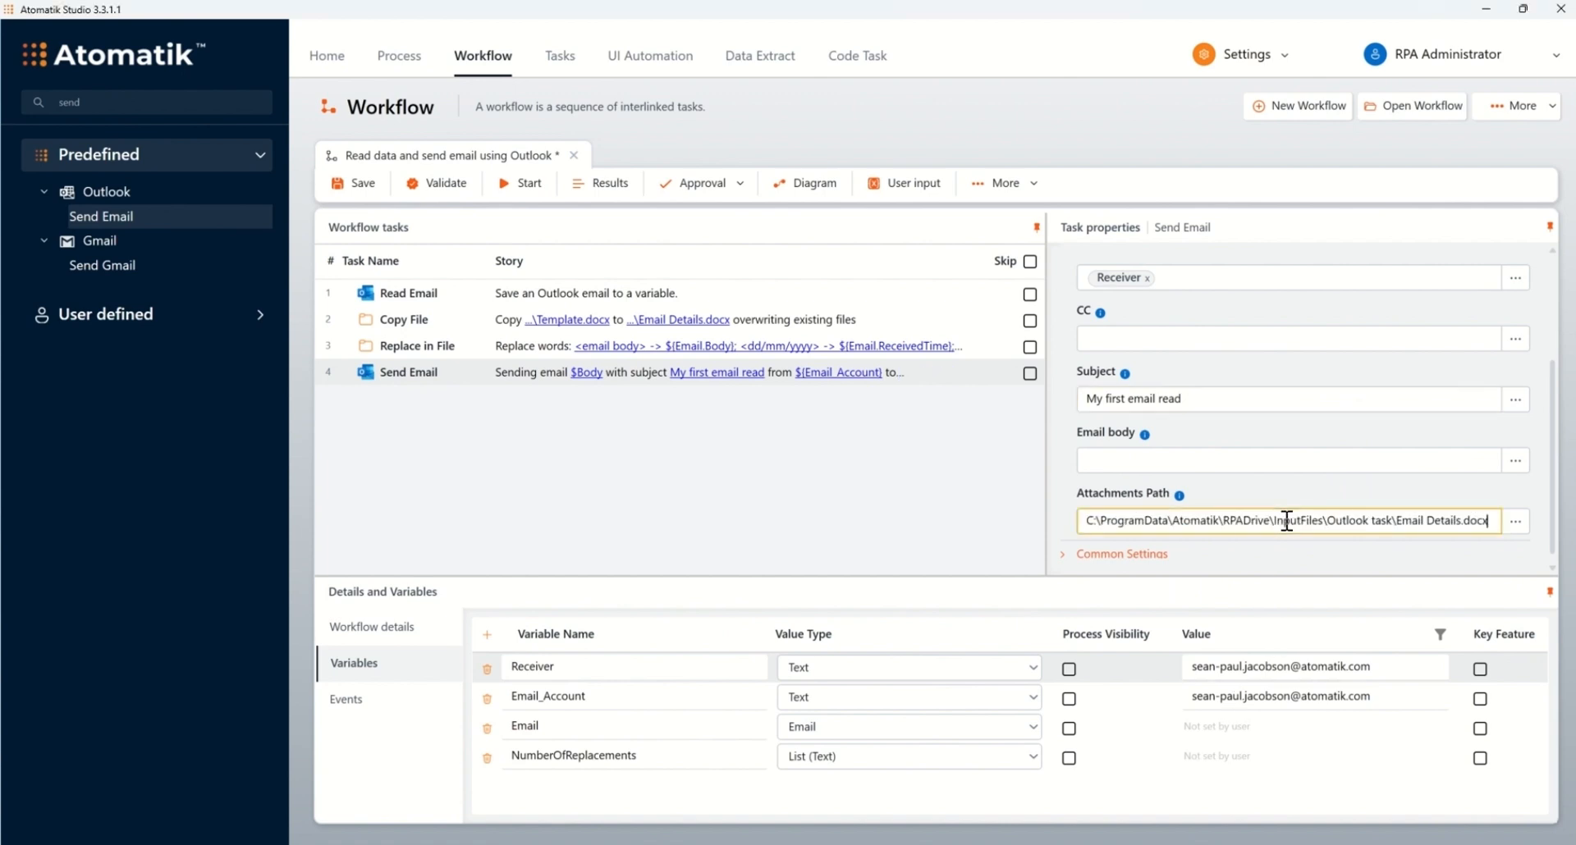
{"action": "left_click", "coordinate": [805, 442]}
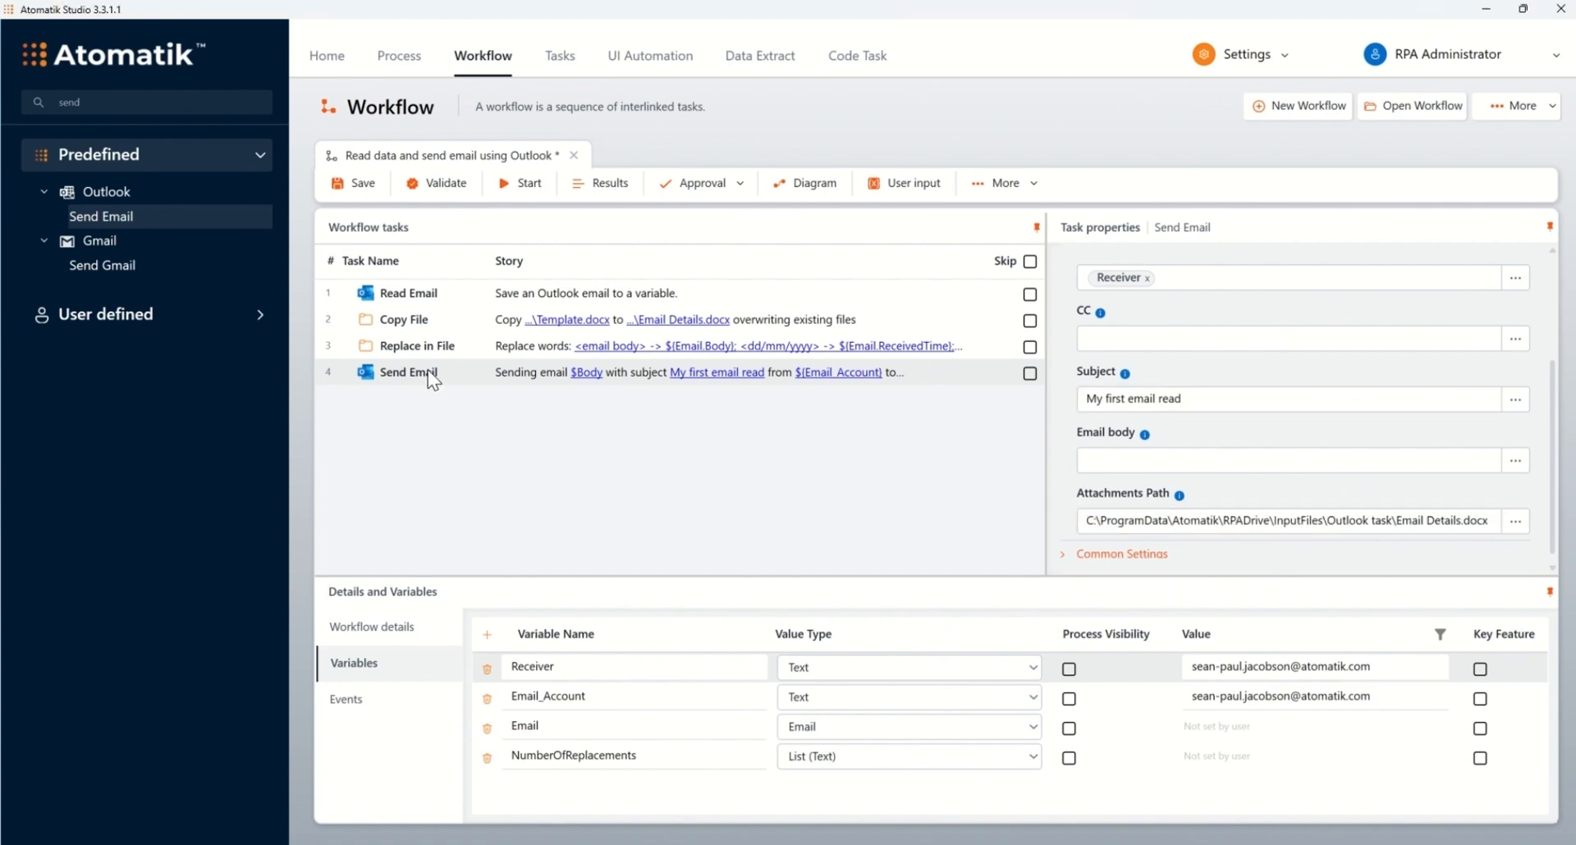
{"action": "left_click", "coordinate": [359, 197]}
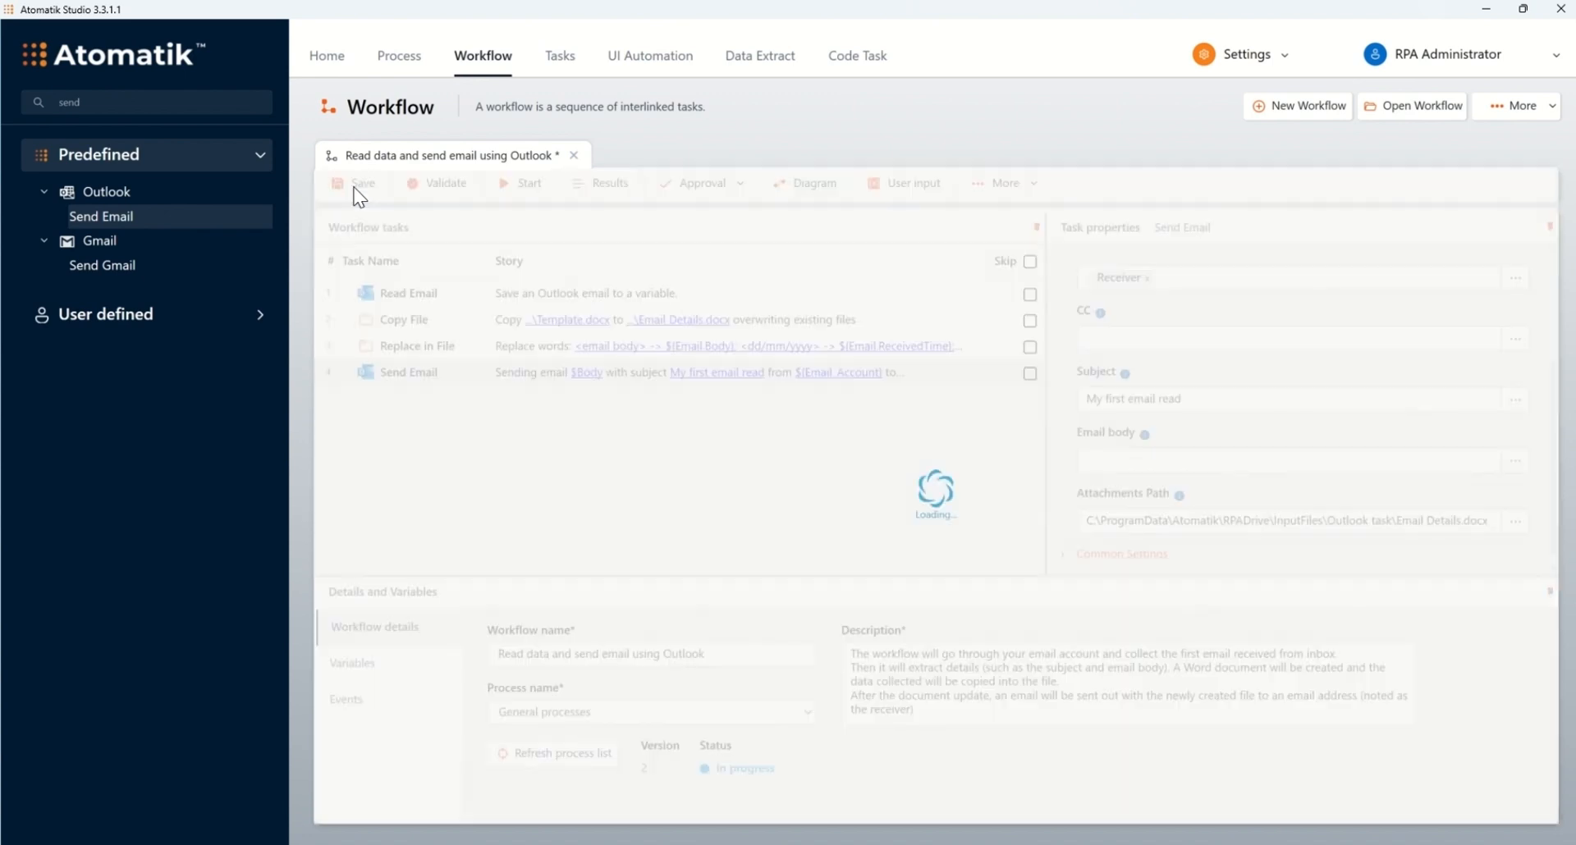